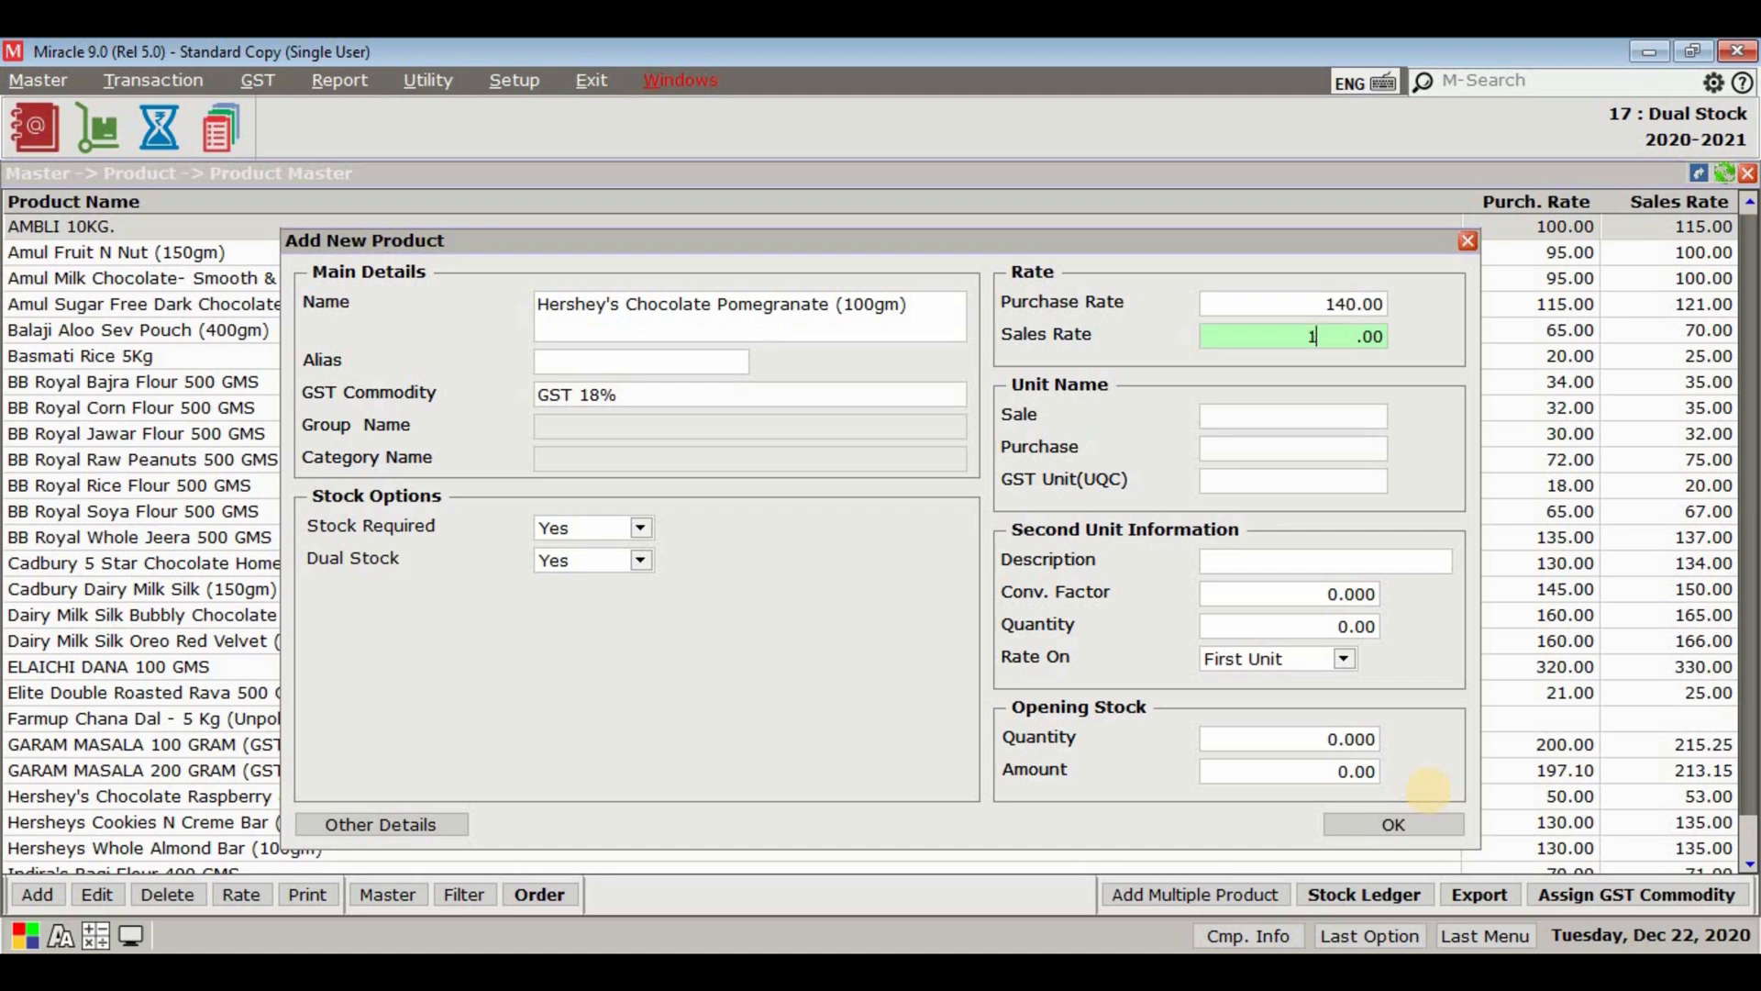
Finish entering the sales rate as 145.00 and choose PAC-PACKS as the product's GST unit
{"action": "key", "text": "Return"}
{"action": "key", "text": "Return"}
{"action": "key", "text": "Return"}
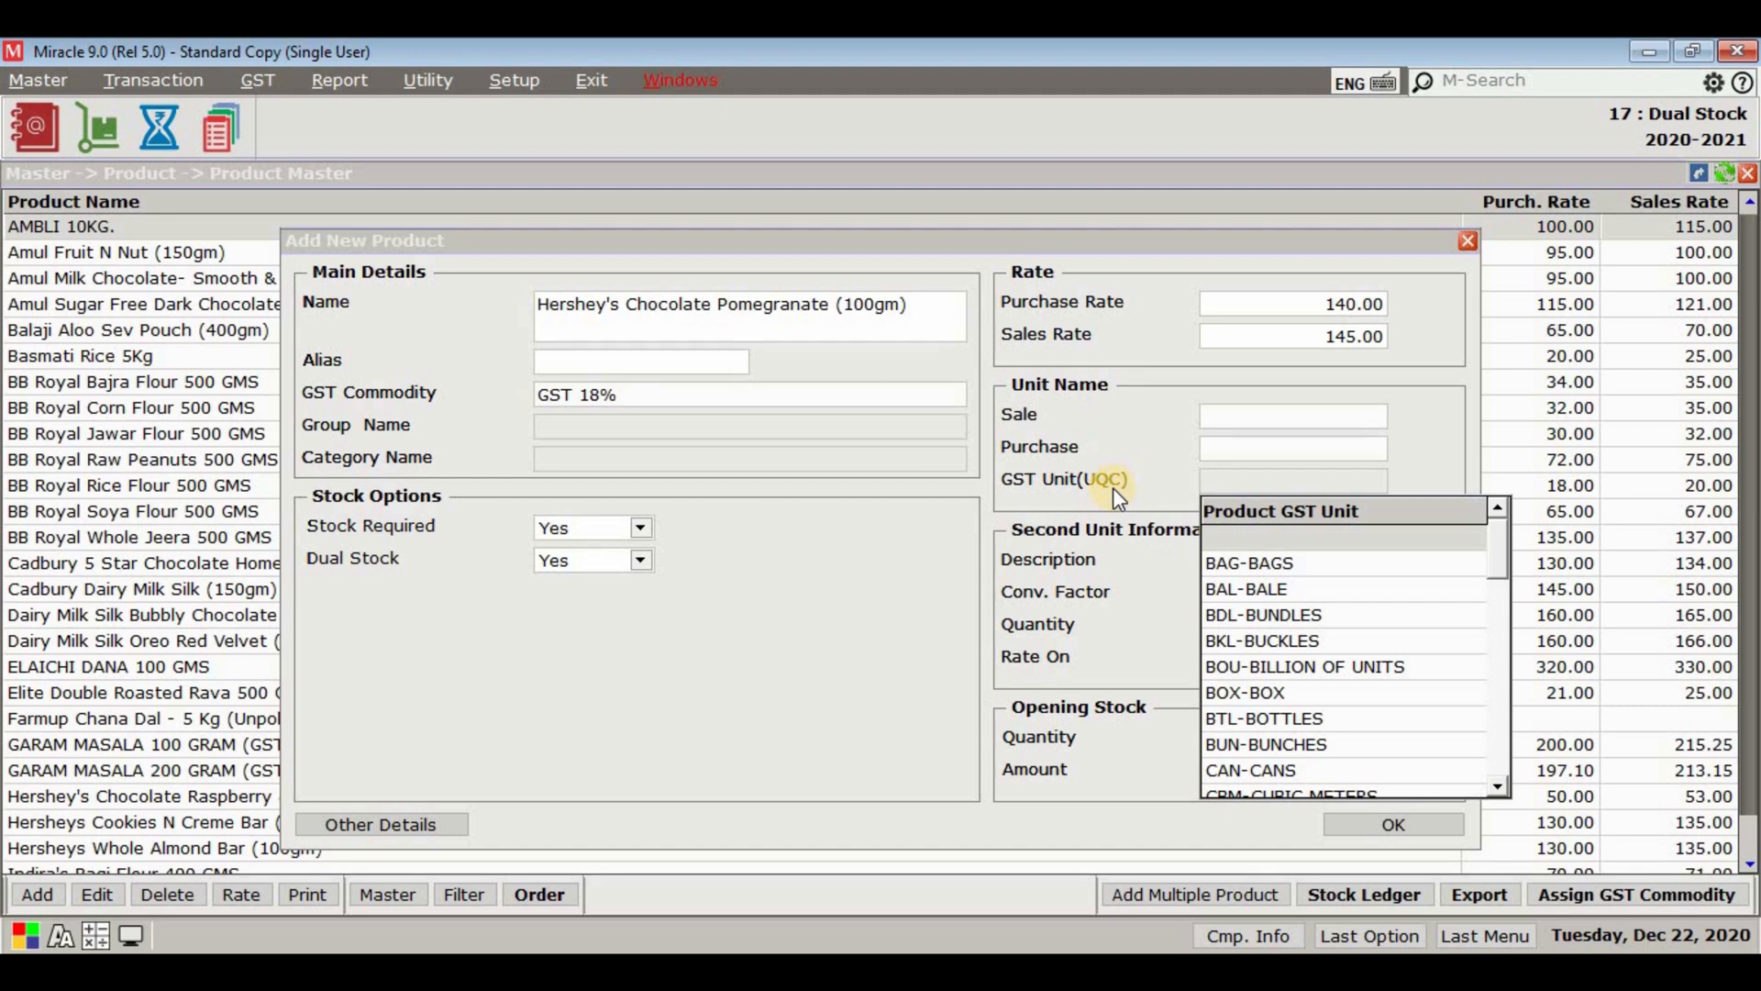
{"action": "scroll", "coordinate": [1355, 716], "scroll_direction": "down", "scroll_amount": 4}
{"action": "scroll", "coordinate": [1350, 715], "scroll_direction": "down", "scroll_amount": 4}
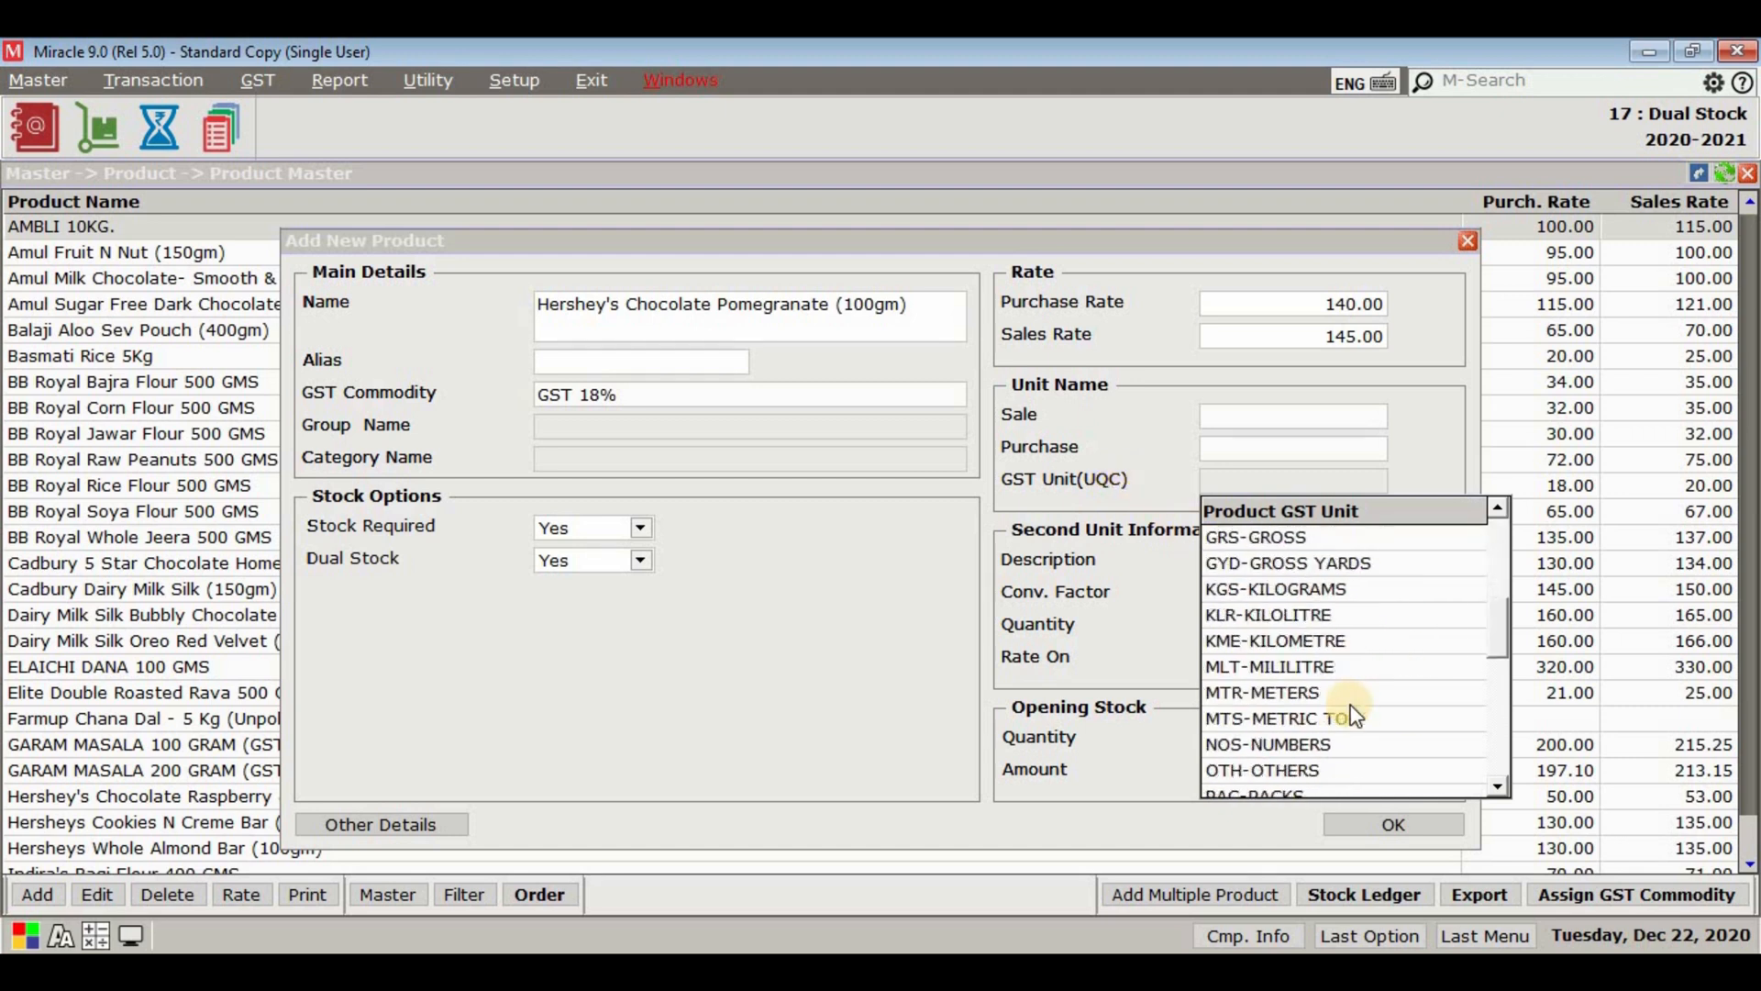
{"action": "double_click", "coordinate": [1279, 640]}
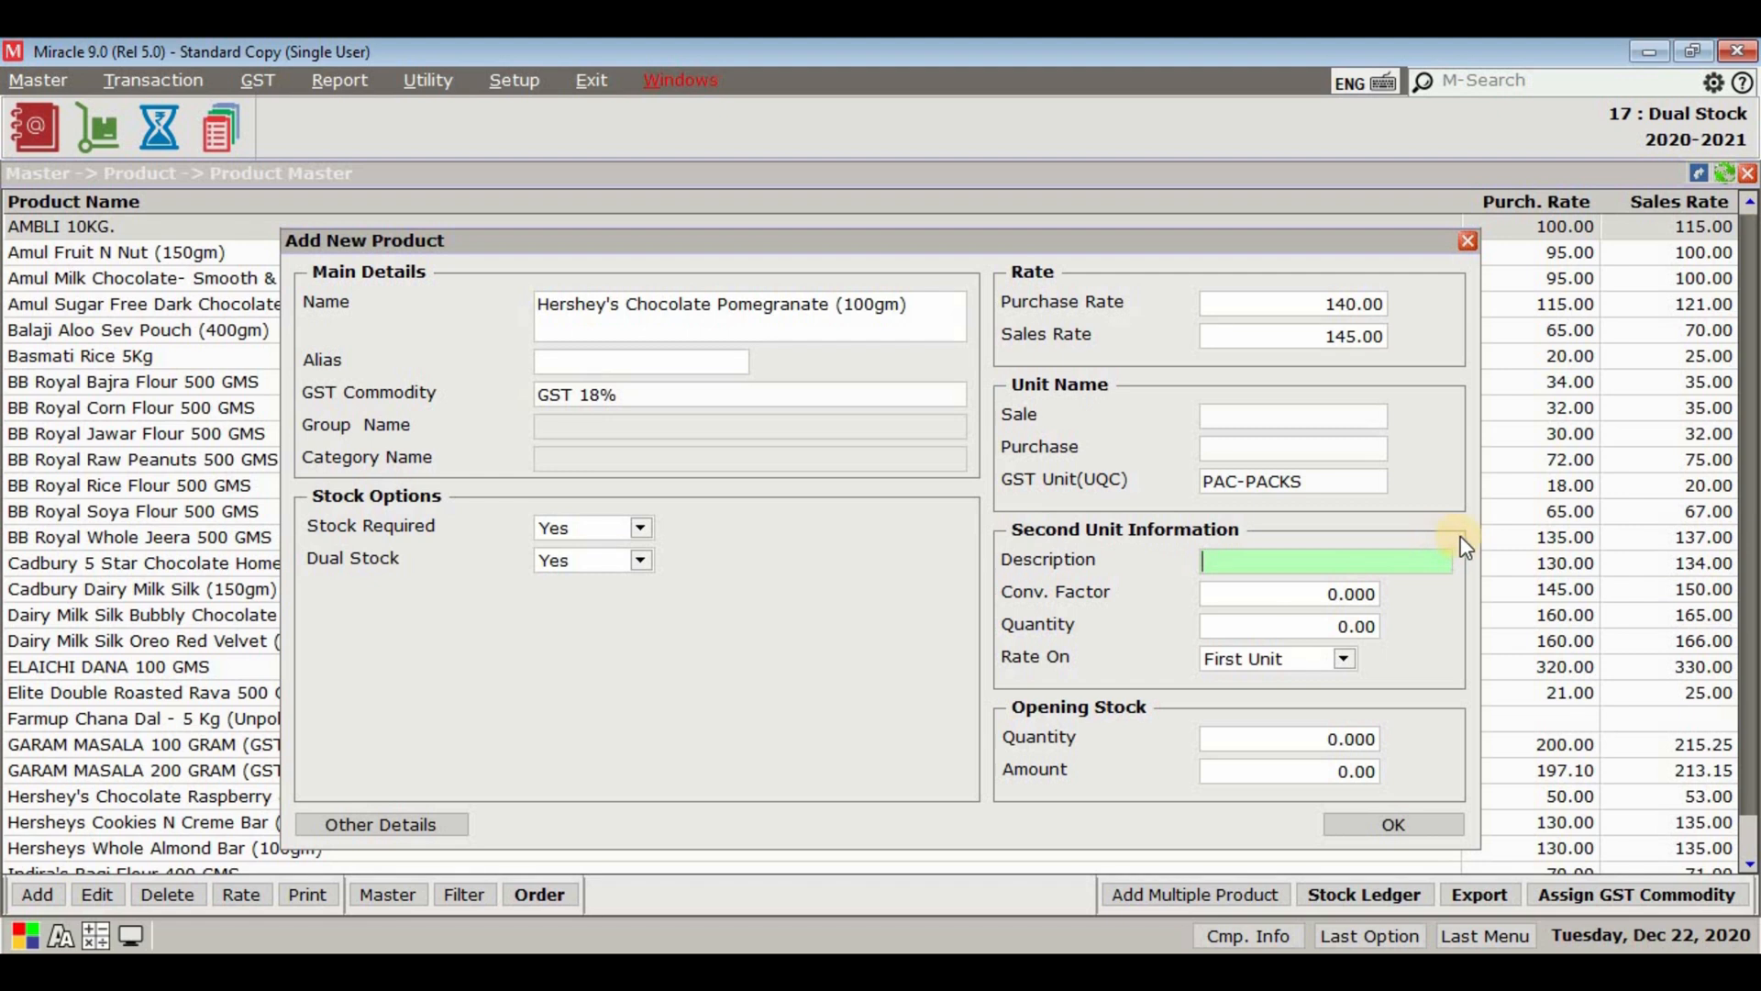
Define the product's second unit as Carton with a conversion factor of 20
{"action": "type", "text": "Carton"}
{"action": "left_click", "coordinate": [1356, 593]}
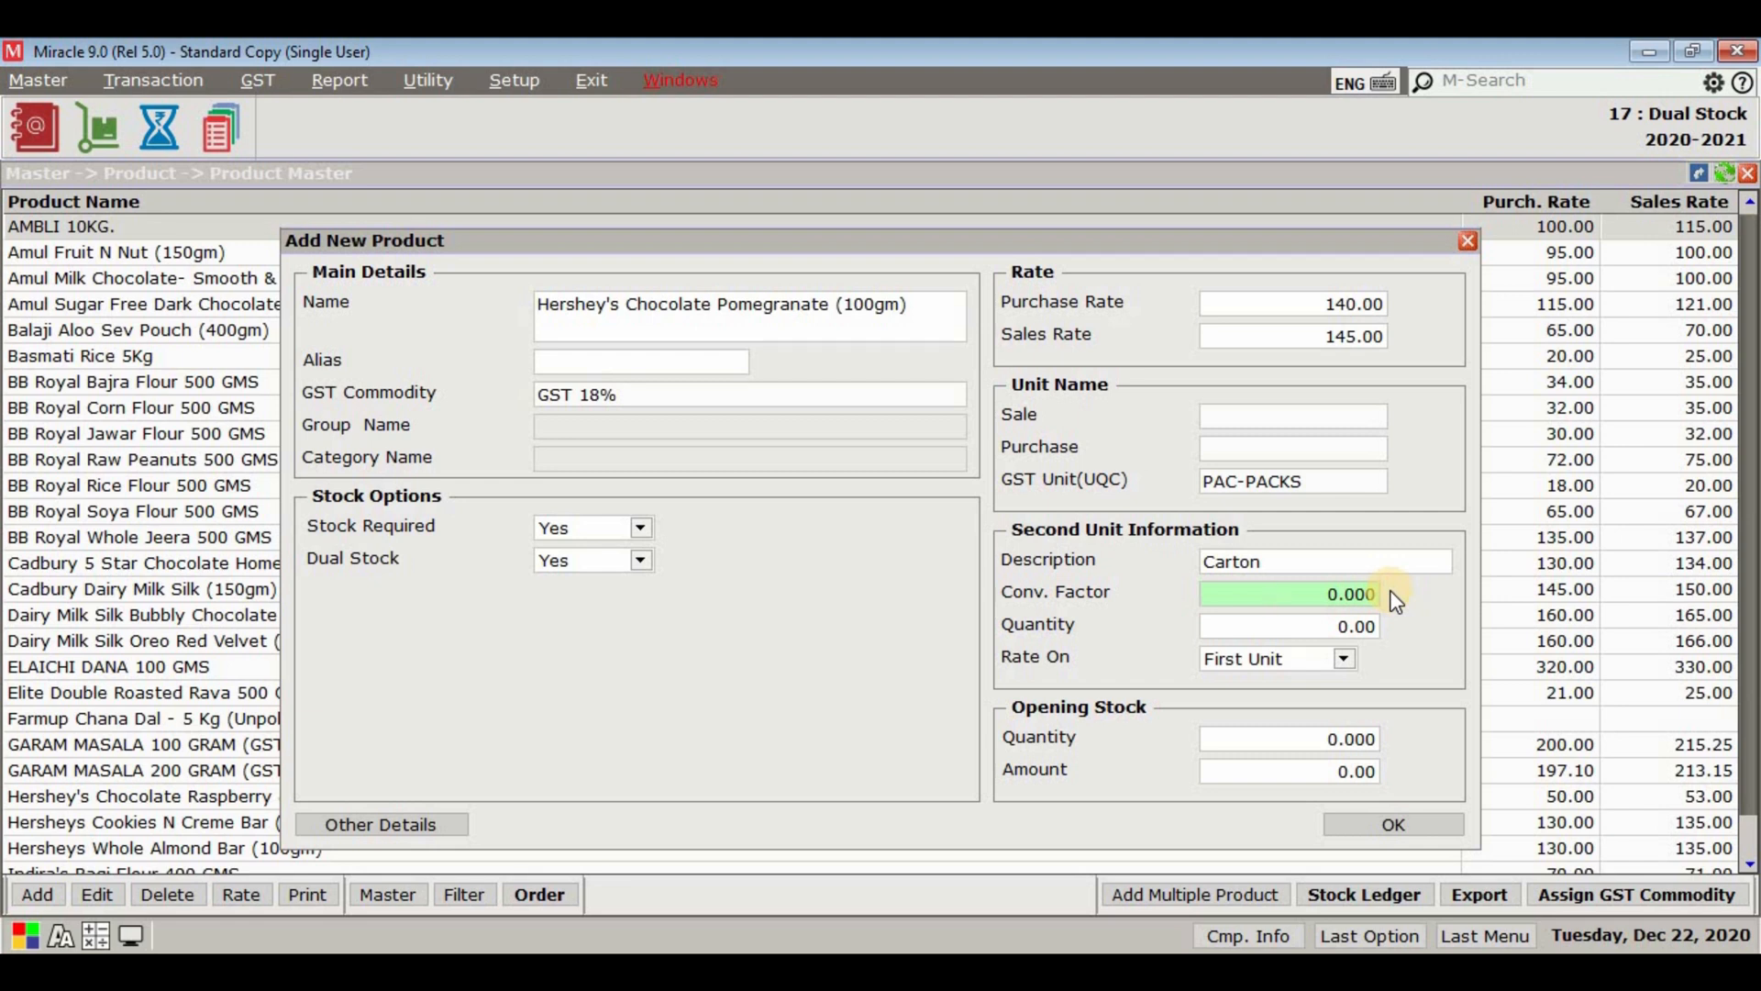
{"action": "type", "text": "20"}
{"action": "key", "text": "Return"}
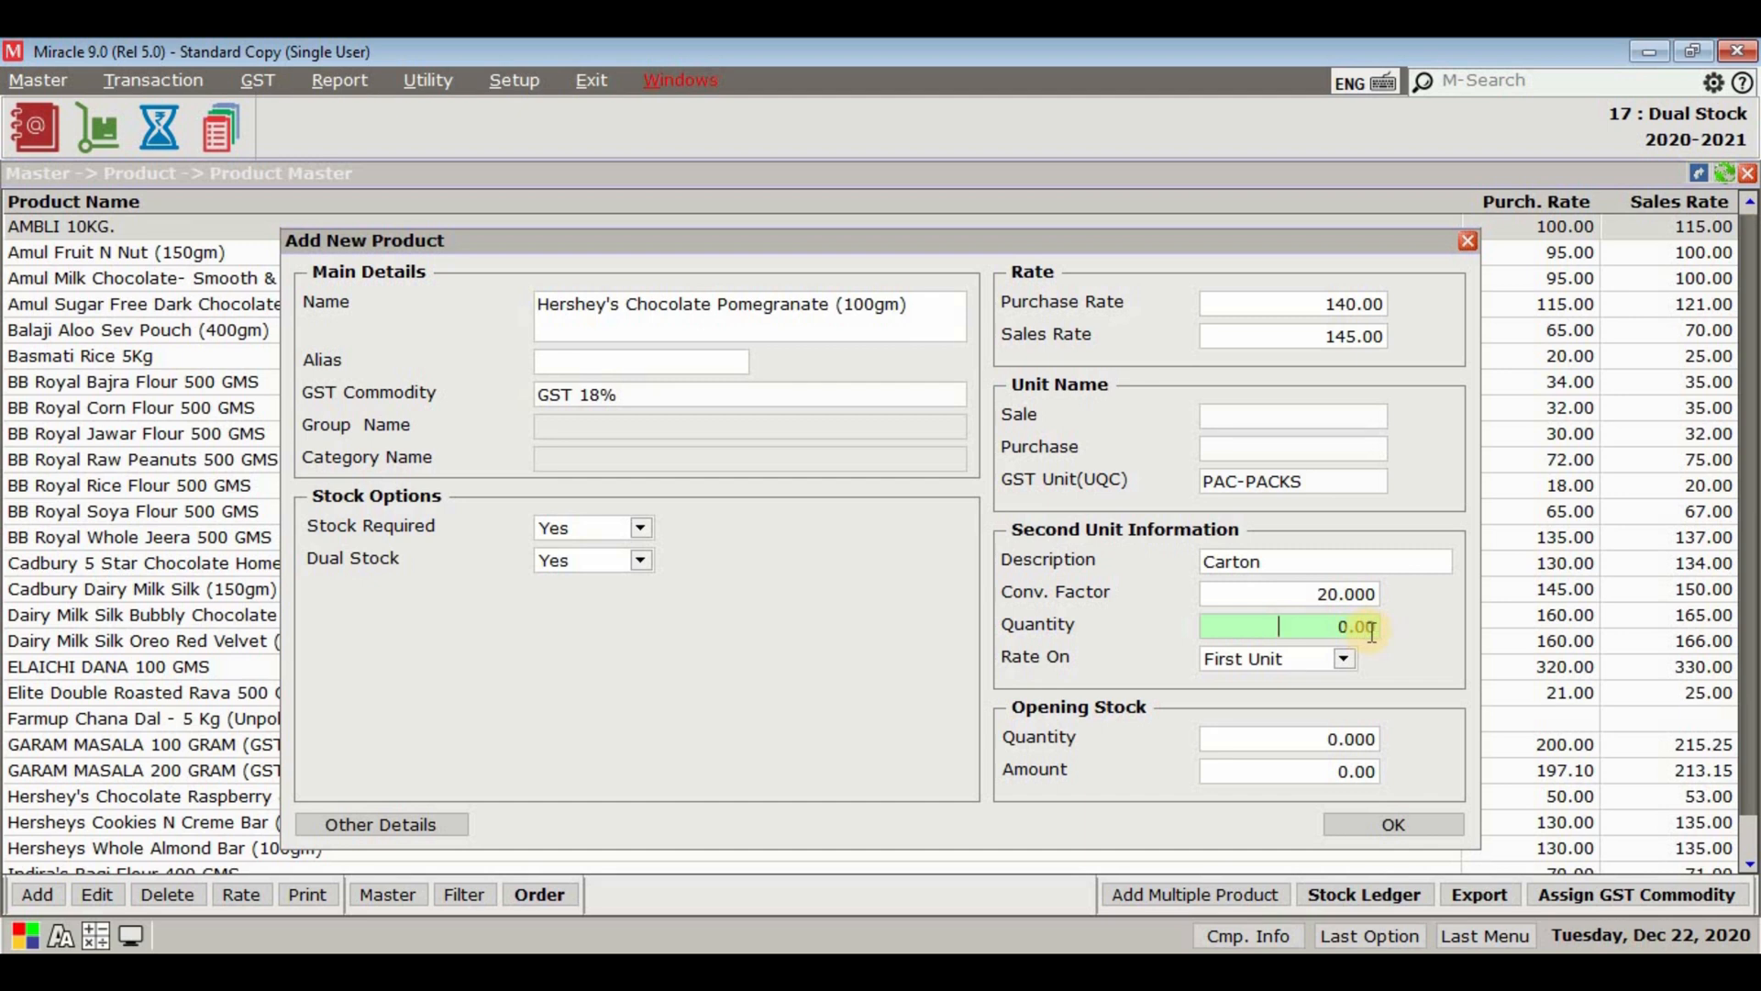
Base the product's rate on First Unit and save the new product
{"action": "left_click", "coordinate": [1353, 660]}
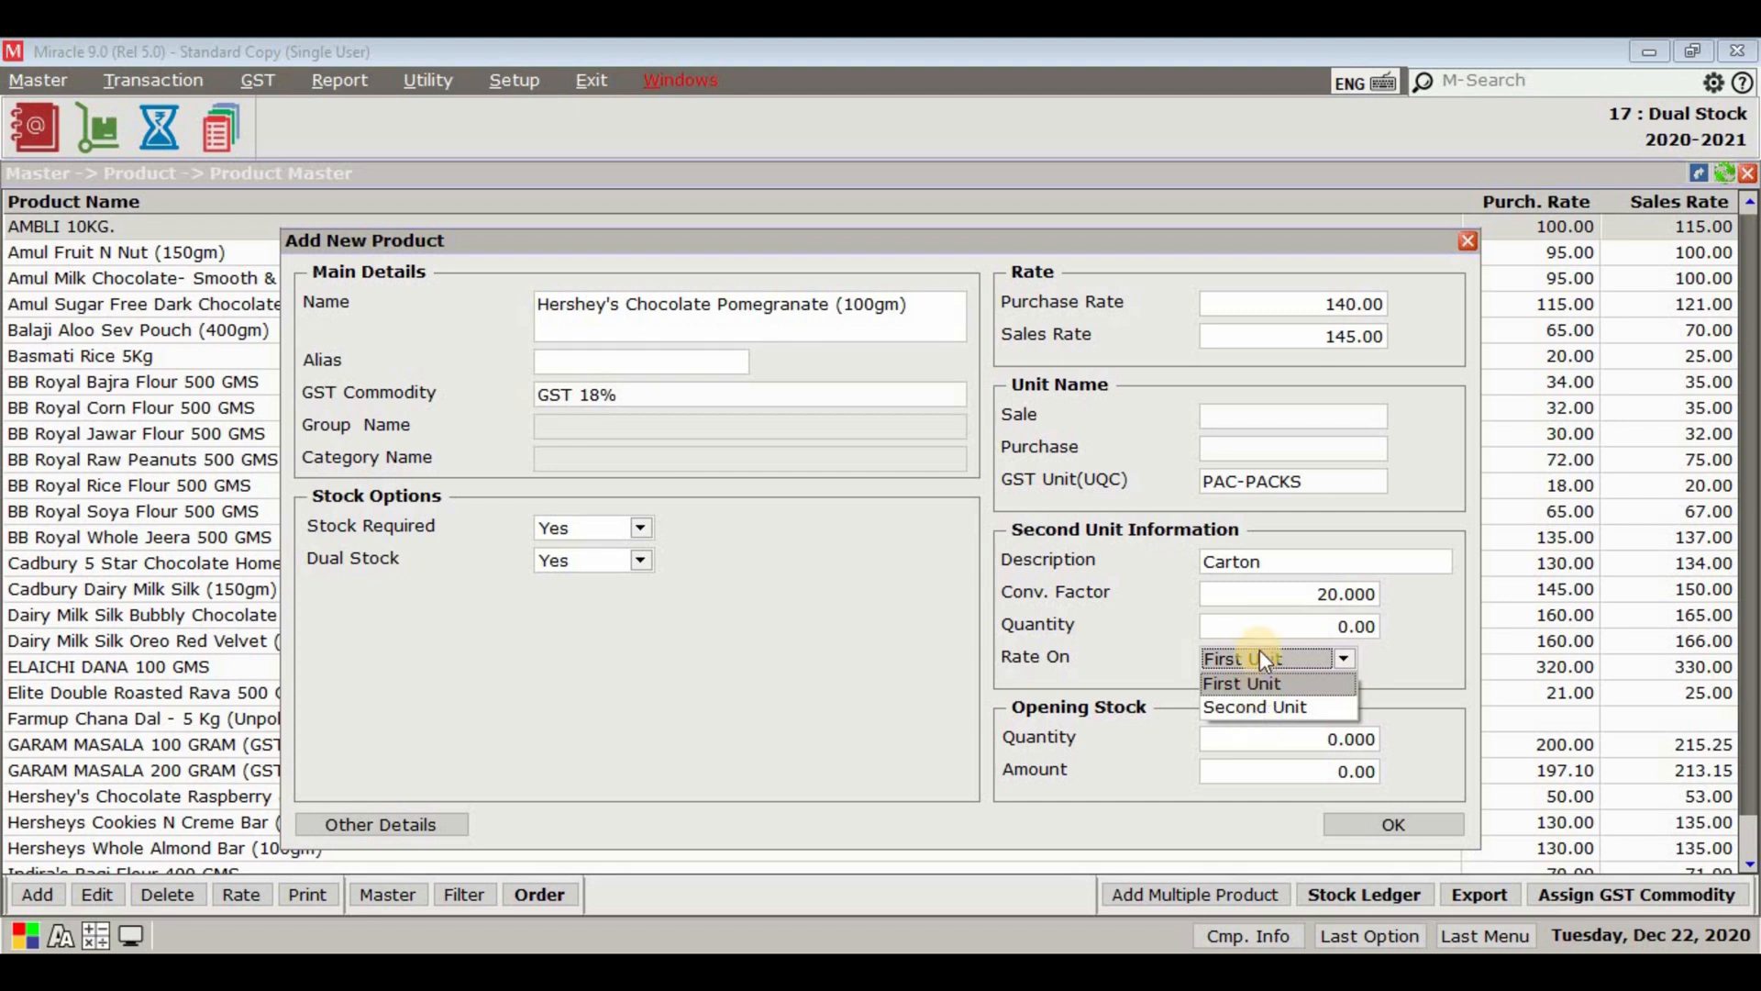
{"action": "left_click", "coordinate": [1259, 684]}
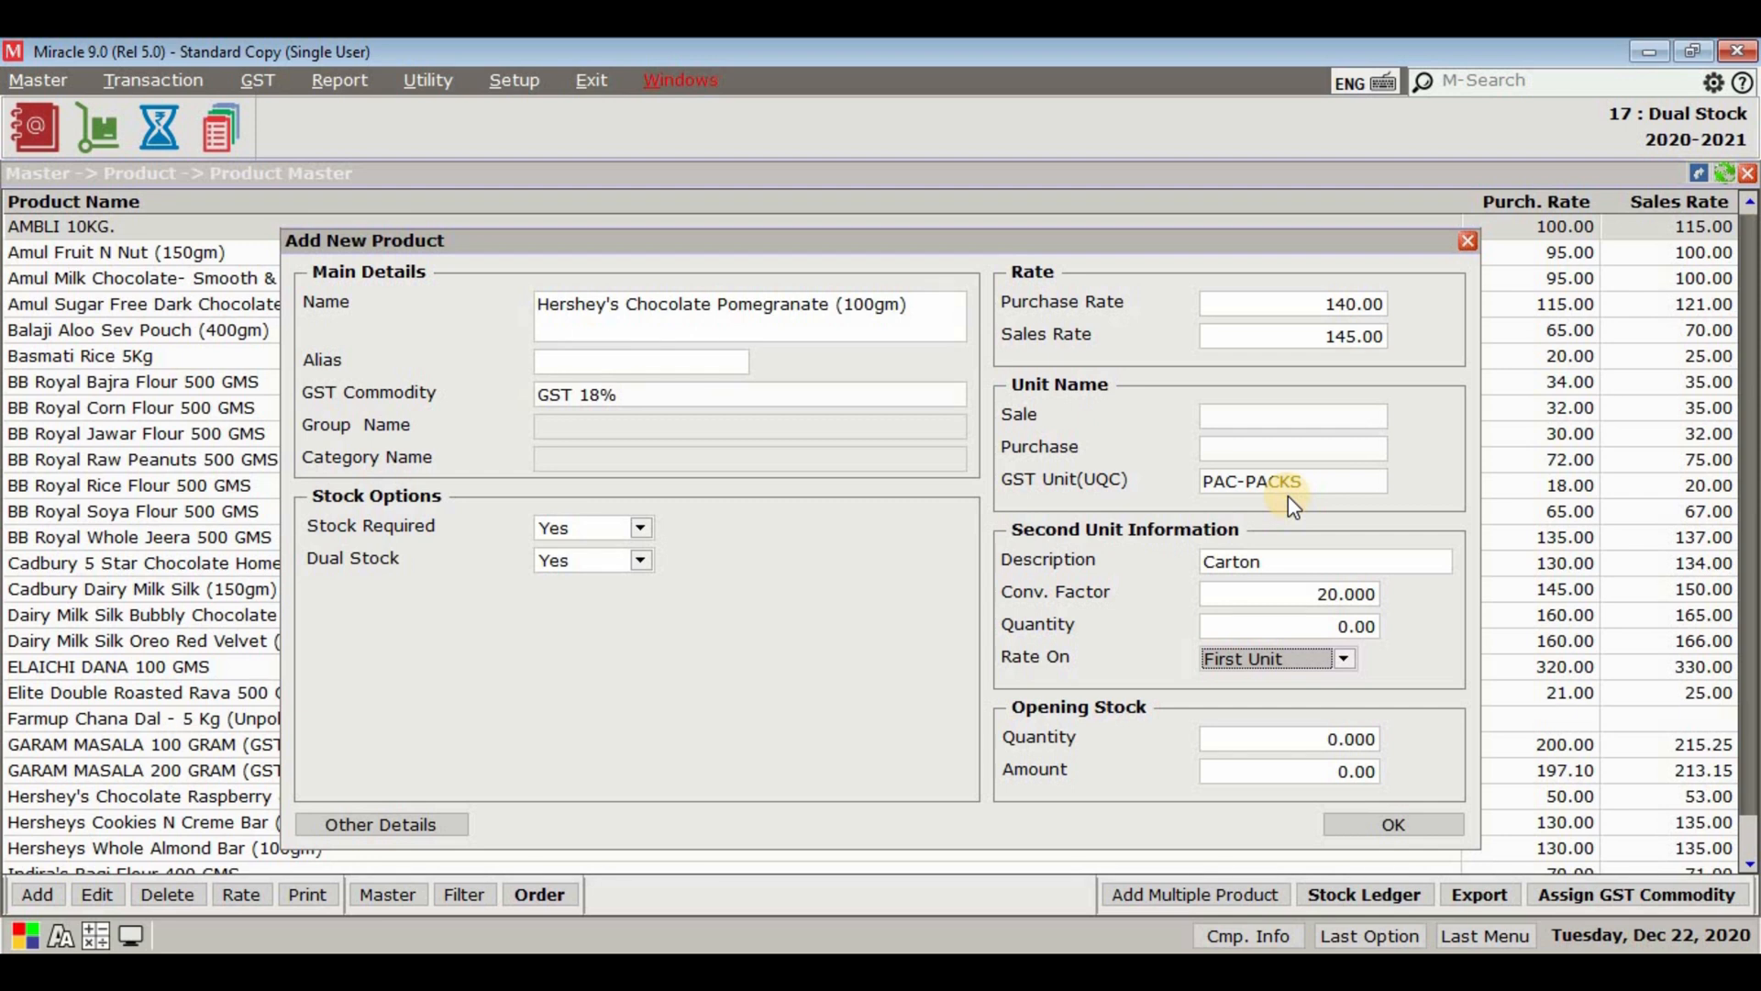
{"action": "left_click", "coordinate": [1405, 822]}
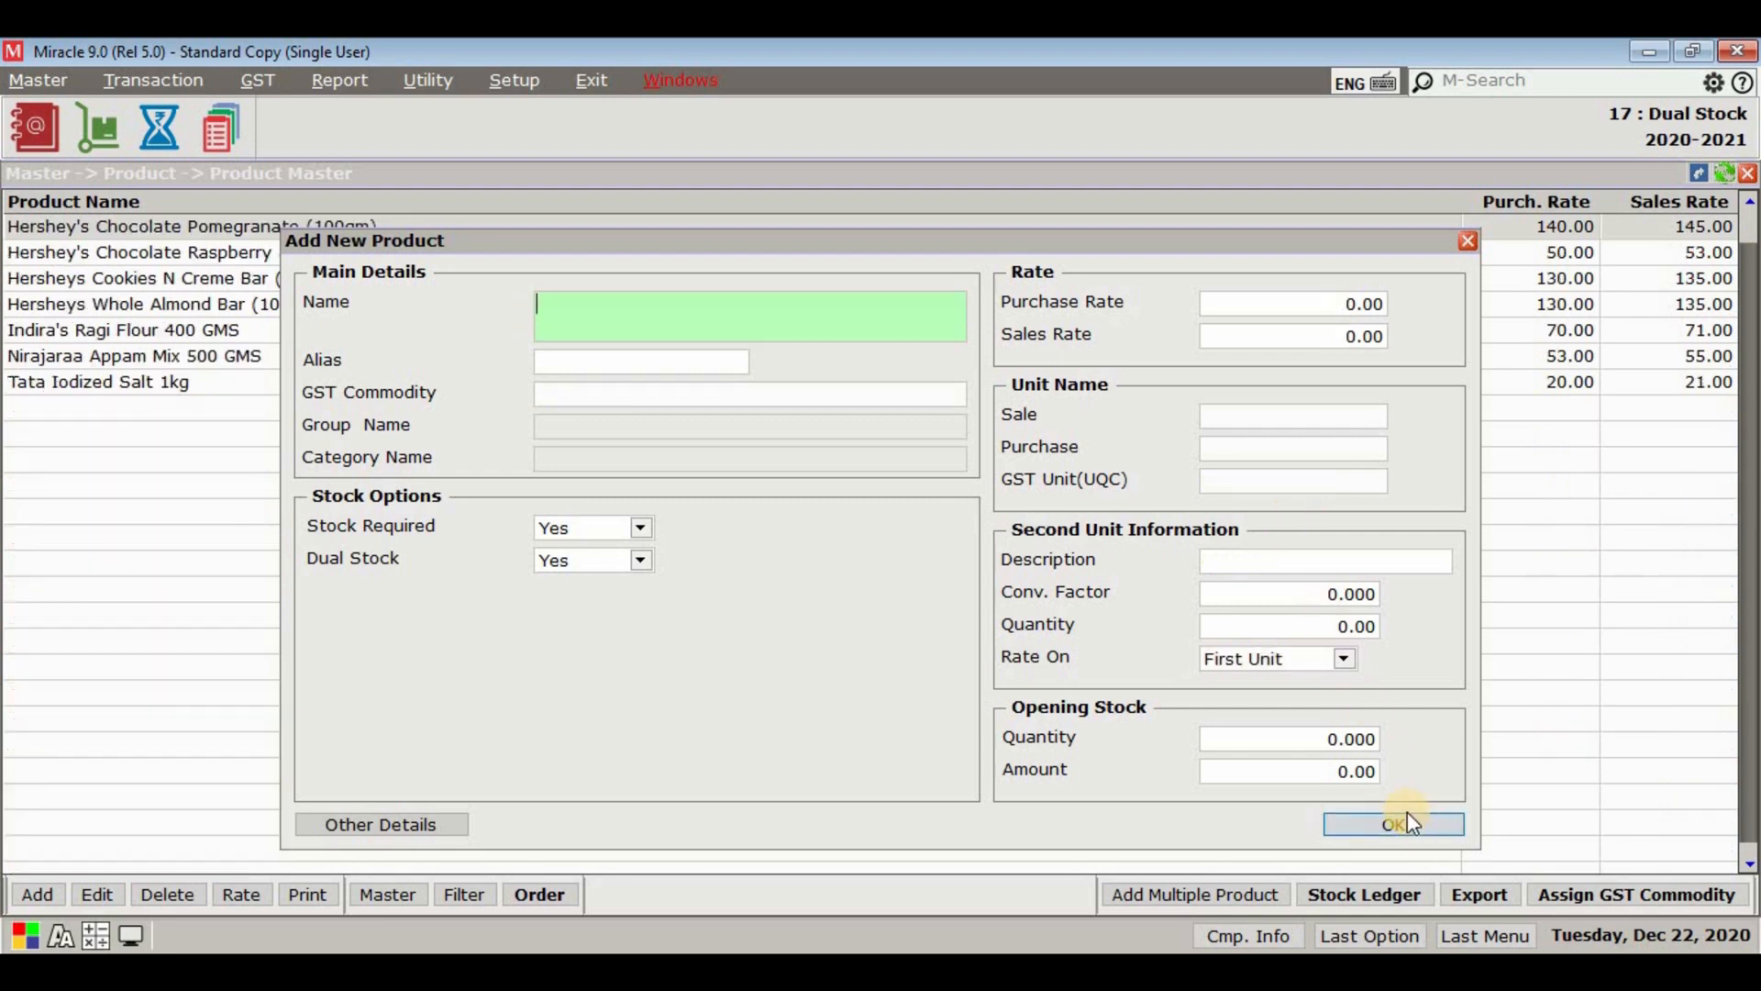
Close the product master and start a new purchase invoice
{"action": "key", "text": "Escape"}
{"action": "key", "text": "Escape"}
{"action": "left_click", "coordinate": [158, 81]}
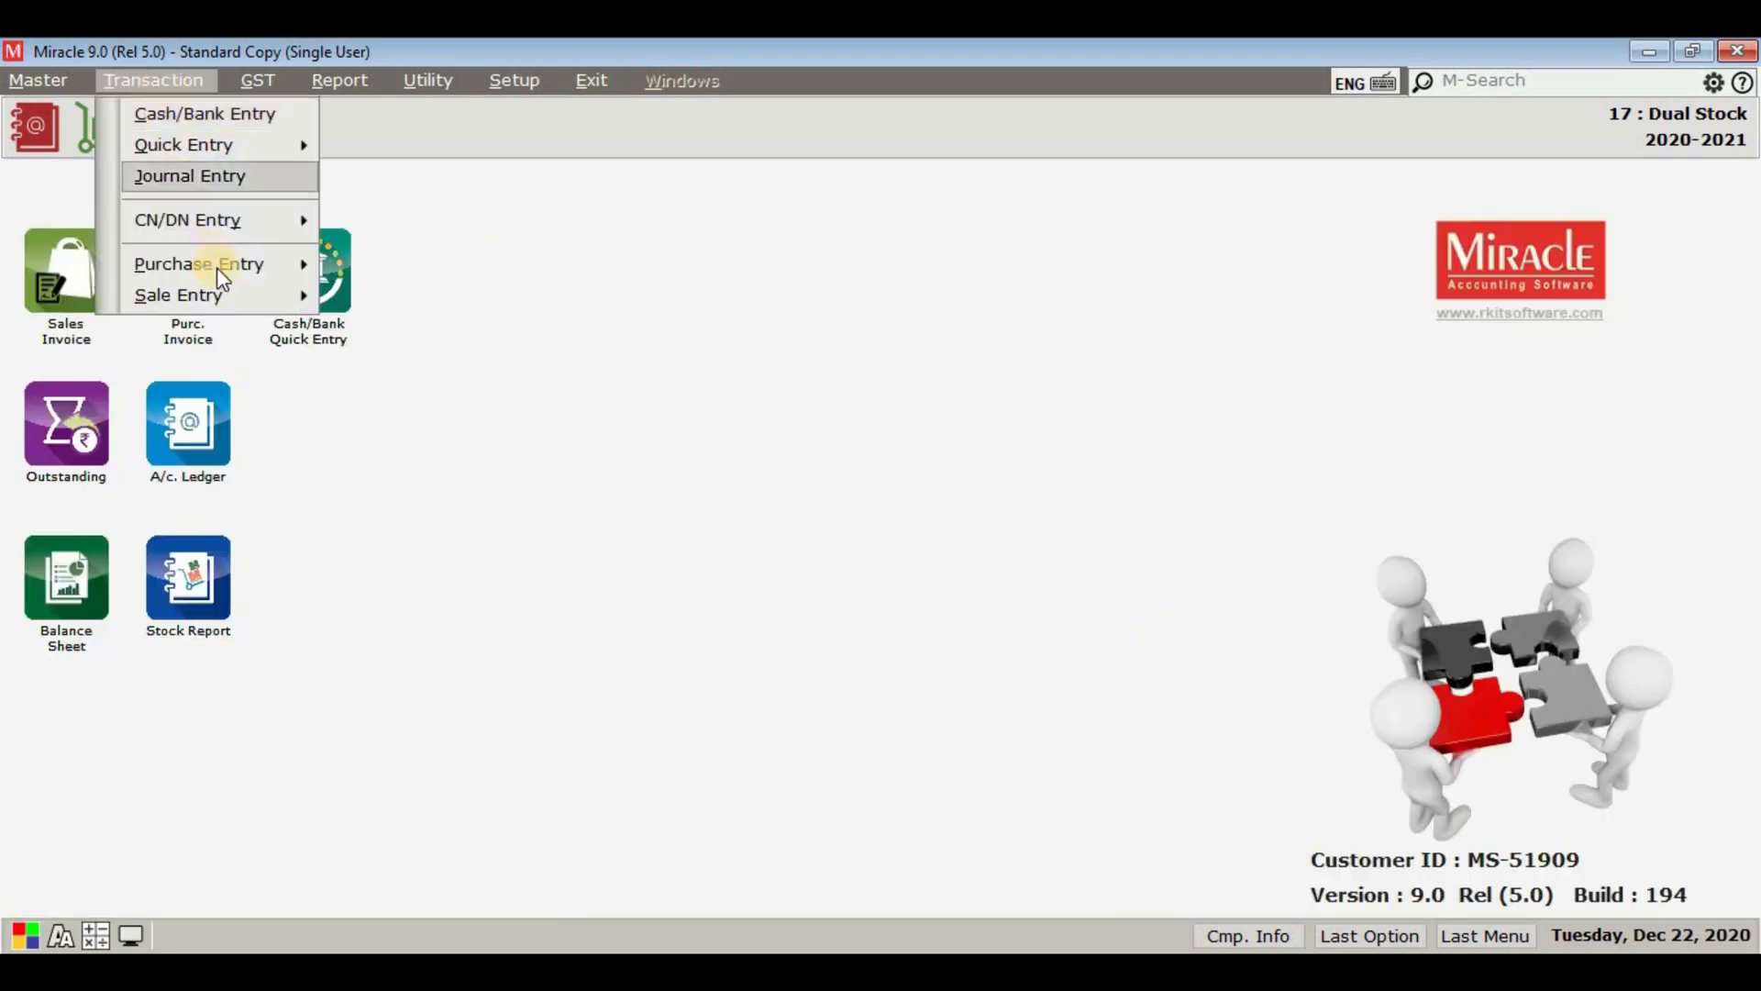
{"action": "mouse_move", "coordinate": [217, 267]}
{"action": "left_click", "coordinate": [451, 262]}
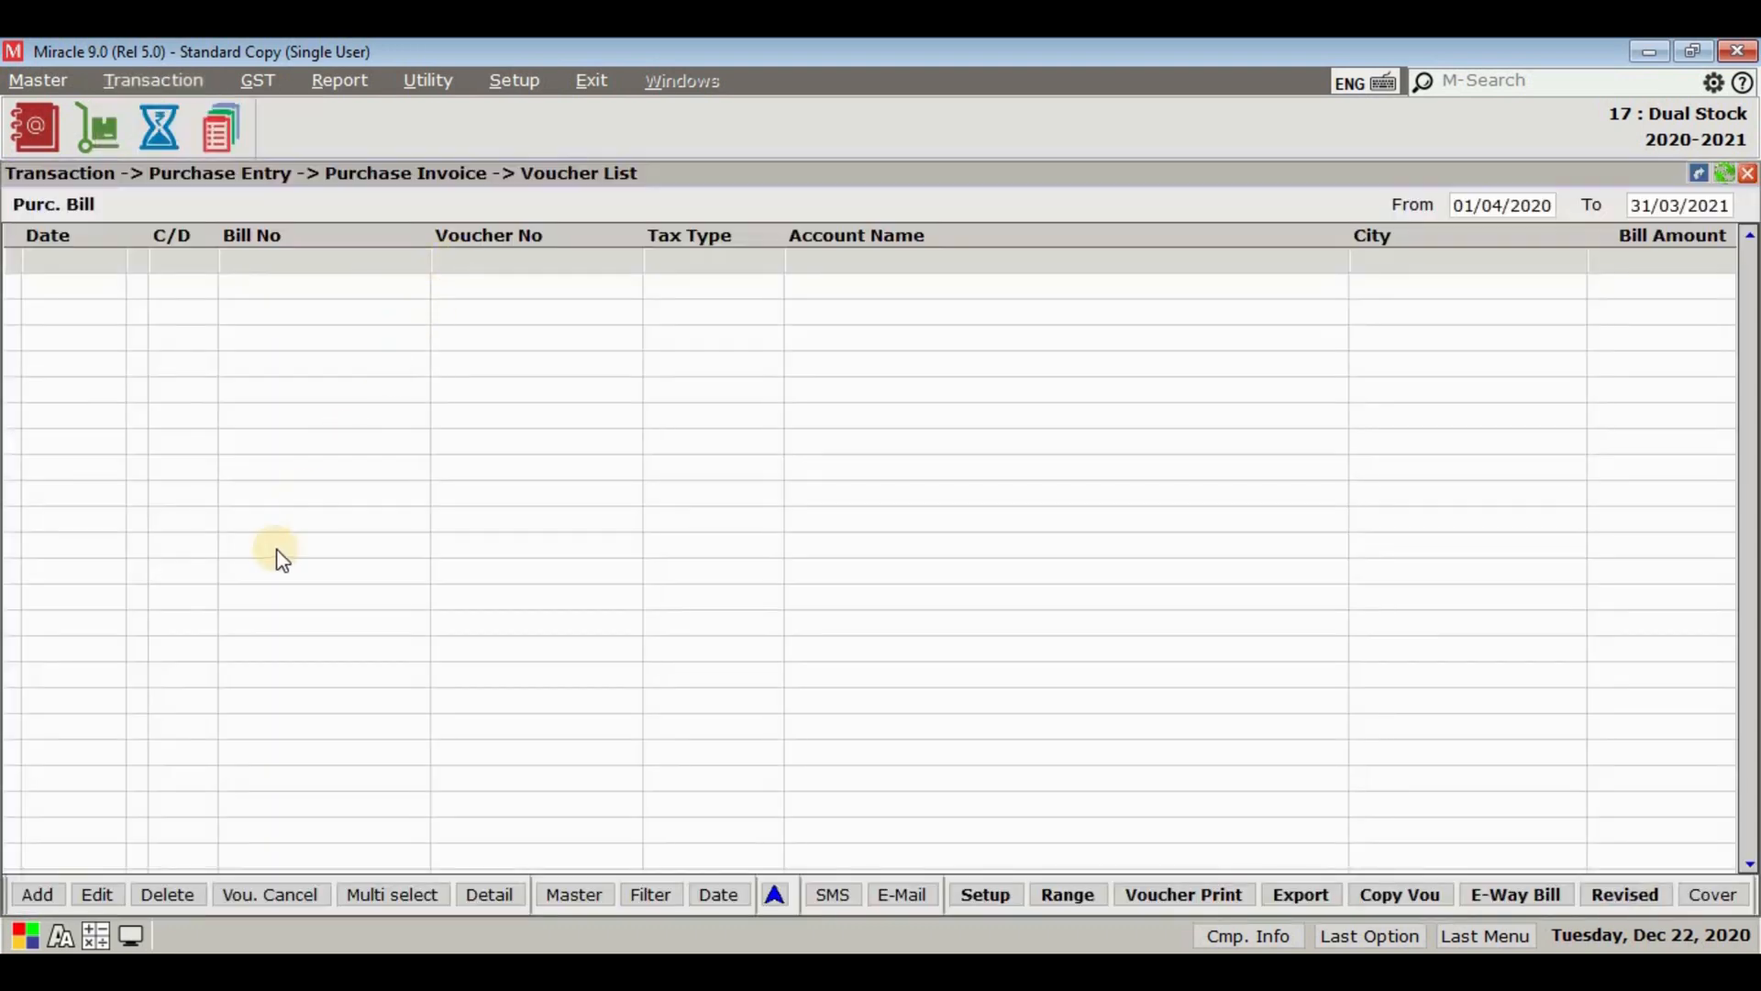
{"action": "left_click", "coordinate": [56, 897]}
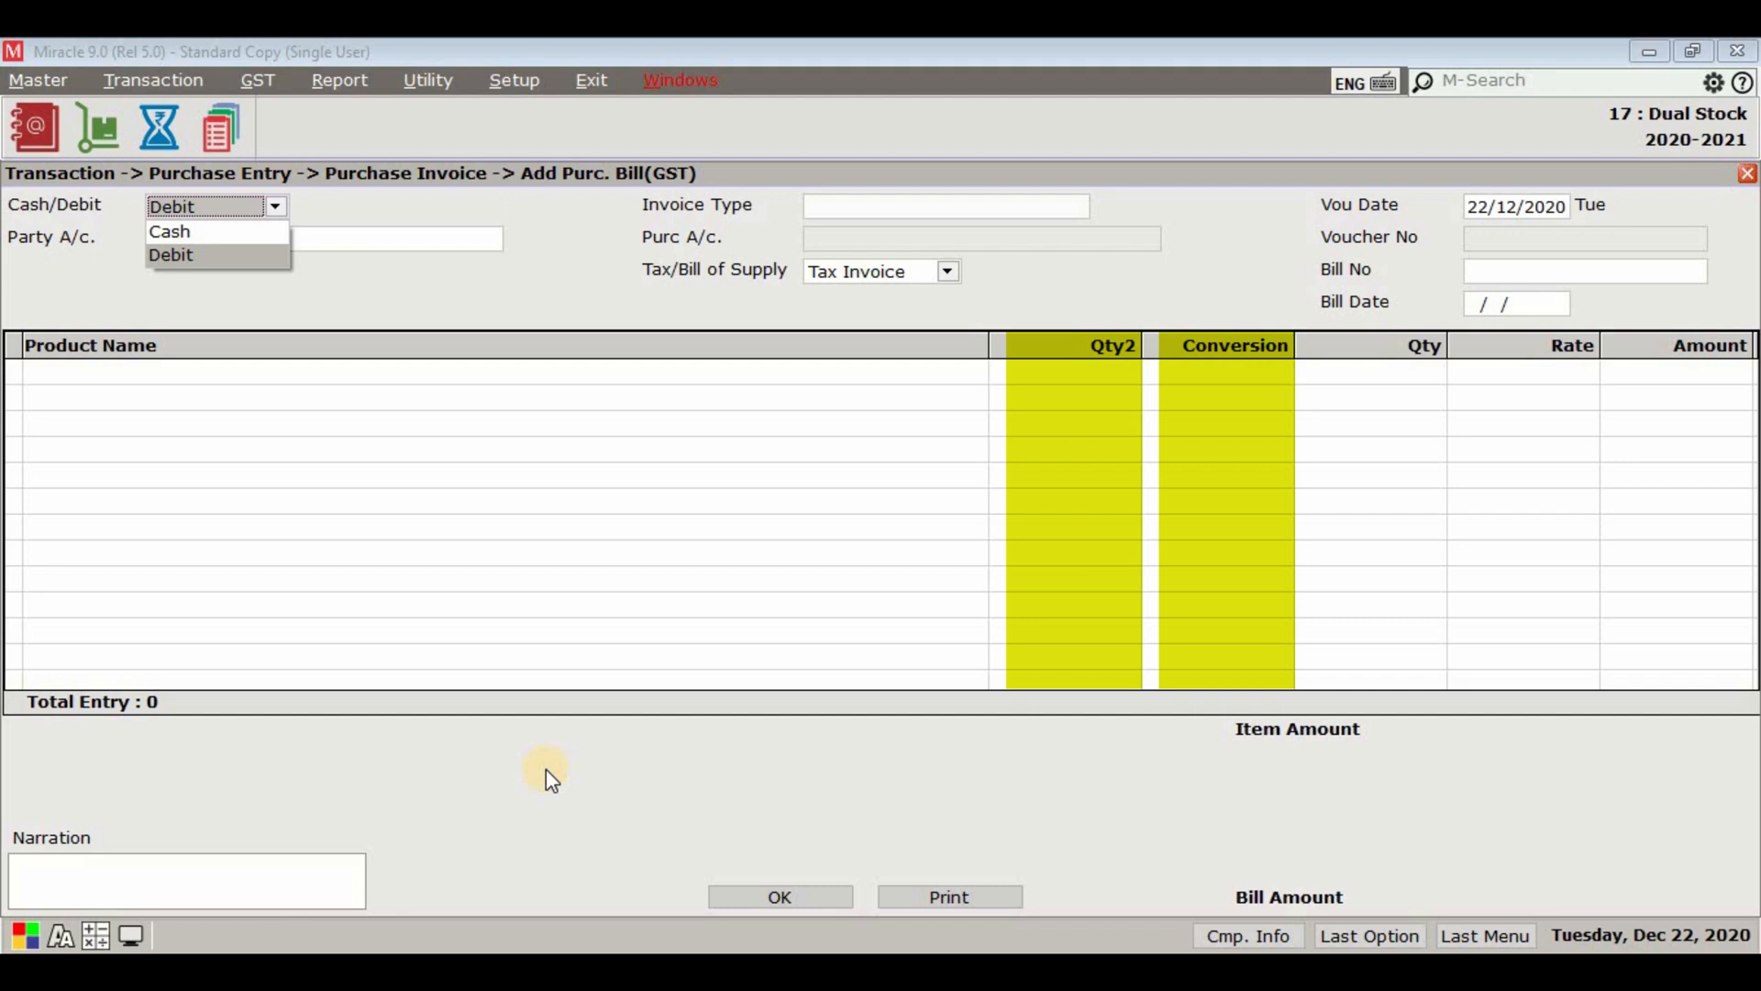
Fill in the bill header as a Debit GST purchase from ABHIT TRADERS, bill number AT1, voucher and bill date 22/12/2020
{"action": "key", "text": "Return"}
{"action": "key", "text": "Return"}
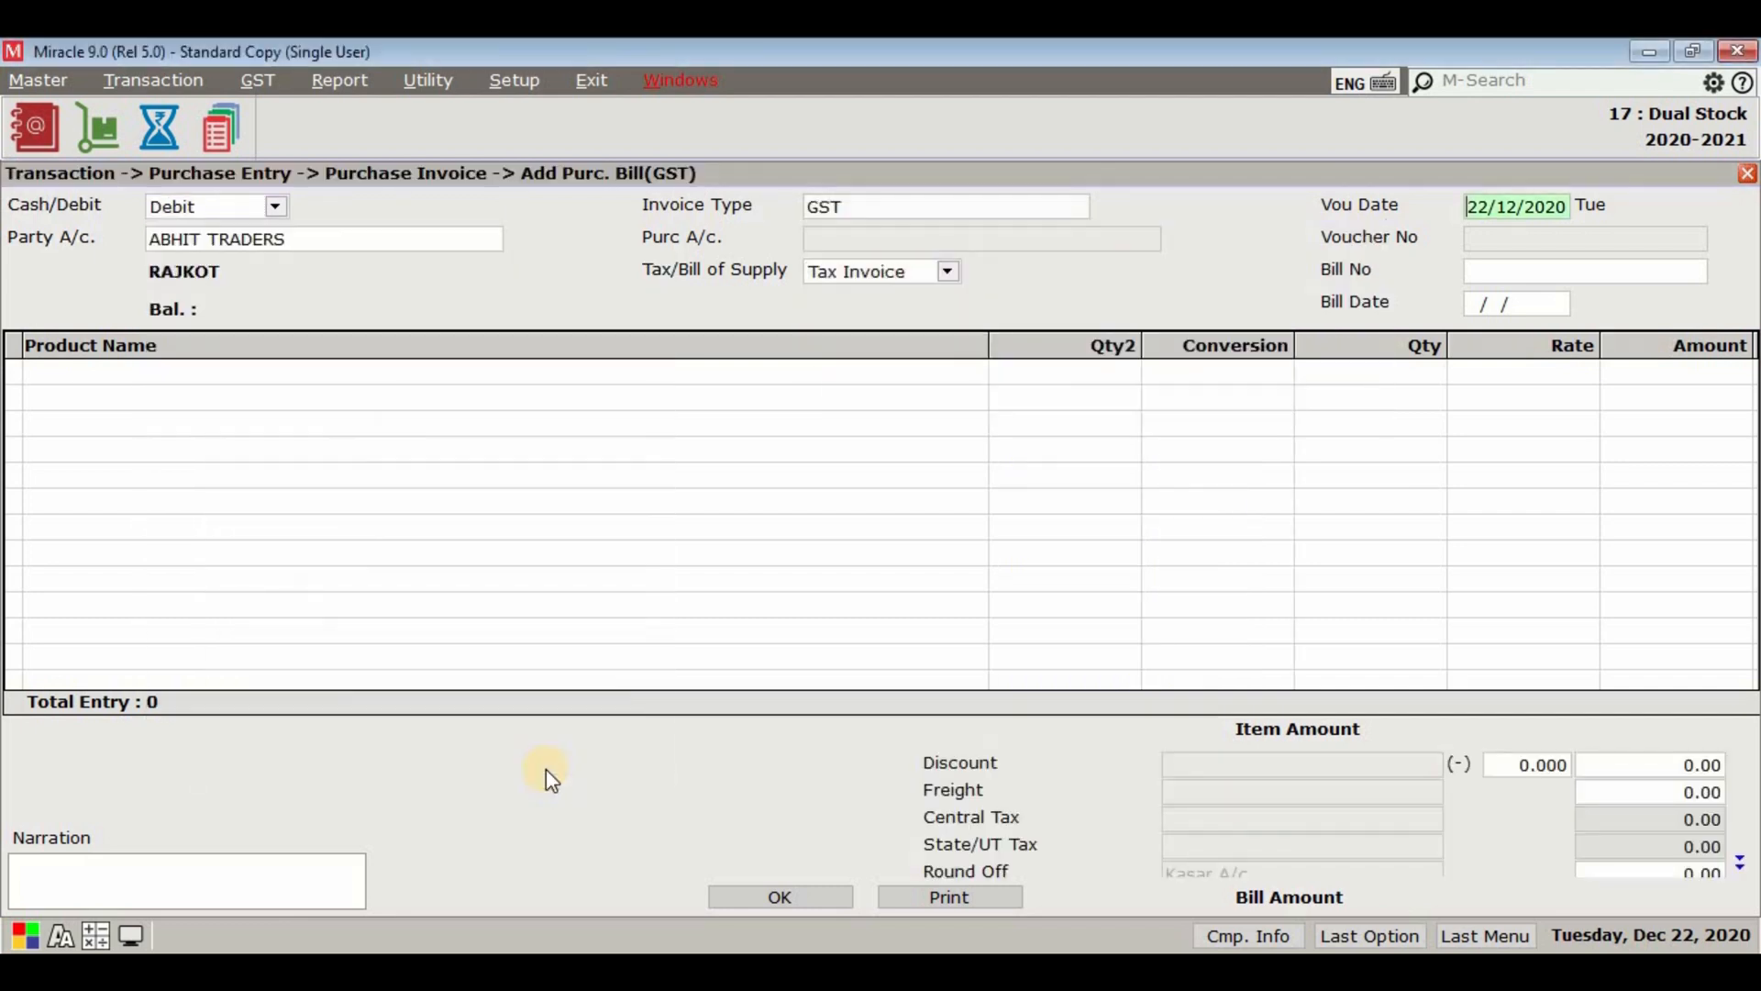
{"action": "key", "text": "Return"}
{"action": "type", "text": "AT1"}
{"action": "key", "text": "Return"}
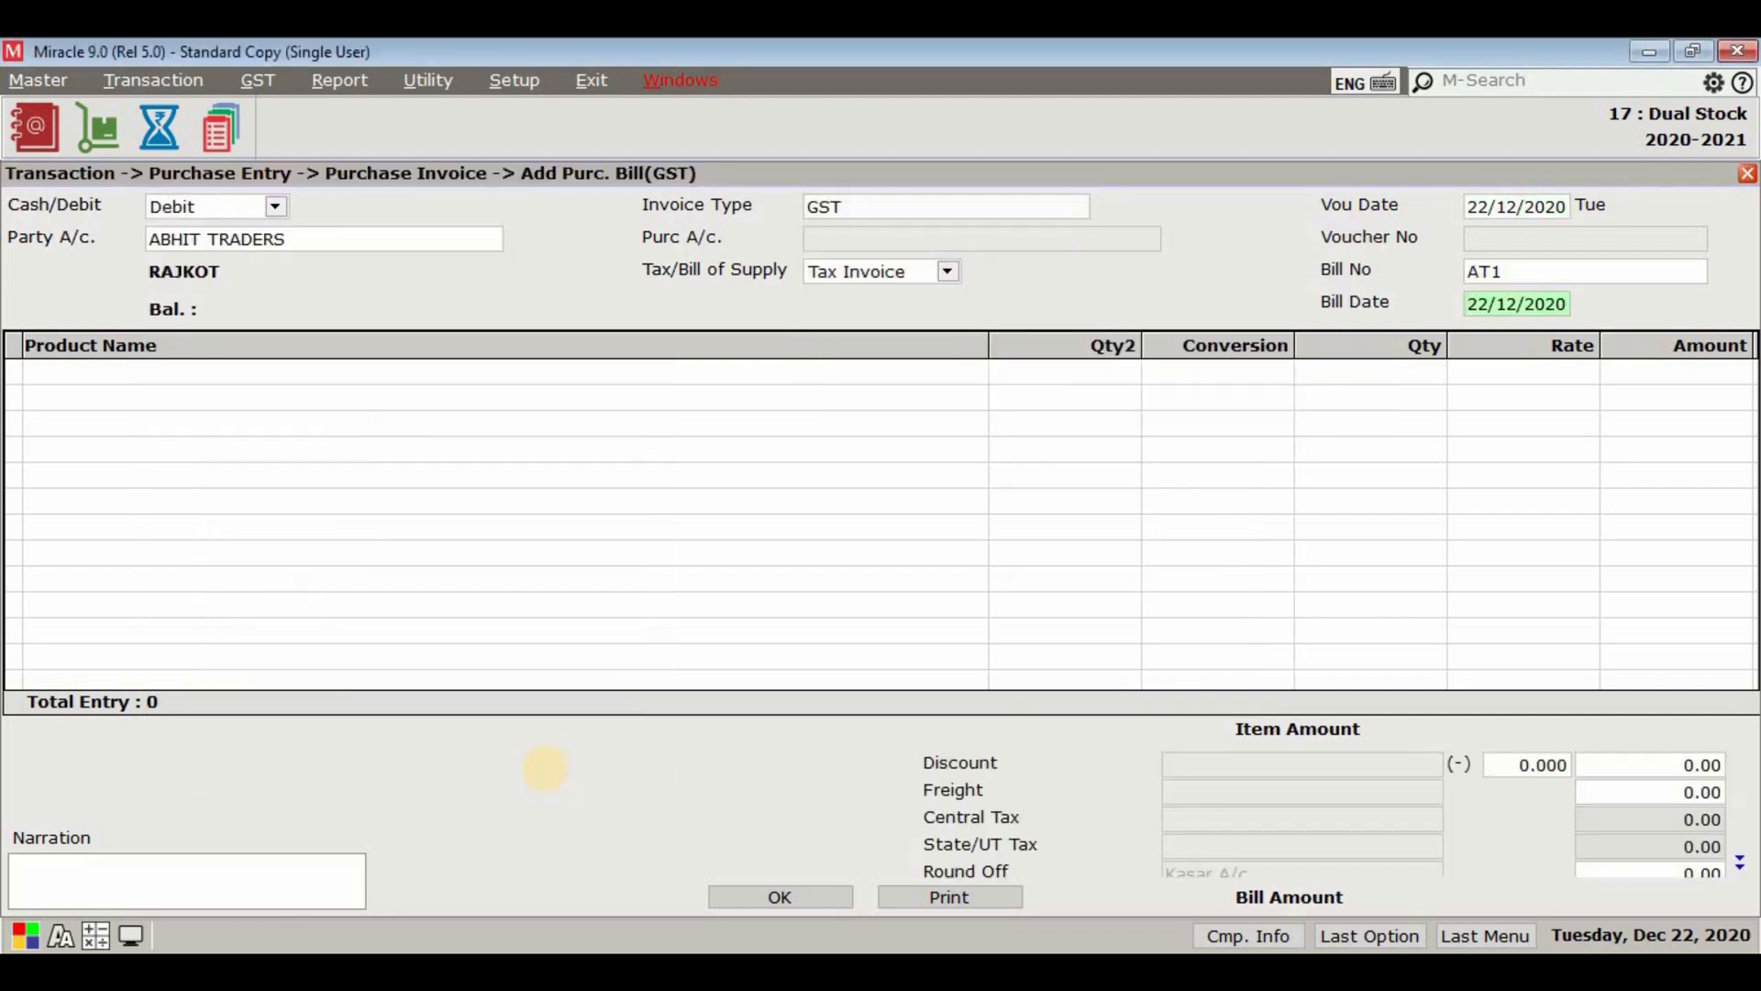
{"action": "key", "text": "Return"}
Add Hershey's Chocolate Pomegranate (100gm) to the bill with Qty2 of 3, accepting its default conversion, rate and taxes
{"action": "type", "text": "H"}
{"action": "key", "text": "Return"}
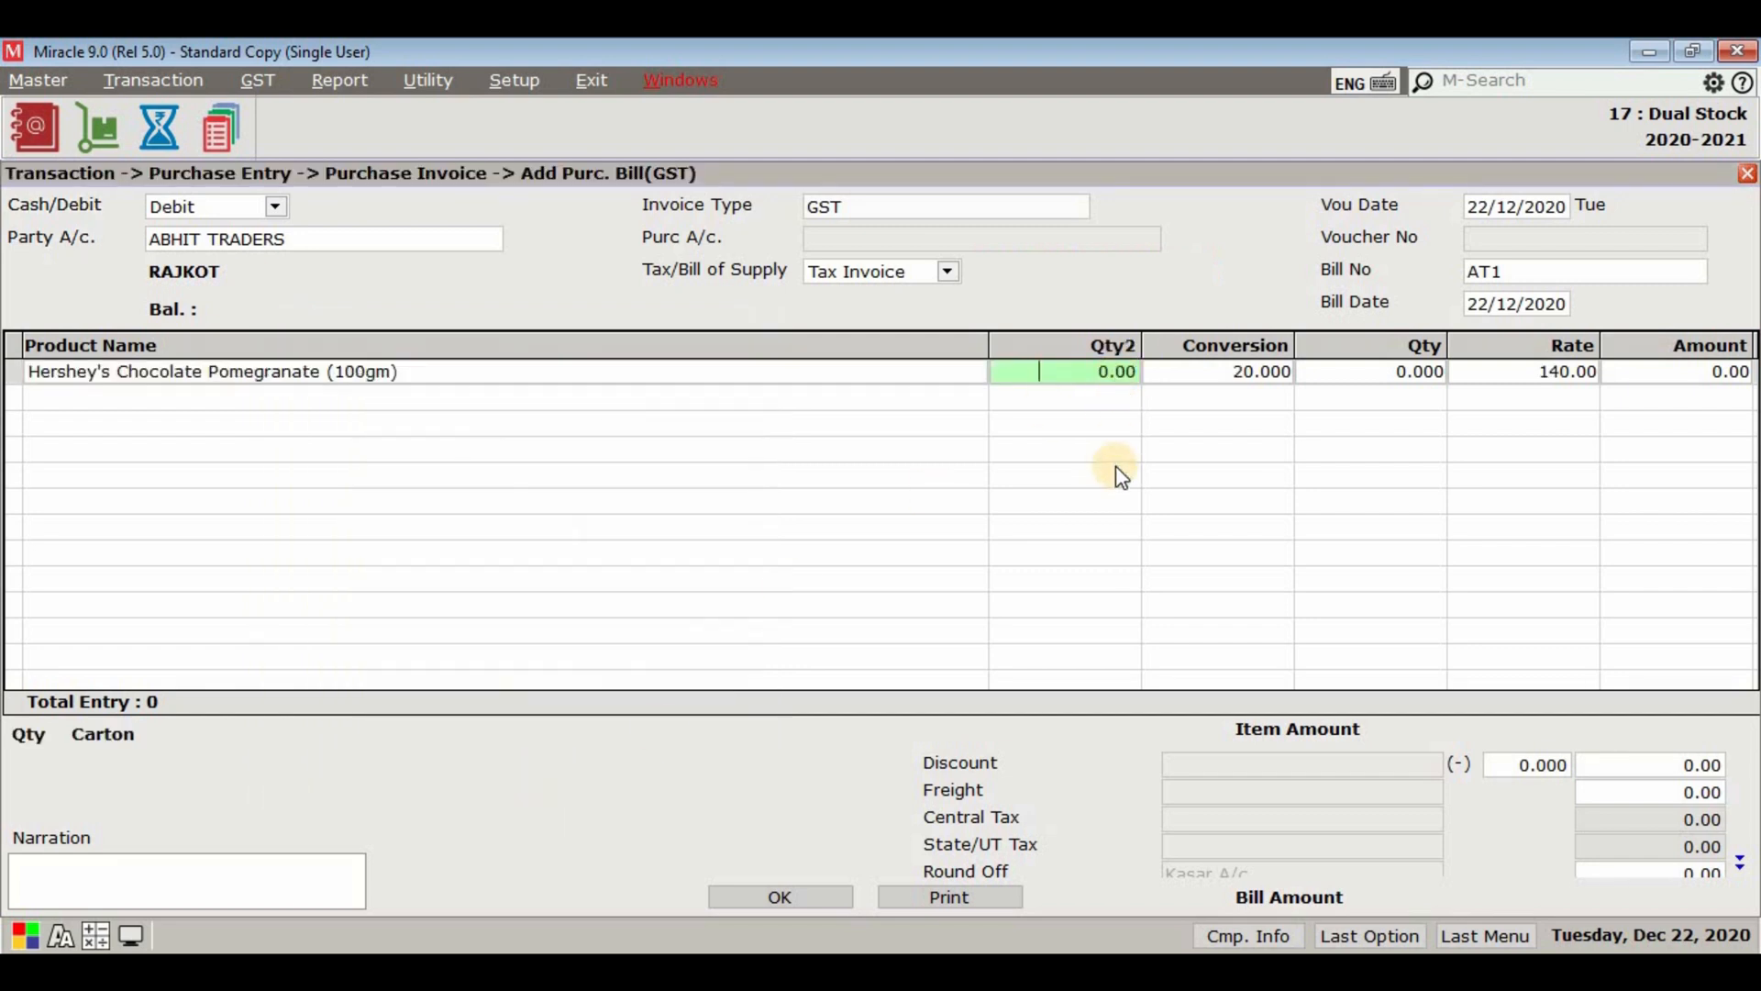
{"action": "type", "text": "3"}
{"action": "key", "text": "Return"}
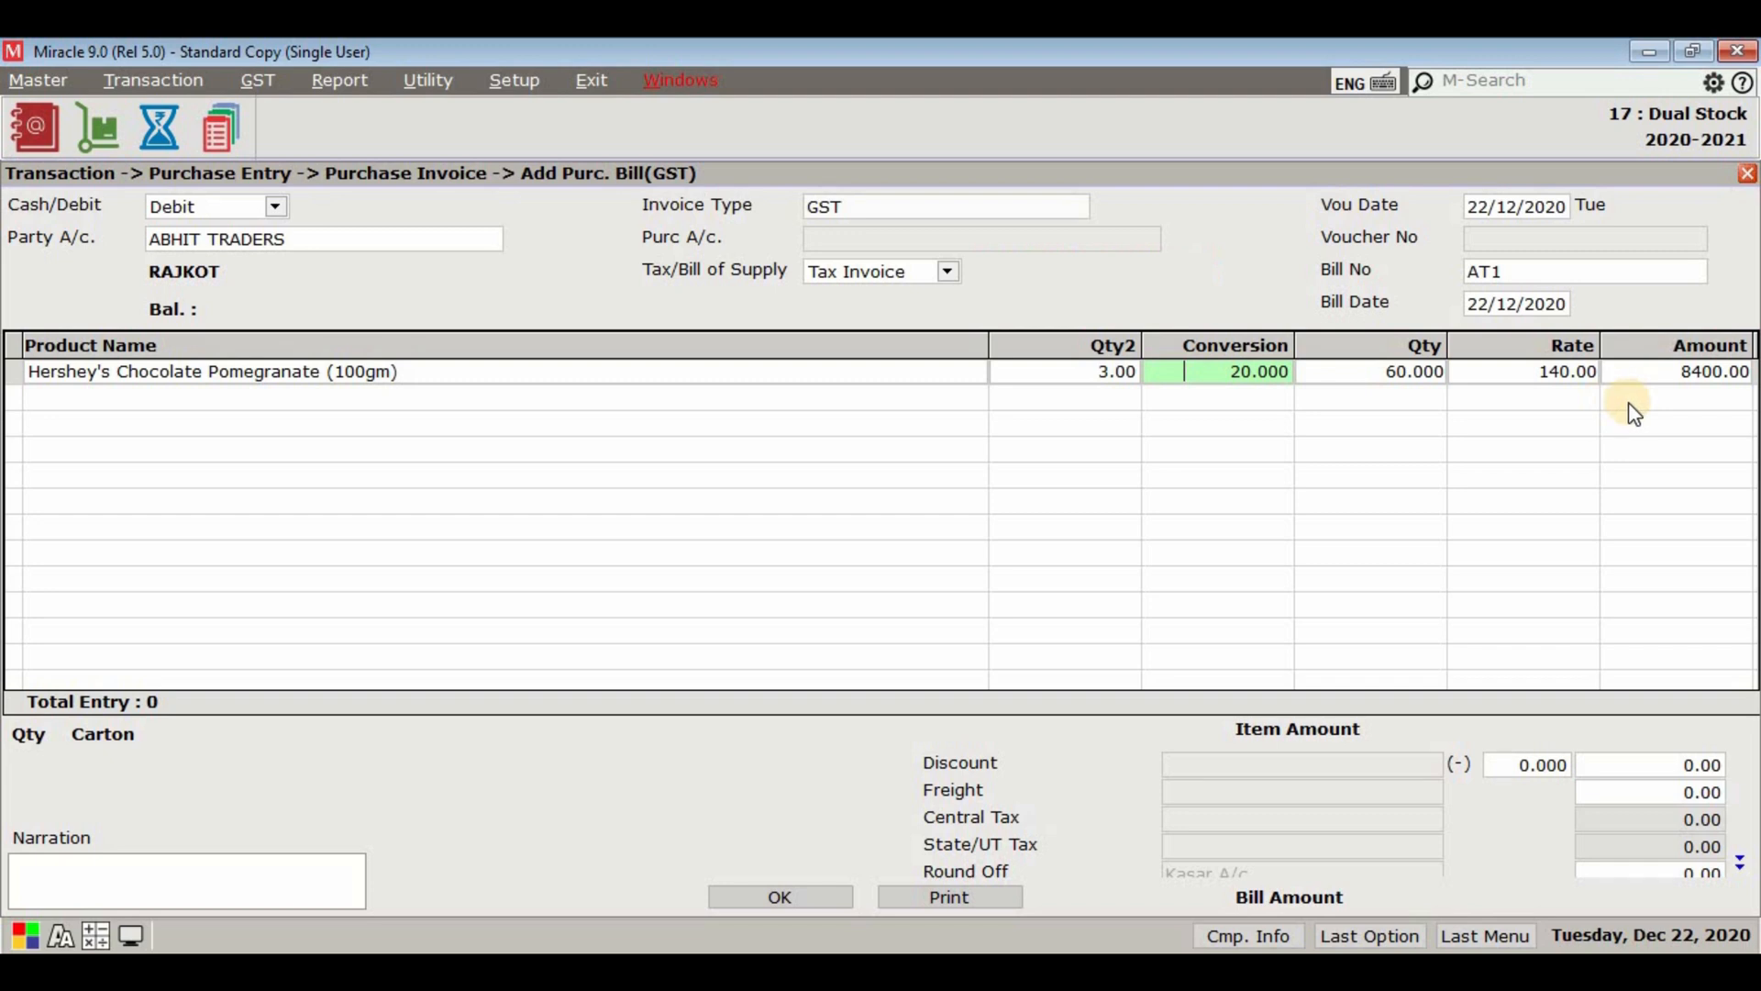
{"action": "key", "text": "Return"}
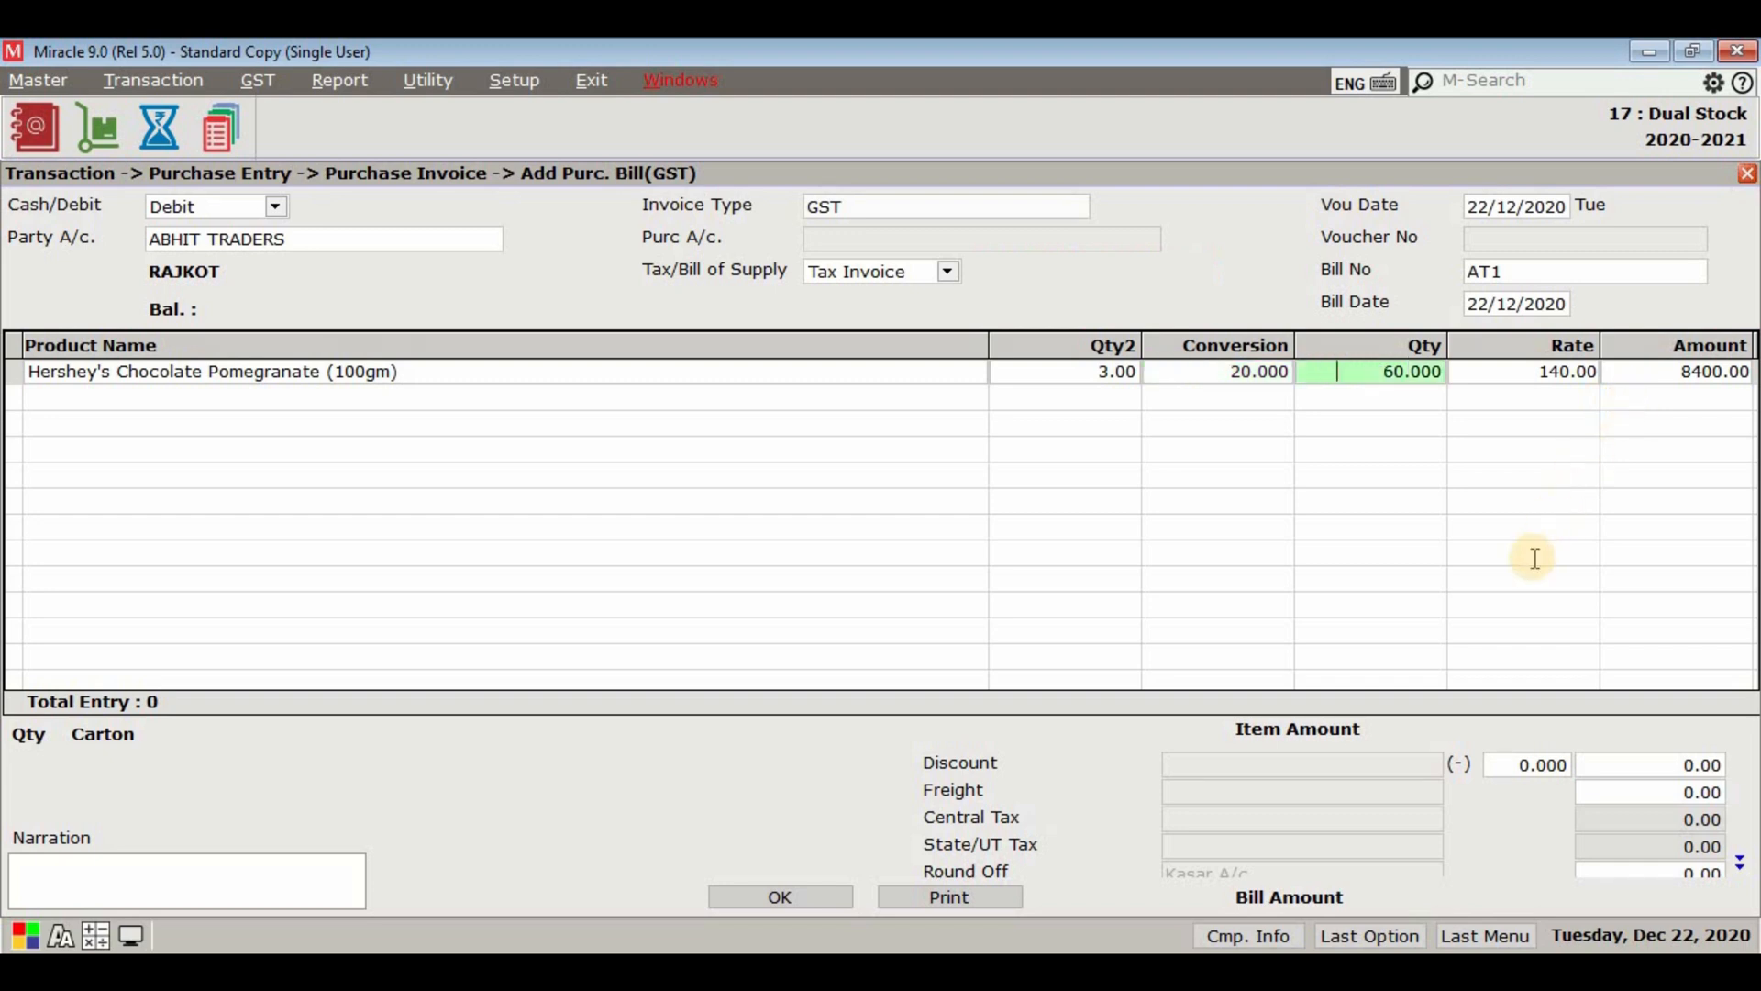
{"action": "key", "text": "Return"}
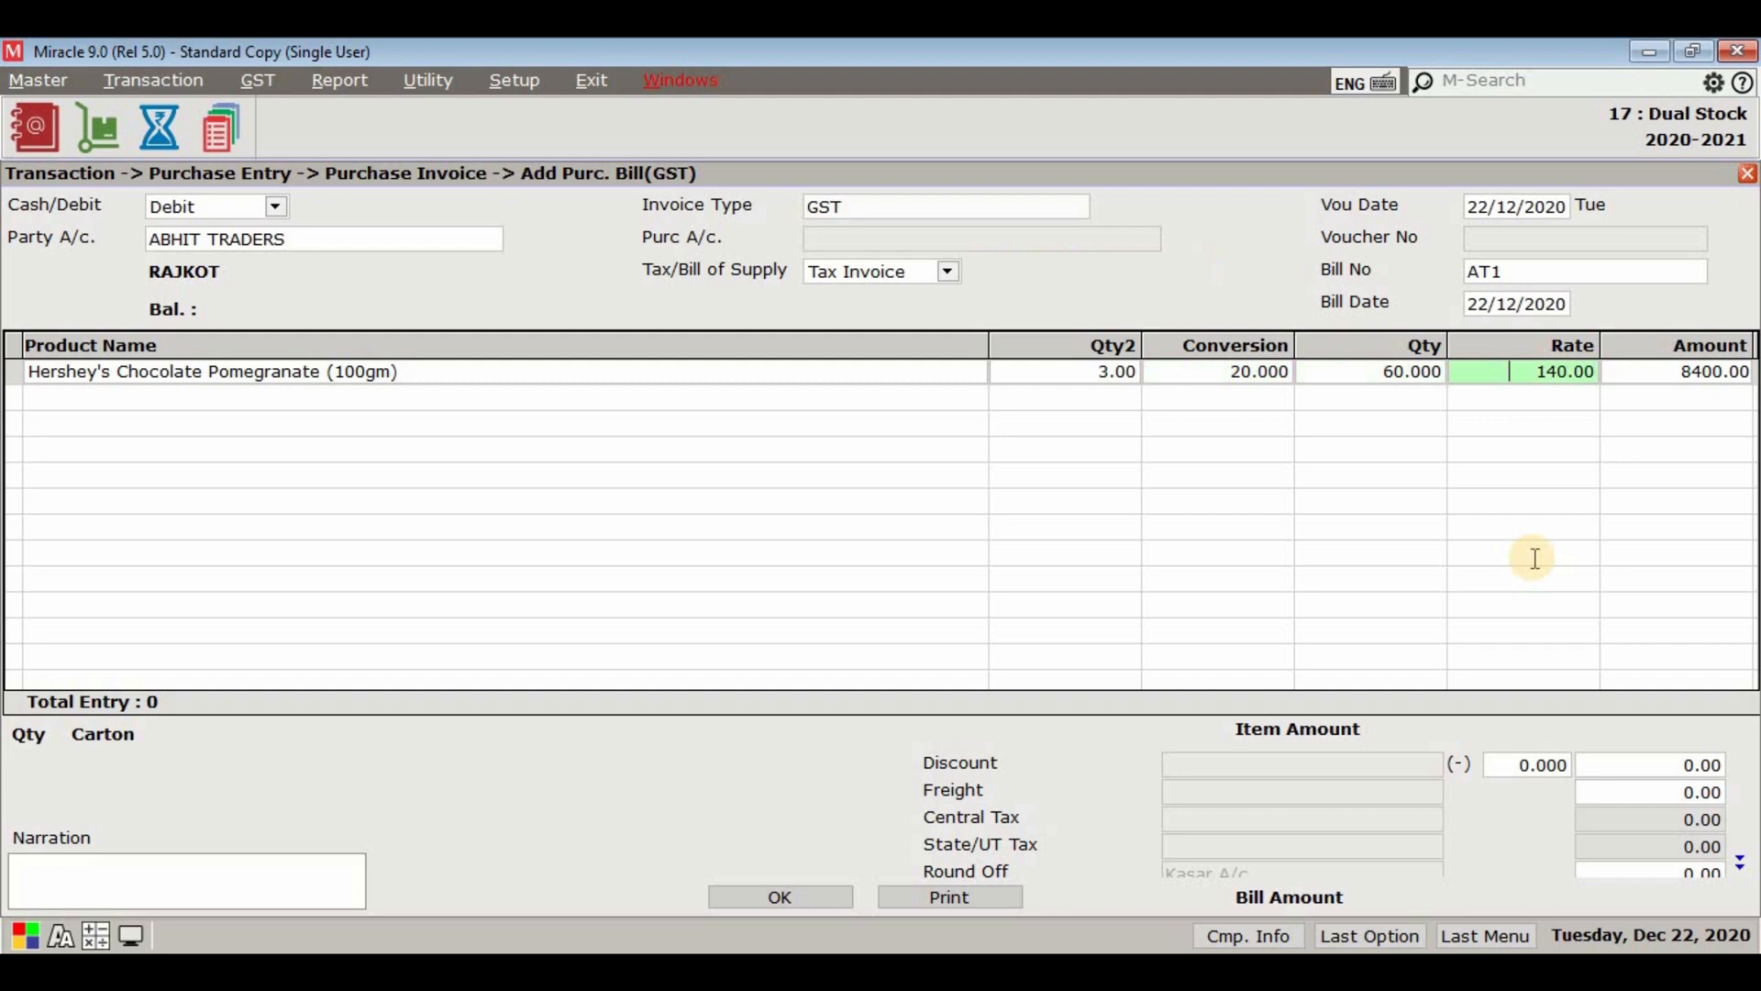
{"action": "key", "text": "Return"}
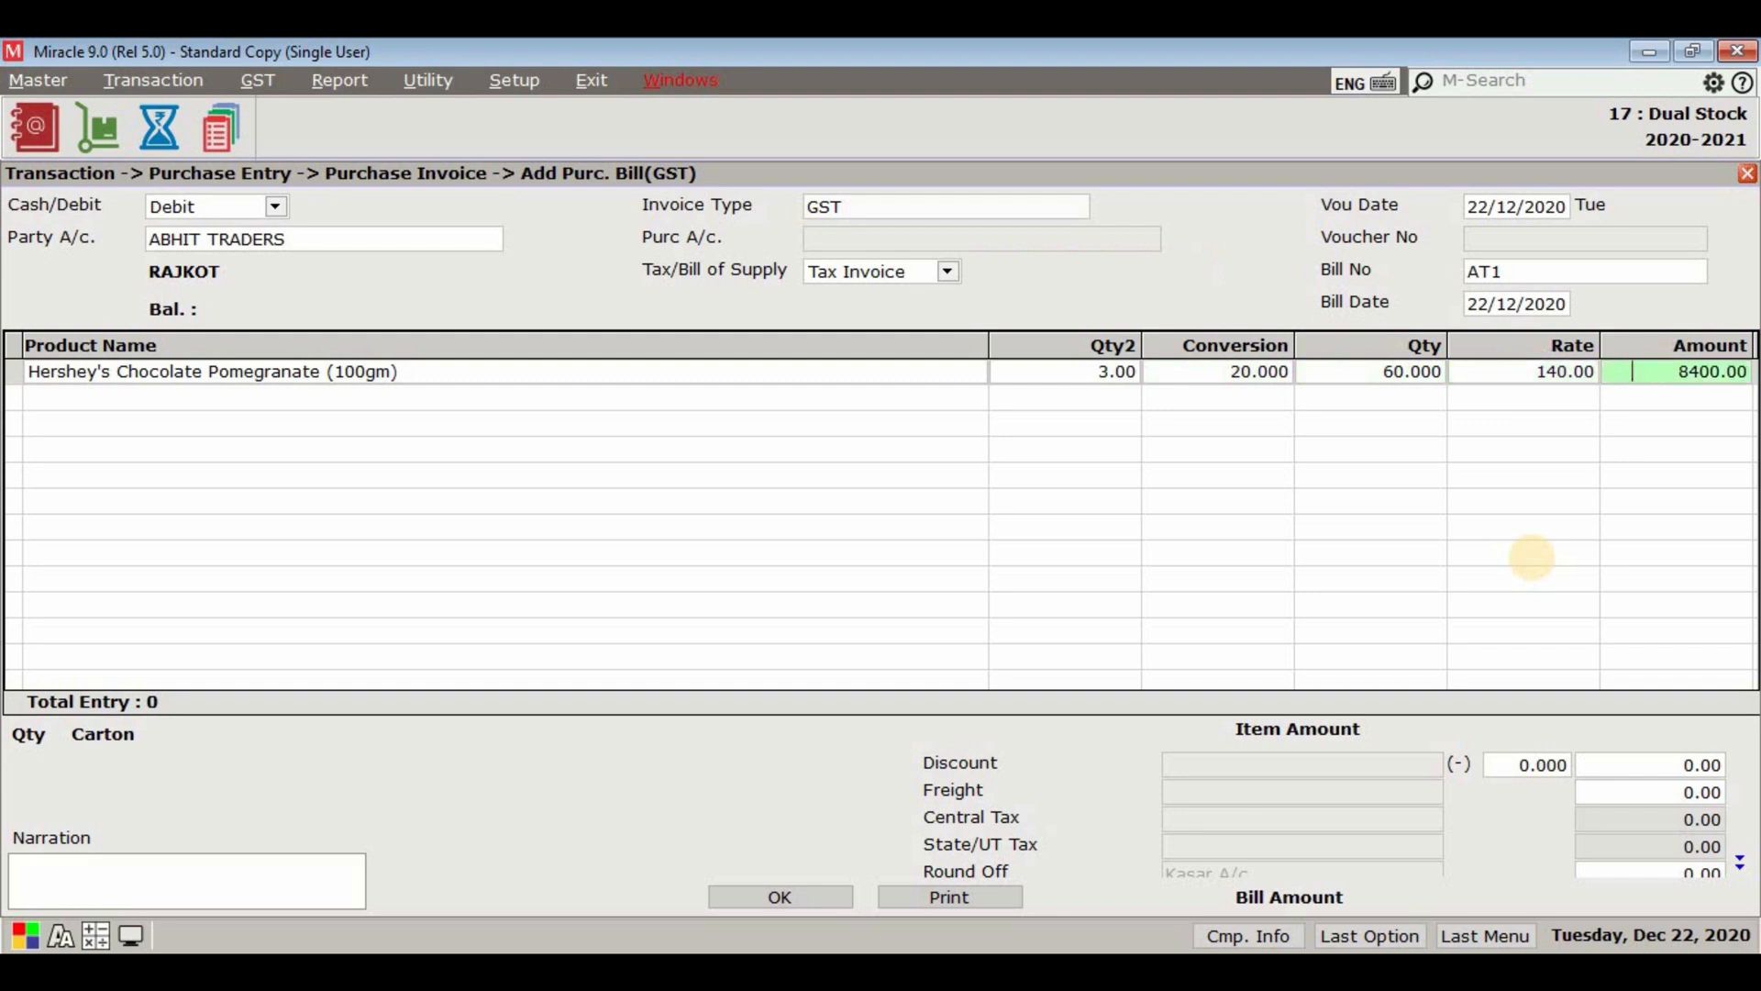
{"action": "key", "text": "Return"}
{"action": "key", "text": "Return"}
{"action": "key", "text": "Return"}
{"action": "key", "text": "Return"}
{"action": "key", "text": "Return"}
{"action": "key", "text": "Return"}
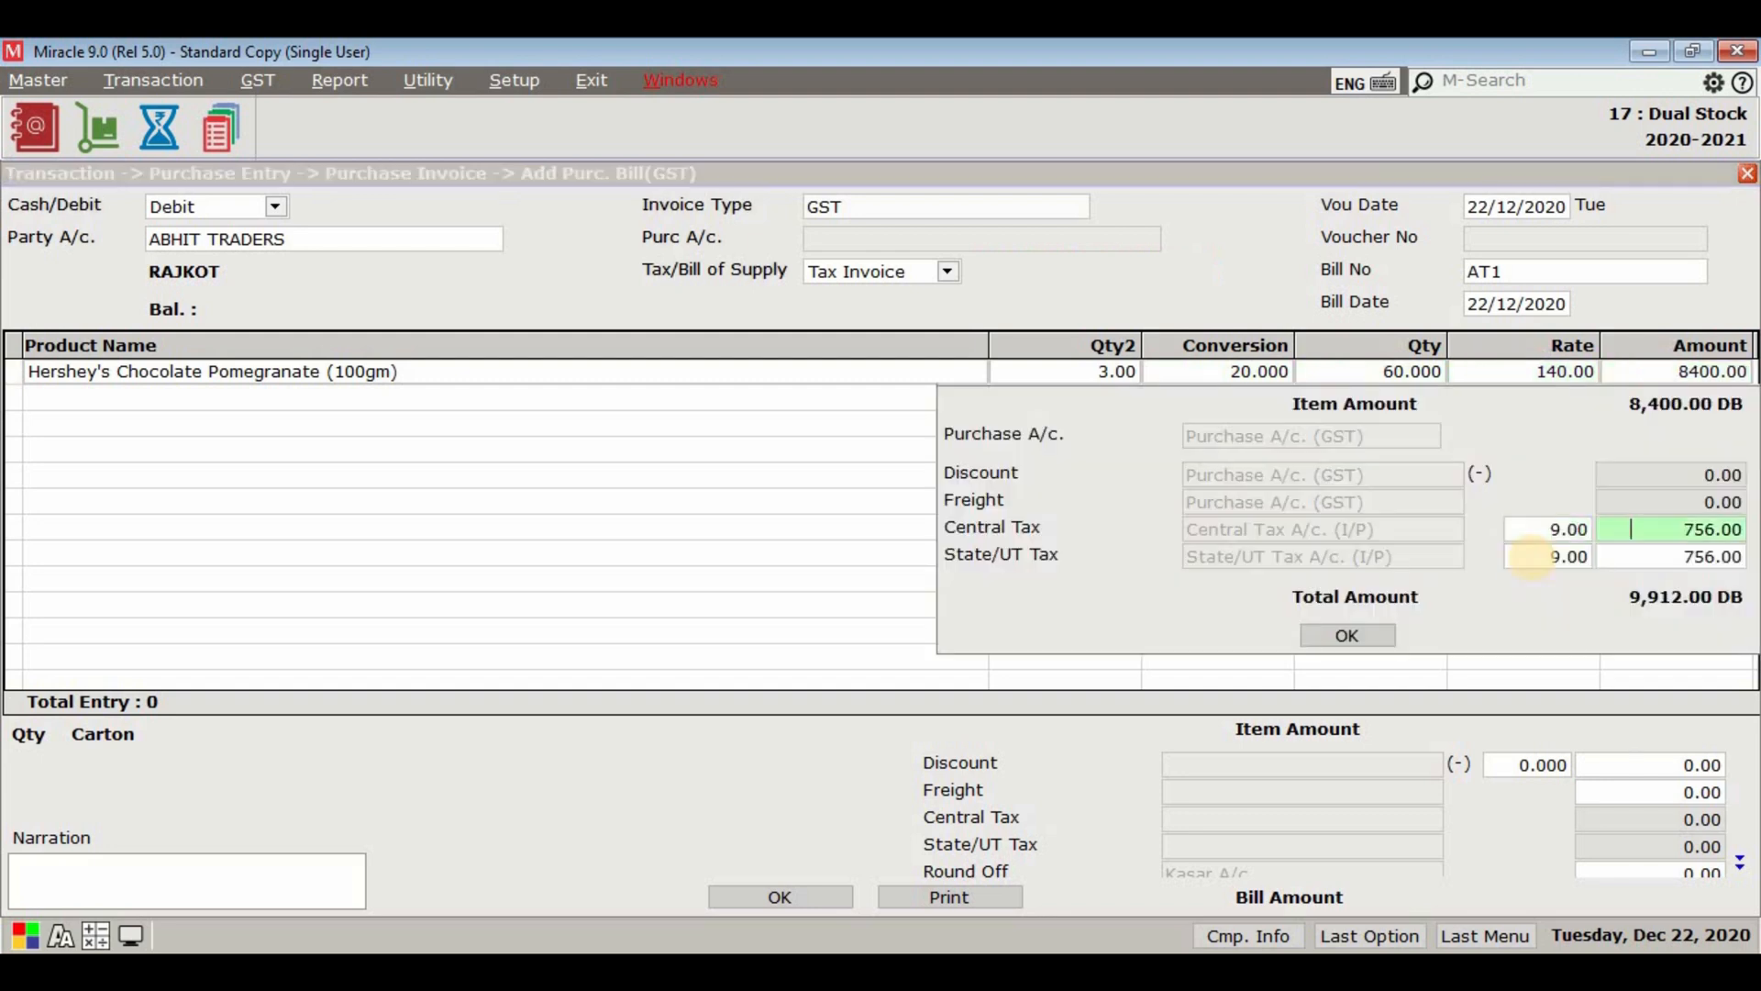
{"action": "key", "text": "Return"}
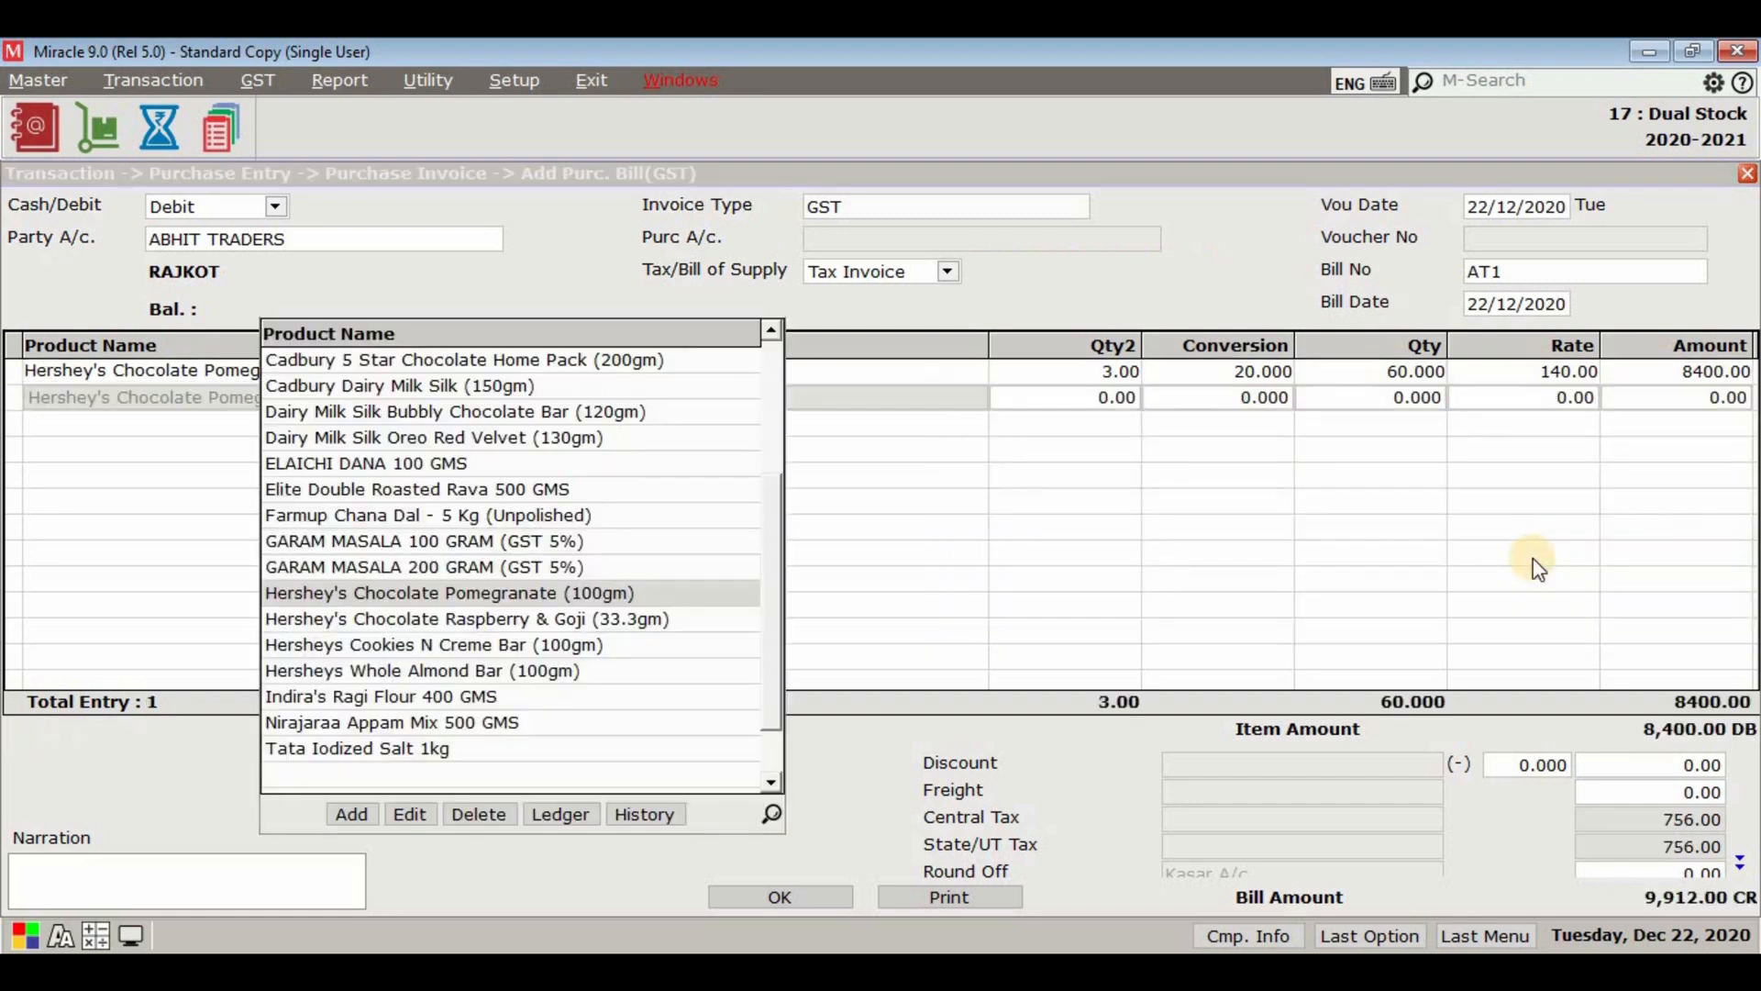
Add Hershey's Chocolate Raspberry & Goji (33.3gm) to the bill with Qty2 of 2, accepting its default rate and taxes
{"action": "key", "text": "Down"}
{"action": "key", "text": "Return"}
{"action": "type", "text": "2"}
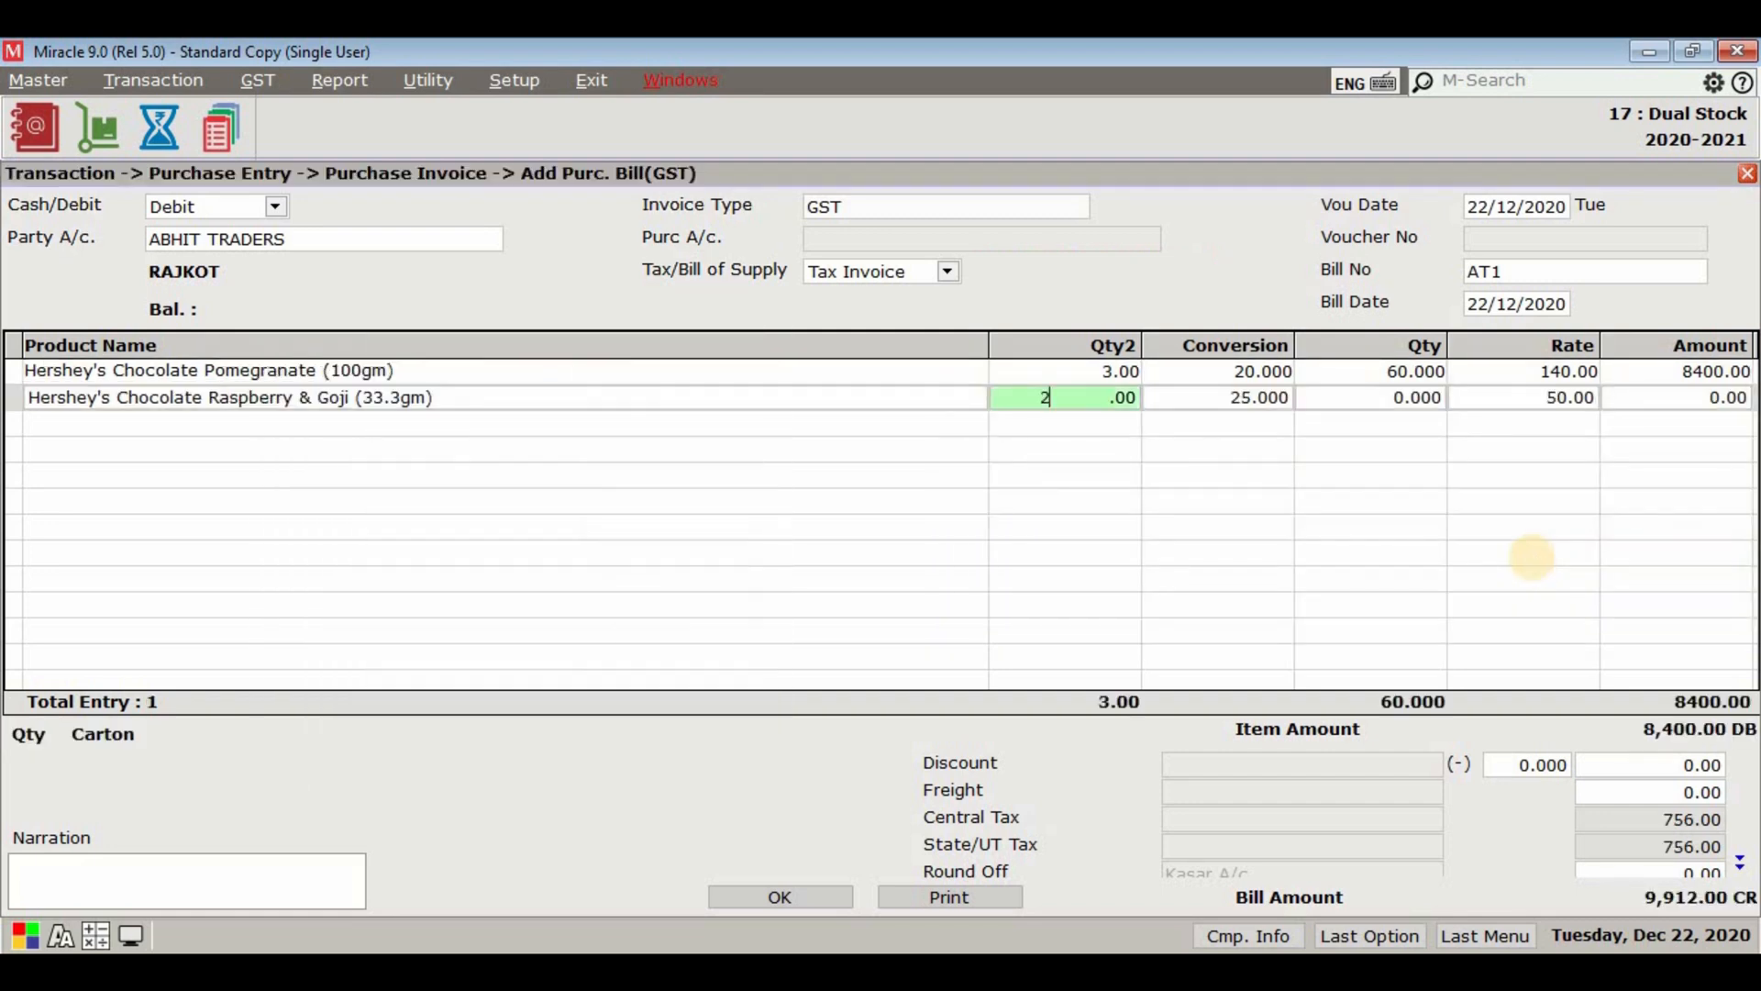
{"action": "key", "text": "Return"}
{"action": "key", "text": "Return"}
{"action": "key", "text": "Return"}
{"action": "key", "text": "Return"}
{"action": "key", "text": "Return"}
{"action": "key", "text": "Return"}
{"action": "key", "text": "Return"}
{"action": "key", "text": "Return"}
{"action": "key", "text": "Return"}
Add Dairy Milk Silk Bubbly Chocolate Bar (120gm) to the bill with Qty2 of 2, accepting its default rate and taxes
{"action": "key", "text": "Up"}
{"action": "key", "text": "Up"}
{"action": "key", "text": "Up"}
{"action": "key", "text": "Up"}
{"action": "key", "text": "Up"}
{"action": "key", "text": "Up"}
{"action": "key", "text": "Up"}
{"action": "key", "text": "Up"}
{"action": "key", "text": "Up"}
{"action": "key", "text": "Up"}
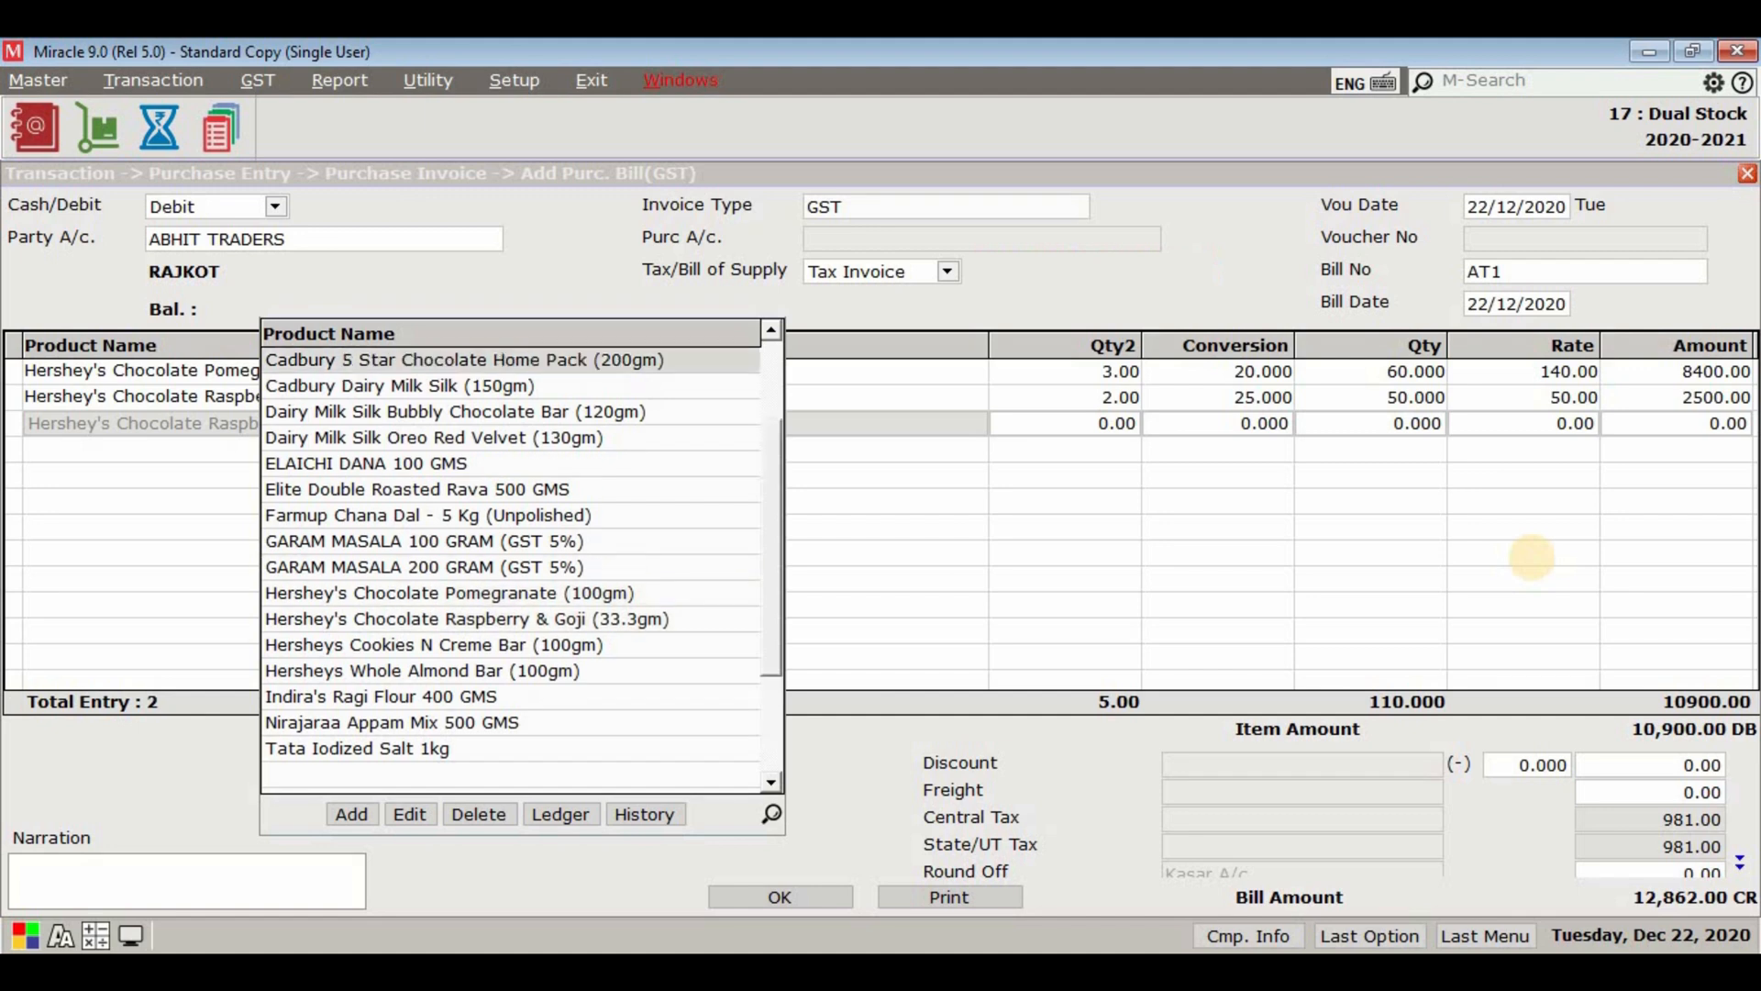
{"action": "key", "text": "Down"}
{"action": "key", "text": "Down"}
{"action": "key", "text": "Return"}
{"action": "type", "text": "2"}
{"action": "key", "text": "Return"}
{"action": "key", "text": "Return"}
{"action": "key", "text": "Return"}
{"action": "key", "text": "Return"}
{"action": "key", "text": "Return"}
{"action": "key", "text": "Return"}
{"action": "key", "text": "Return"}
{"action": "key", "text": "Return"}
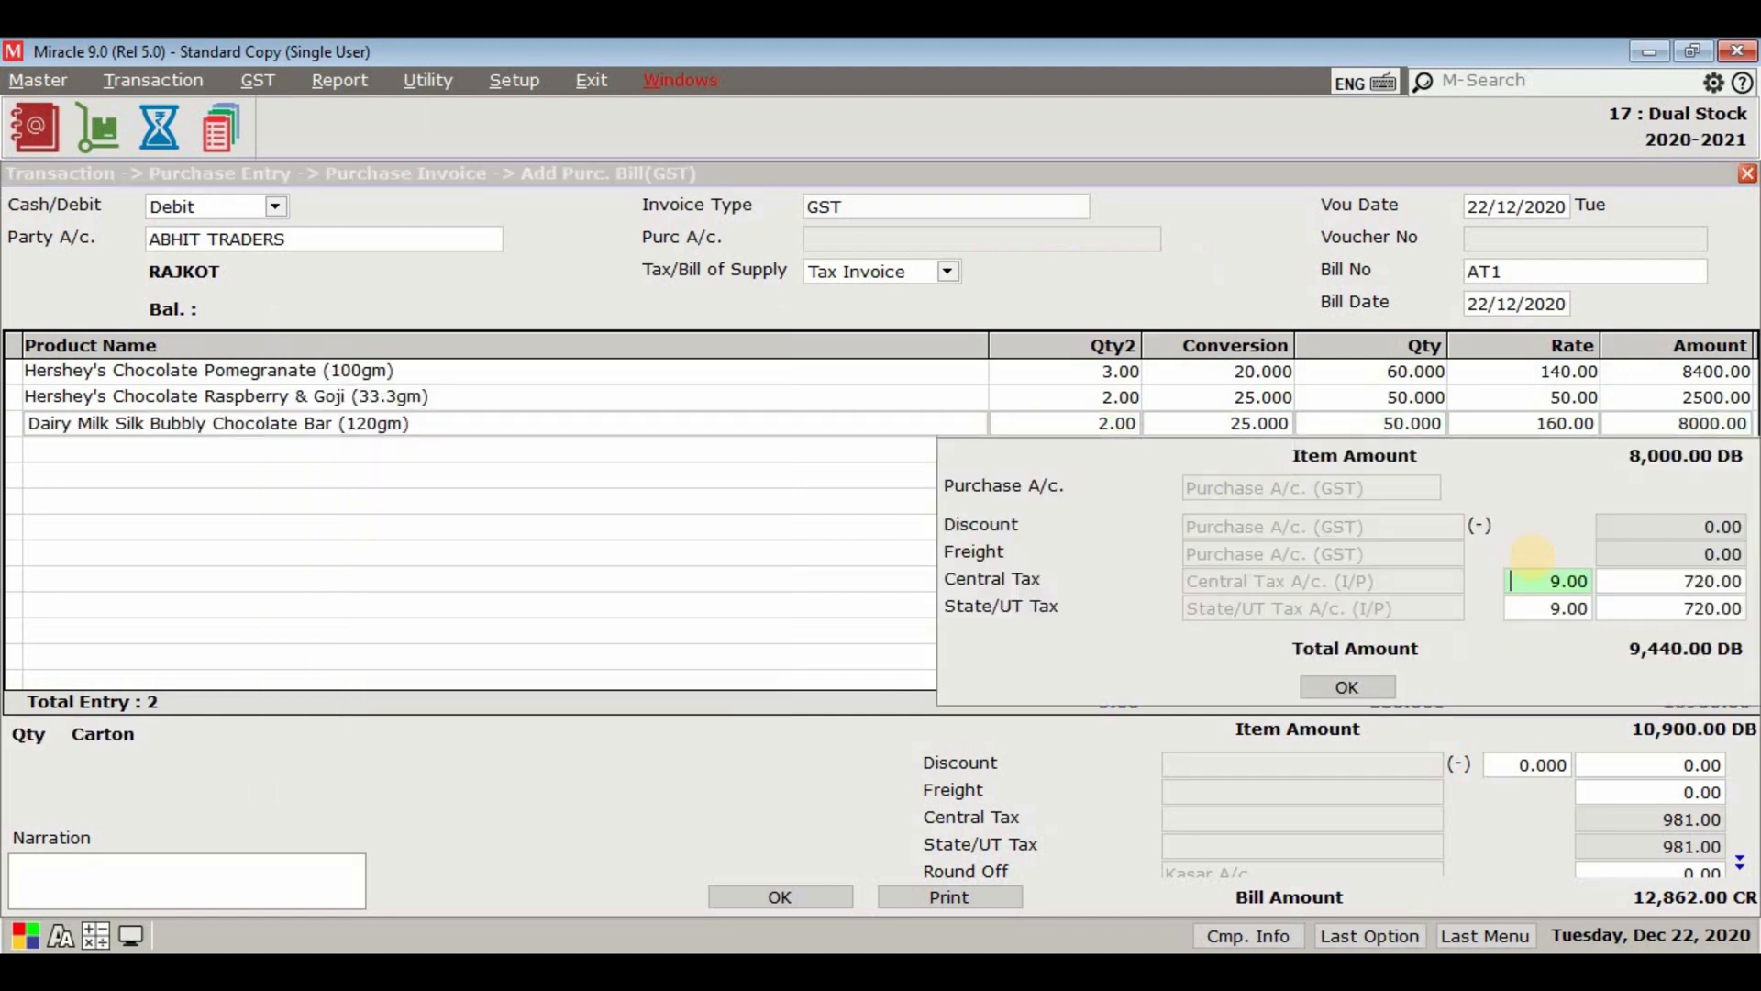
Add Amul Sugar Free Dark Chocolate (150gm) to the bill with Qty2 of 2 and finish the item entry
{"action": "key", "text": "Up"}
{"action": "key", "text": "Up"}
{"action": "key", "text": "Up"}
{"action": "key", "text": "Up"}
{"action": "key", "text": "Up"}
{"action": "key", "text": "Up"}
{"action": "key", "text": "Up"}
{"action": "key", "text": "Up"}
{"action": "key", "text": "Up"}
{"action": "key", "text": "Up"}
{"action": "key", "text": "Up"}
{"action": "key", "text": "Up"}
{"action": "key", "text": "Up"}
{"action": "key", "text": "Up"}
{"action": "key", "text": "Down"}
{"action": "key", "text": "Down"}
{"action": "key", "text": "Down"}
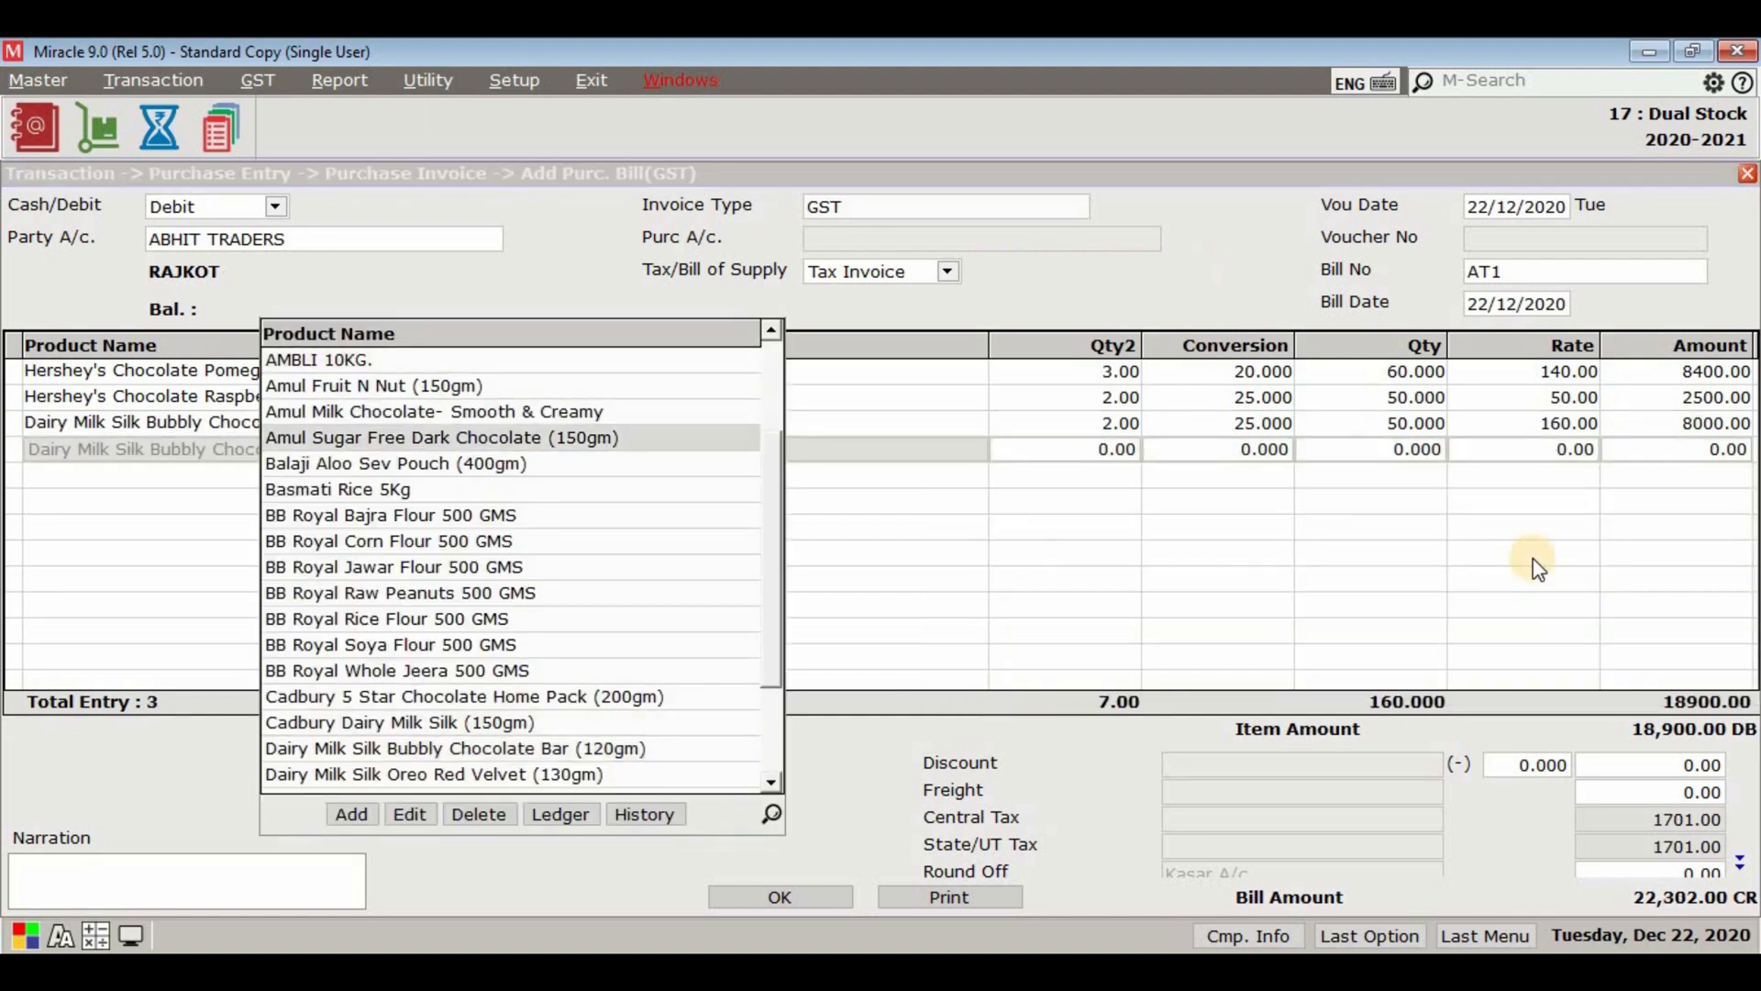
{"action": "key", "text": "Return"}
{"action": "type", "text": "2"}
{"action": "key", "text": "Return"}
{"action": "key", "text": "Return"}
{"action": "key", "text": "Return"}
{"action": "key", "text": "Return"}
{"action": "key", "text": "Return"}
{"action": "key", "text": "Return"}
{"action": "key", "text": "Return"}
{"action": "key", "text": "Return"}
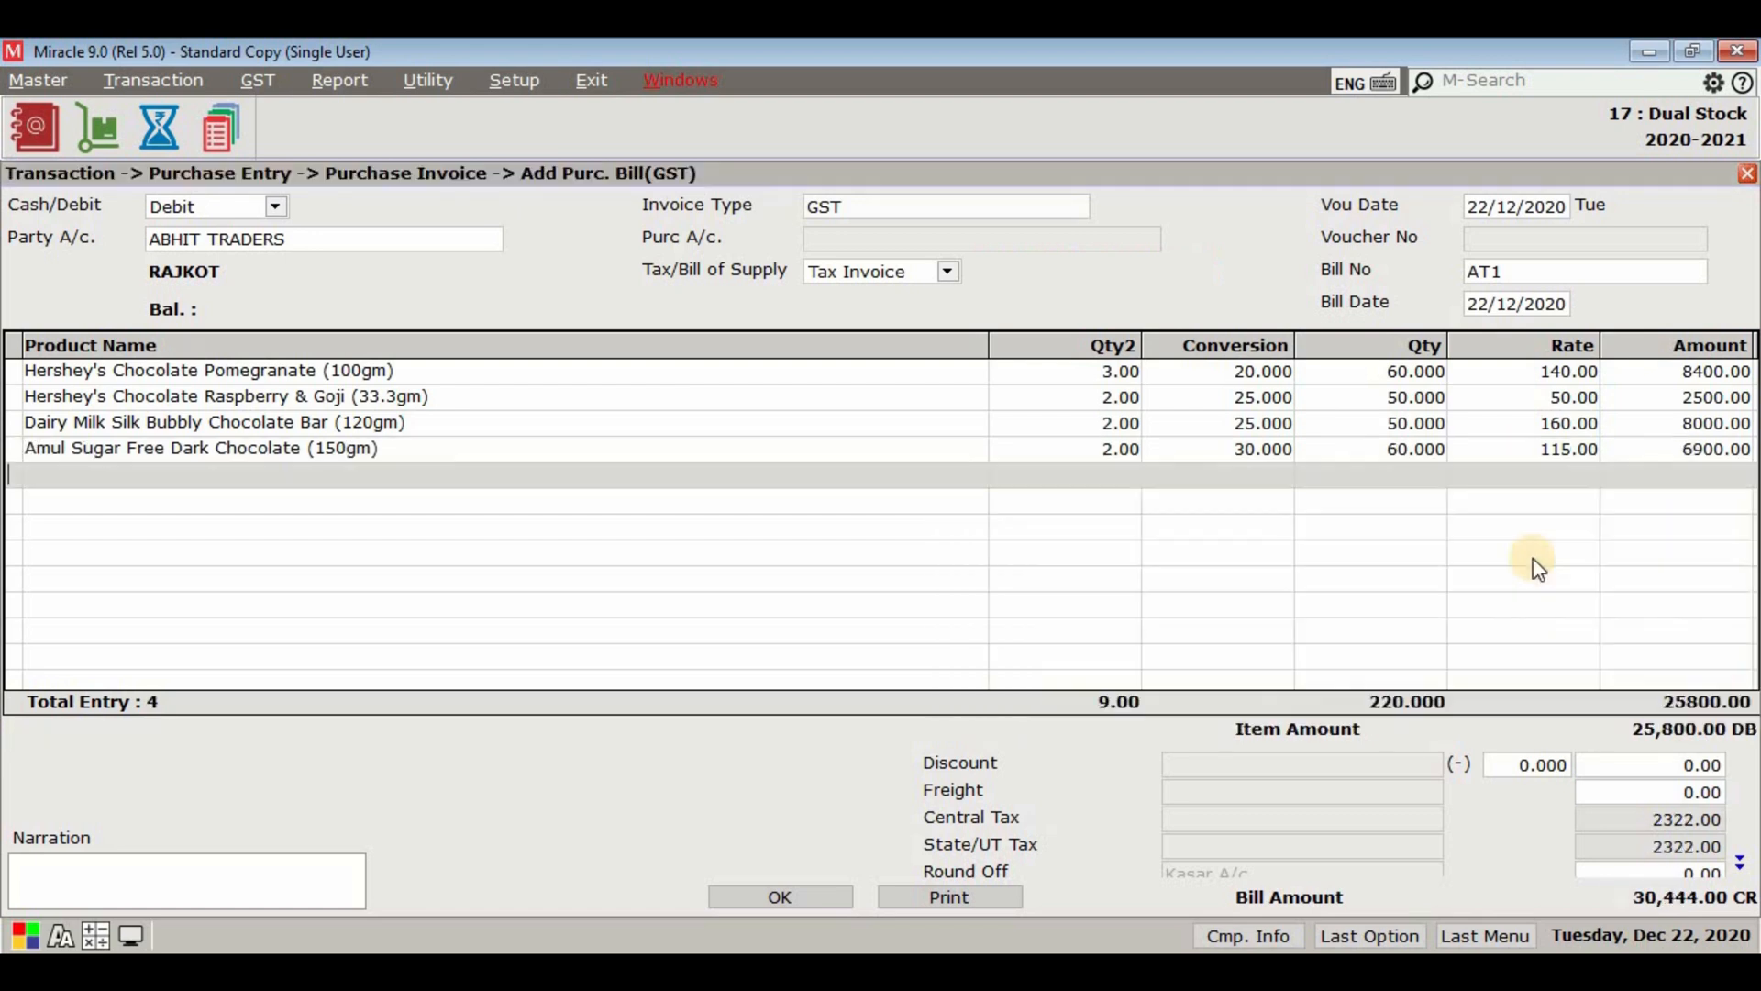
Save the purchase bill and close the purchase invoice list
{"action": "left_click", "coordinate": [779, 896]}
{"action": "key", "text": "Escape"}
{"action": "key", "text": "Escape"}
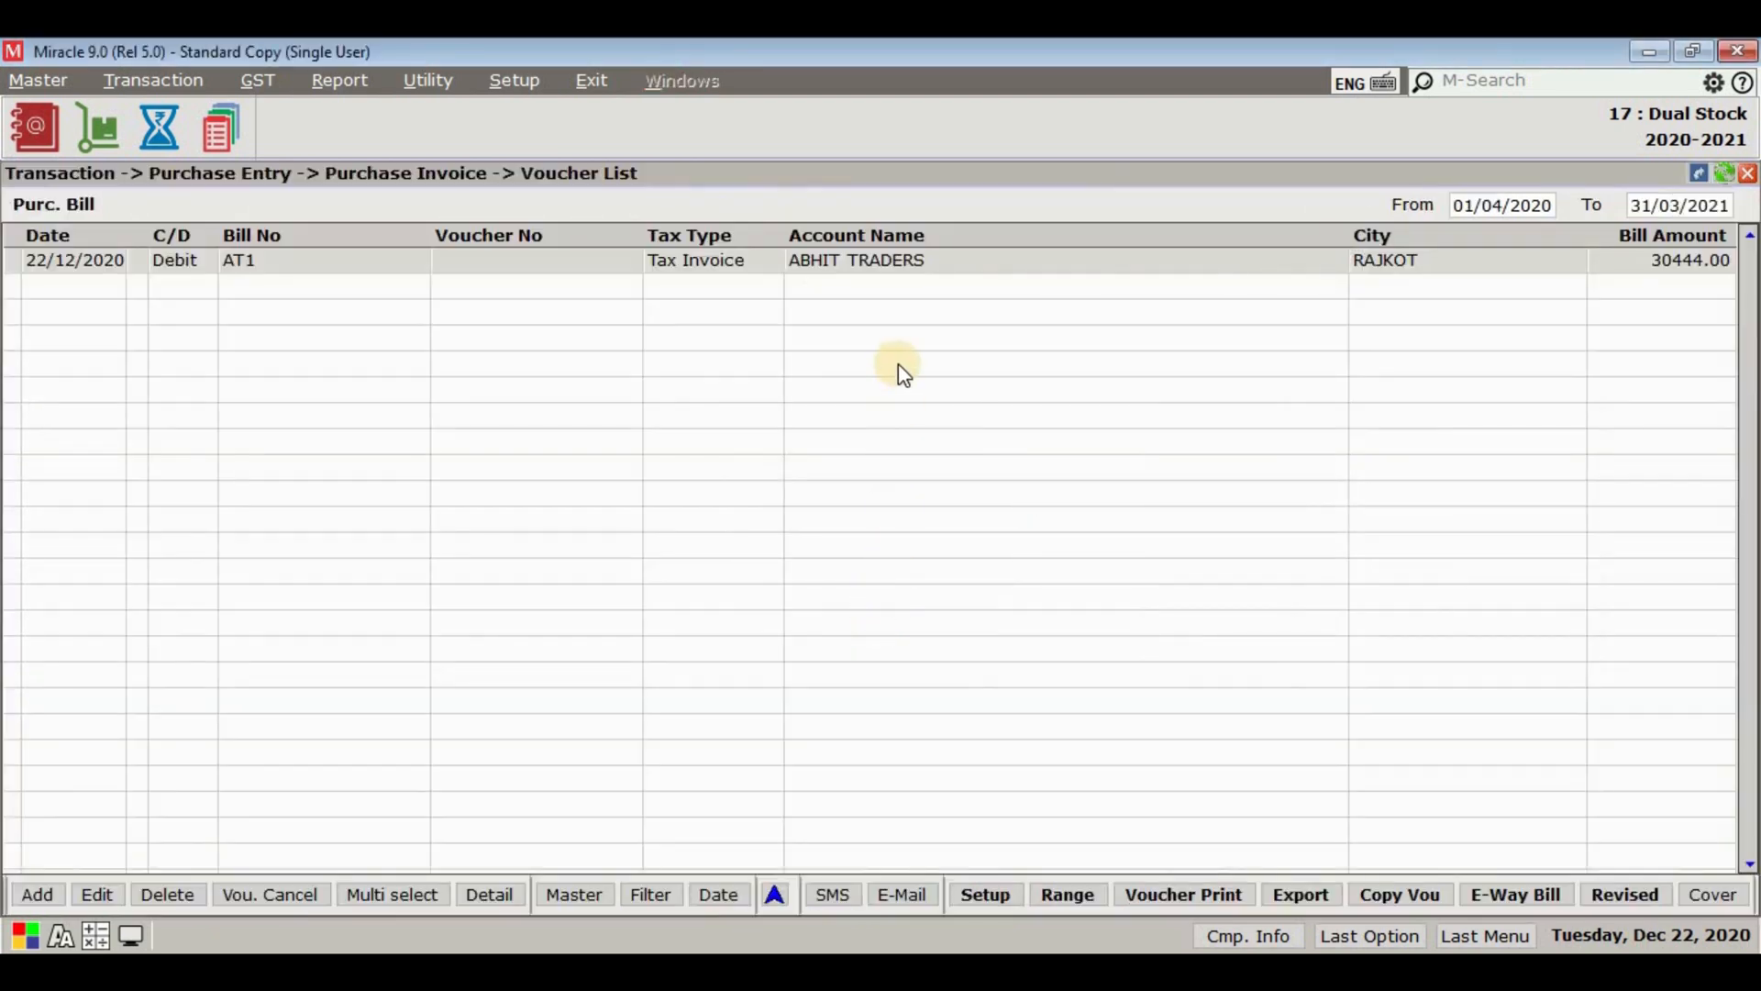
{"action": "key", "text": "Escape"}
Open the Product Ledger stock report and examine the closing quantities of Amul Sugar Free Dark Chocolate and Dairy Milk Silk Bubbly in both units
{"action": "left_click", "coordinate": [339, 79]}
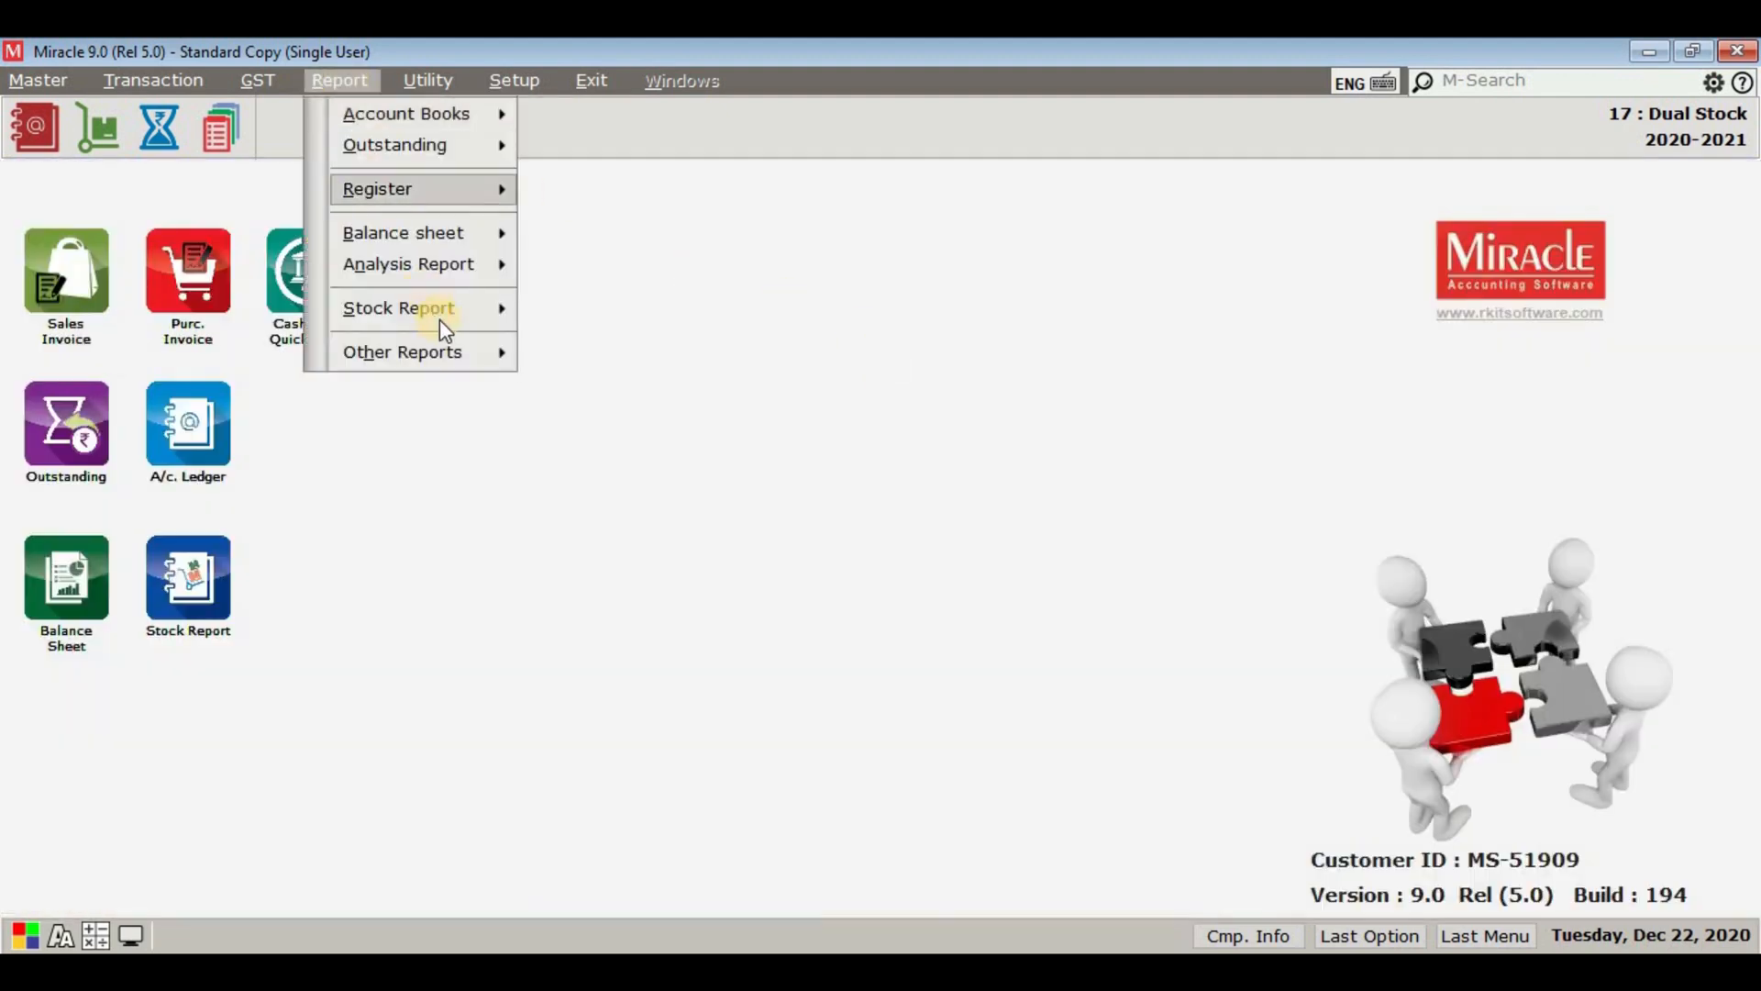
{"action": "mouse_move", "coordinate": [438, 312]}
{"action": "left_click", "coordinate": [649, 307]}
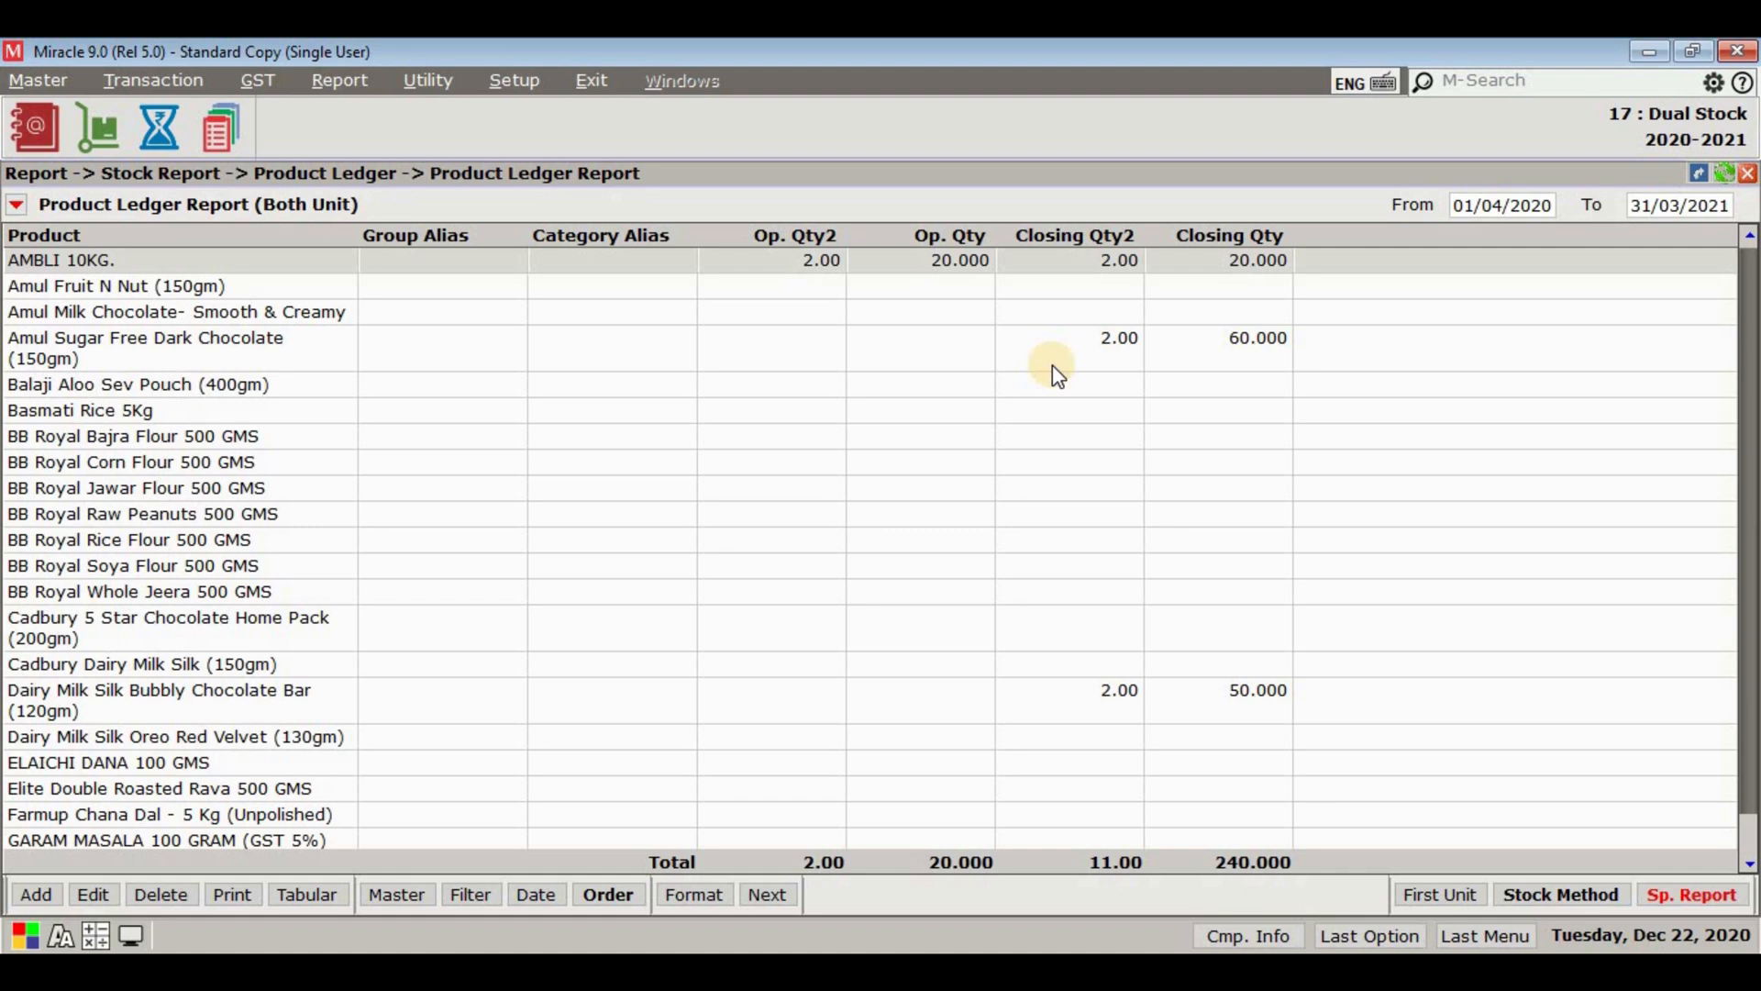
{"action": "left_click", "coordinate": [1226, 359]}
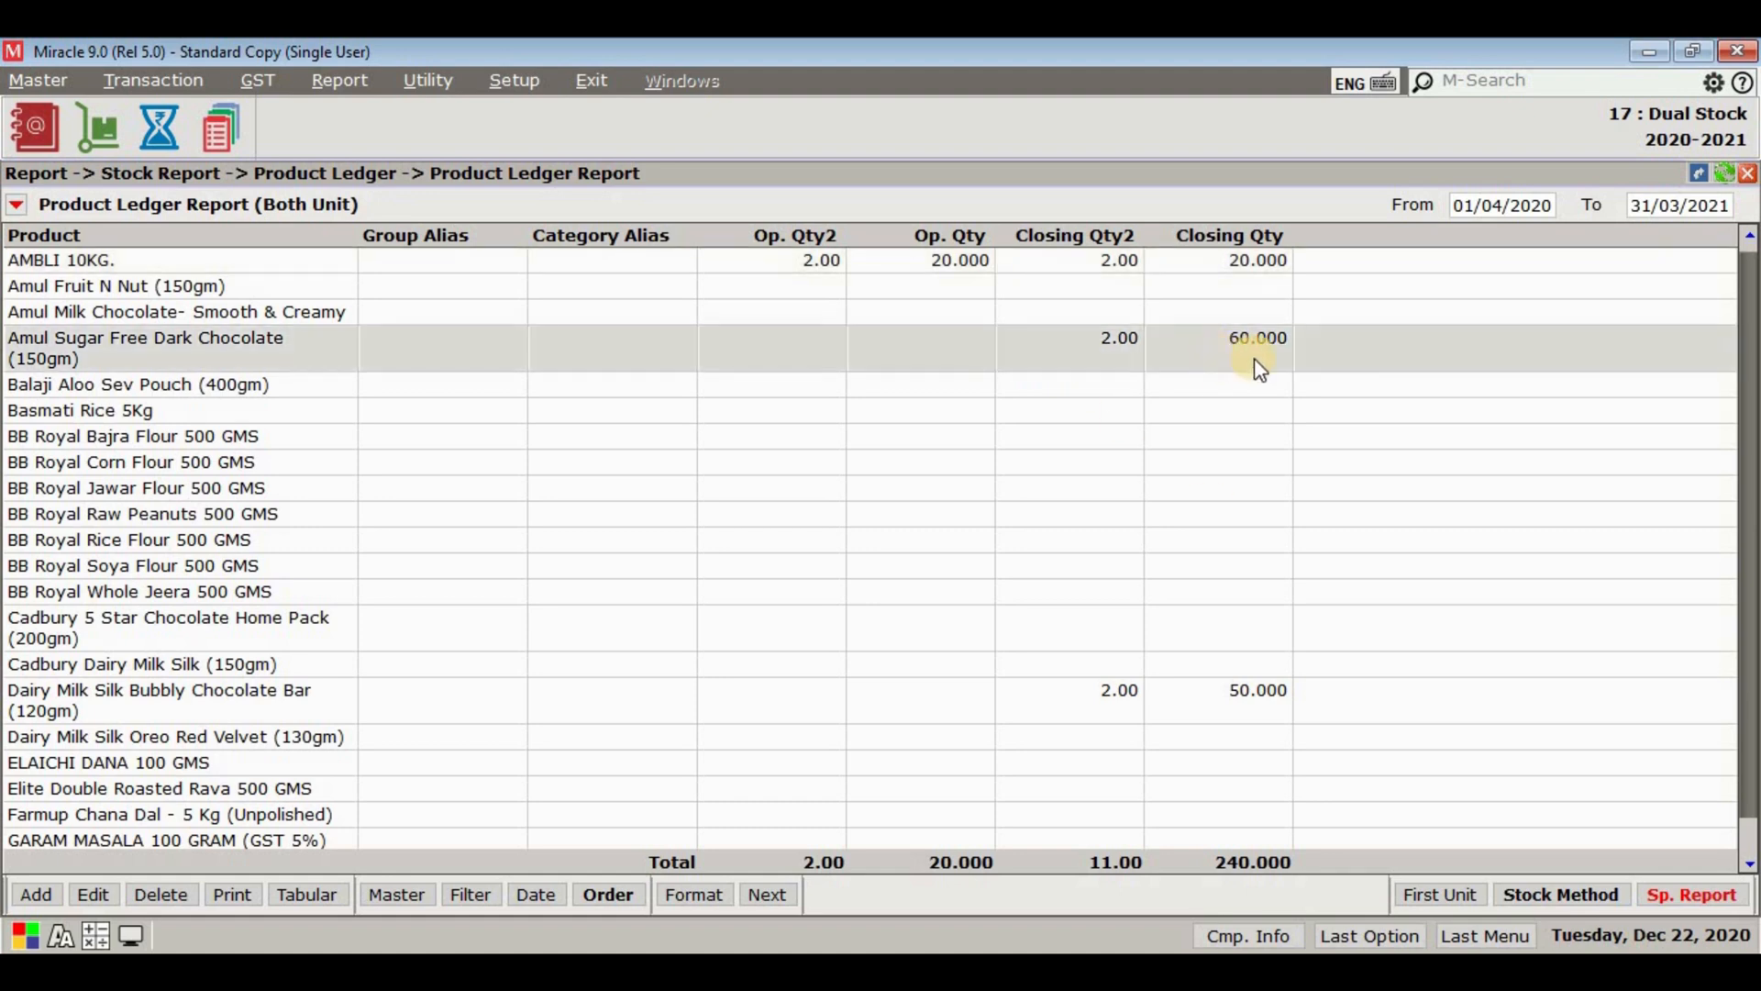
{"action": "double_click", "coordinate": [1099, 355]}
{"action": "key", "text": "Escape"}
{"action": "left_click", "coordinate": [1041, 689]}
Compare the purchased products' closing stock by showing the report in first unit, second unit and both units
{"action": "left_click", "coordinate": [1438, 896]}
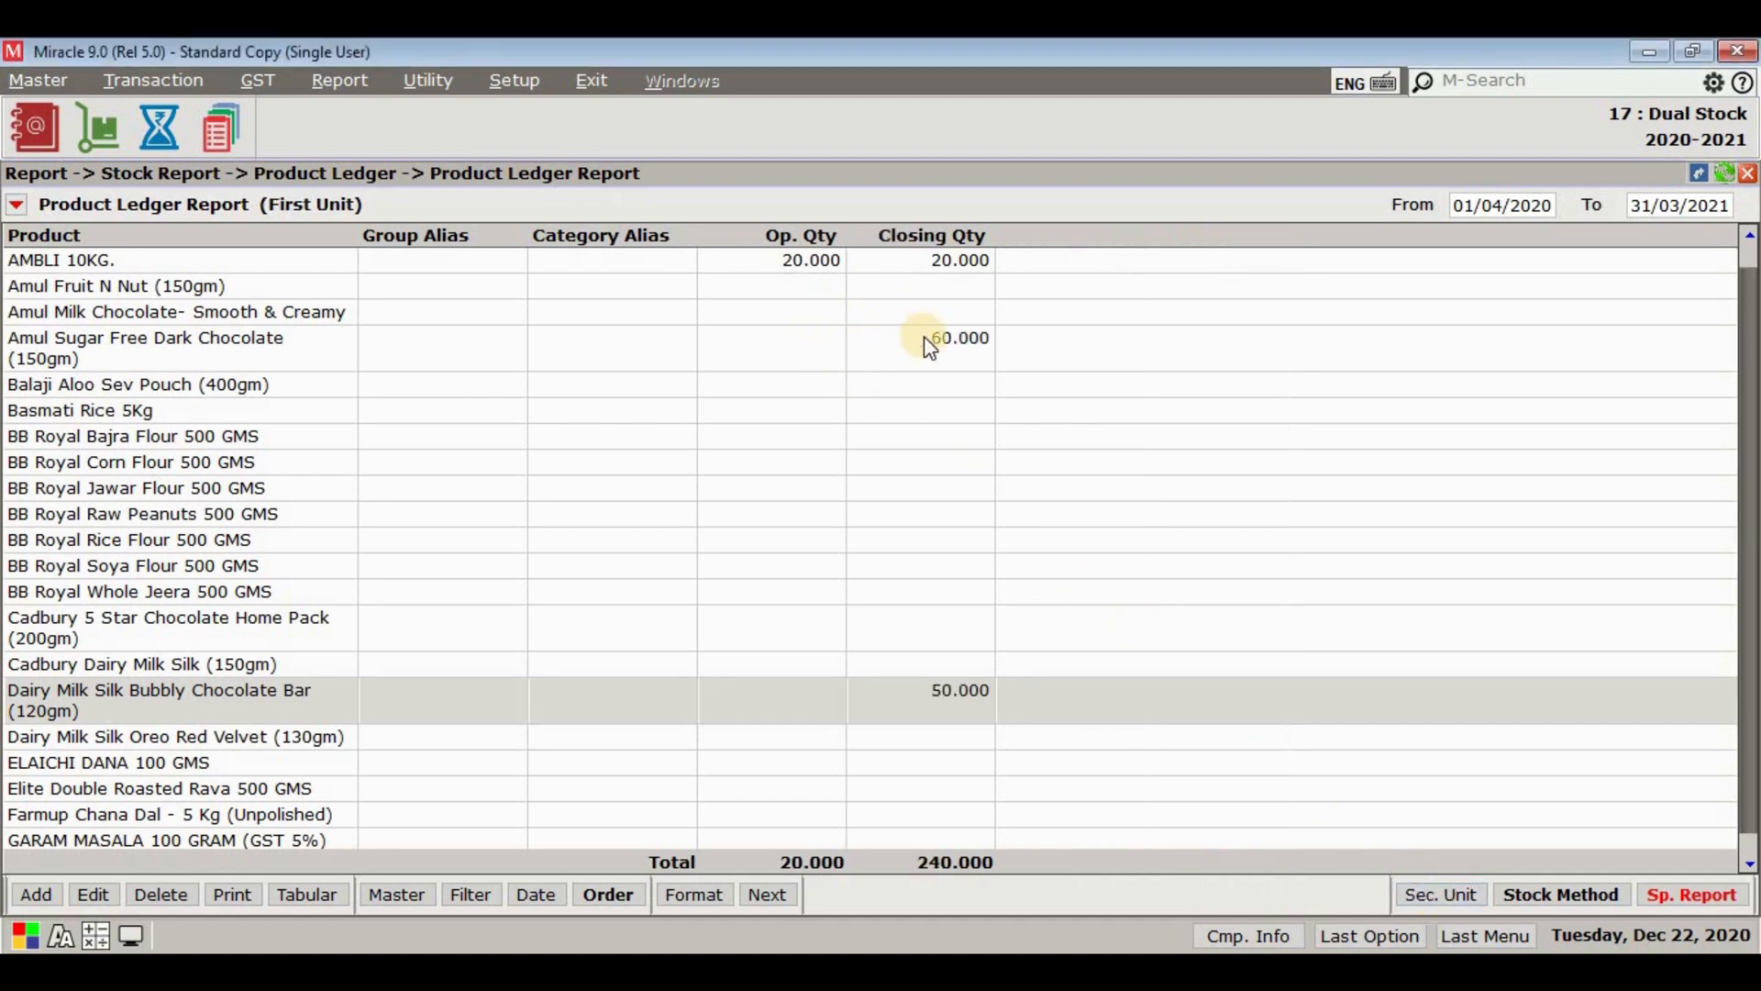
{"action": "left_click", "coordinate": [1468, 896]}
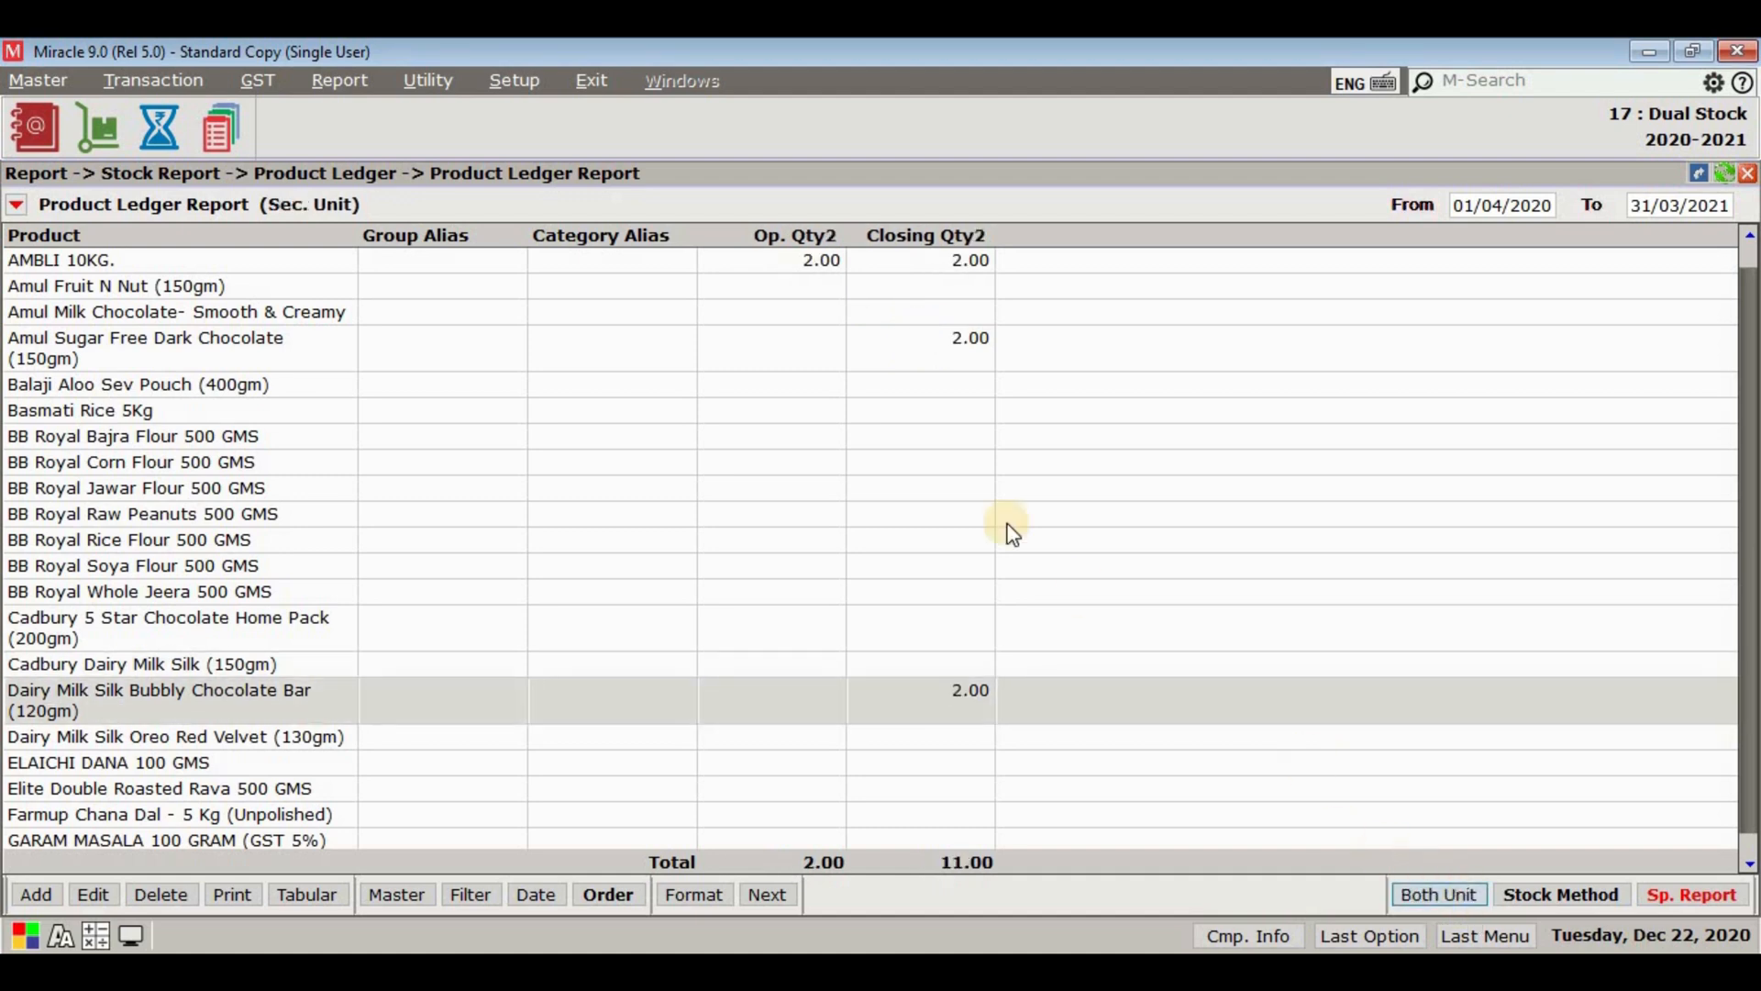
{"action": "left_click", "coordinate": [928, 359]}
{"action": "left_click", "coordinate": [933, 702]}
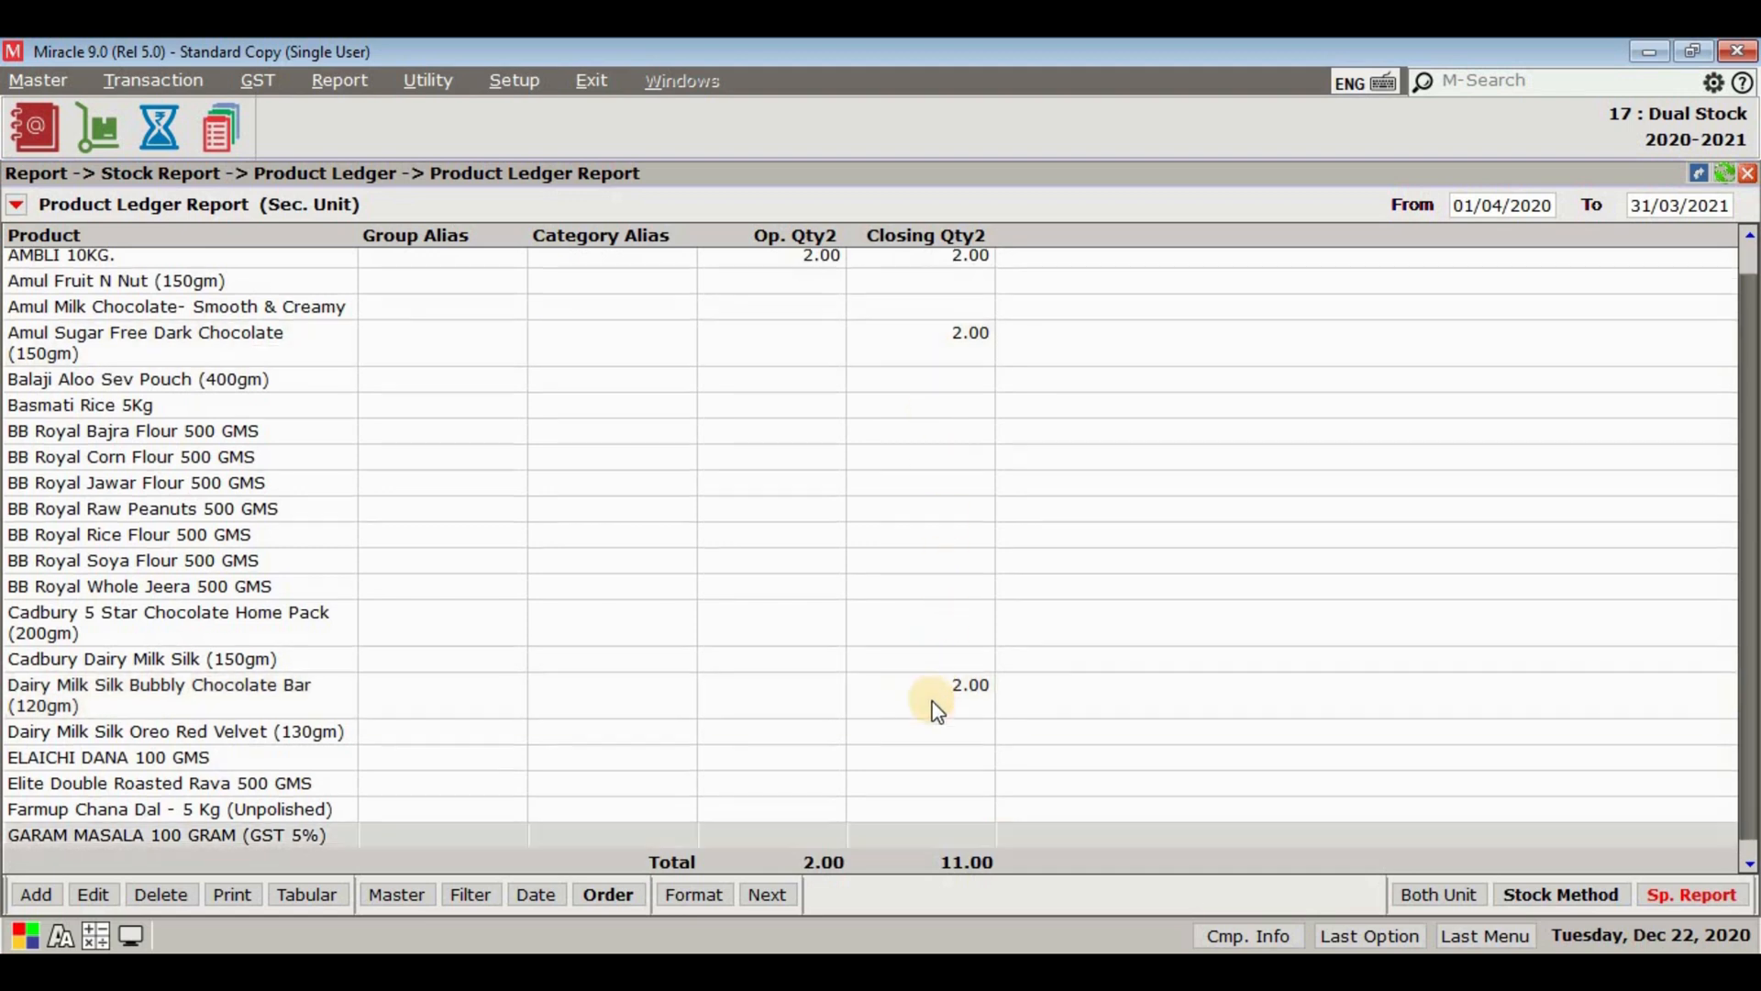
{"action": "scroll", "coordinate": [936, 706], "scroll_direction": "down", "scroll_amount": 3}
{"action": "left_click", "coordinate": [938, 656]}
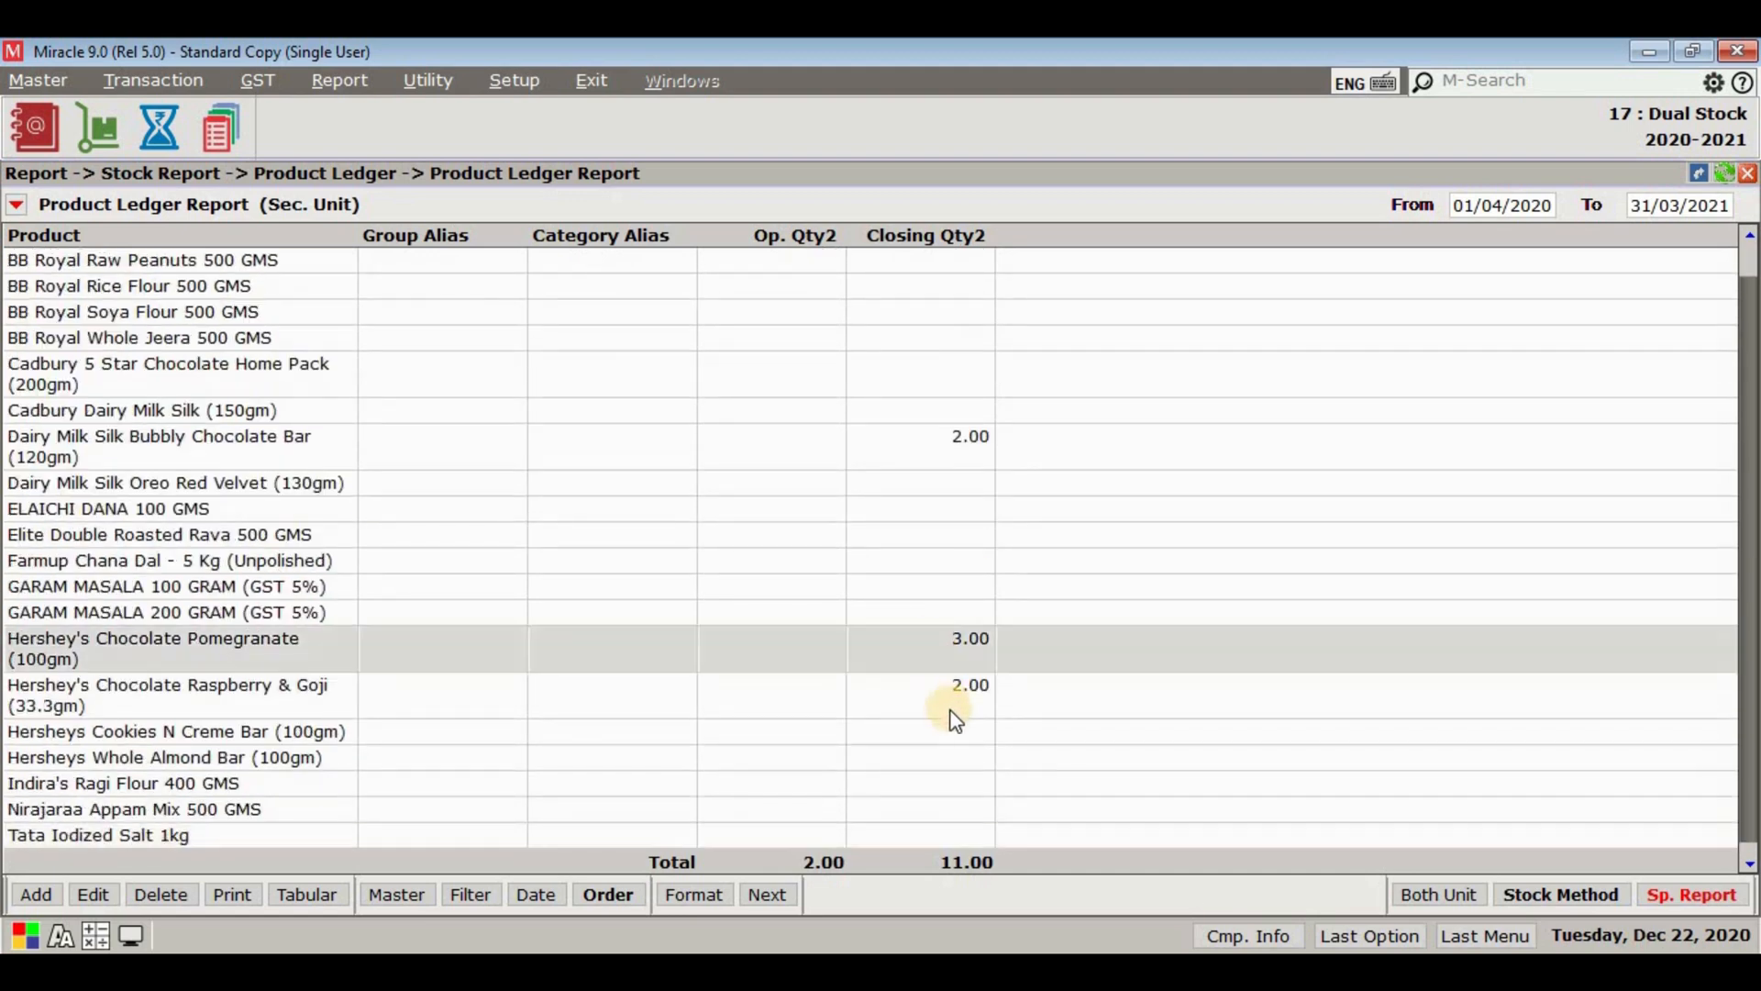
{"action": "left_click", "coordinate": [952, 706]}
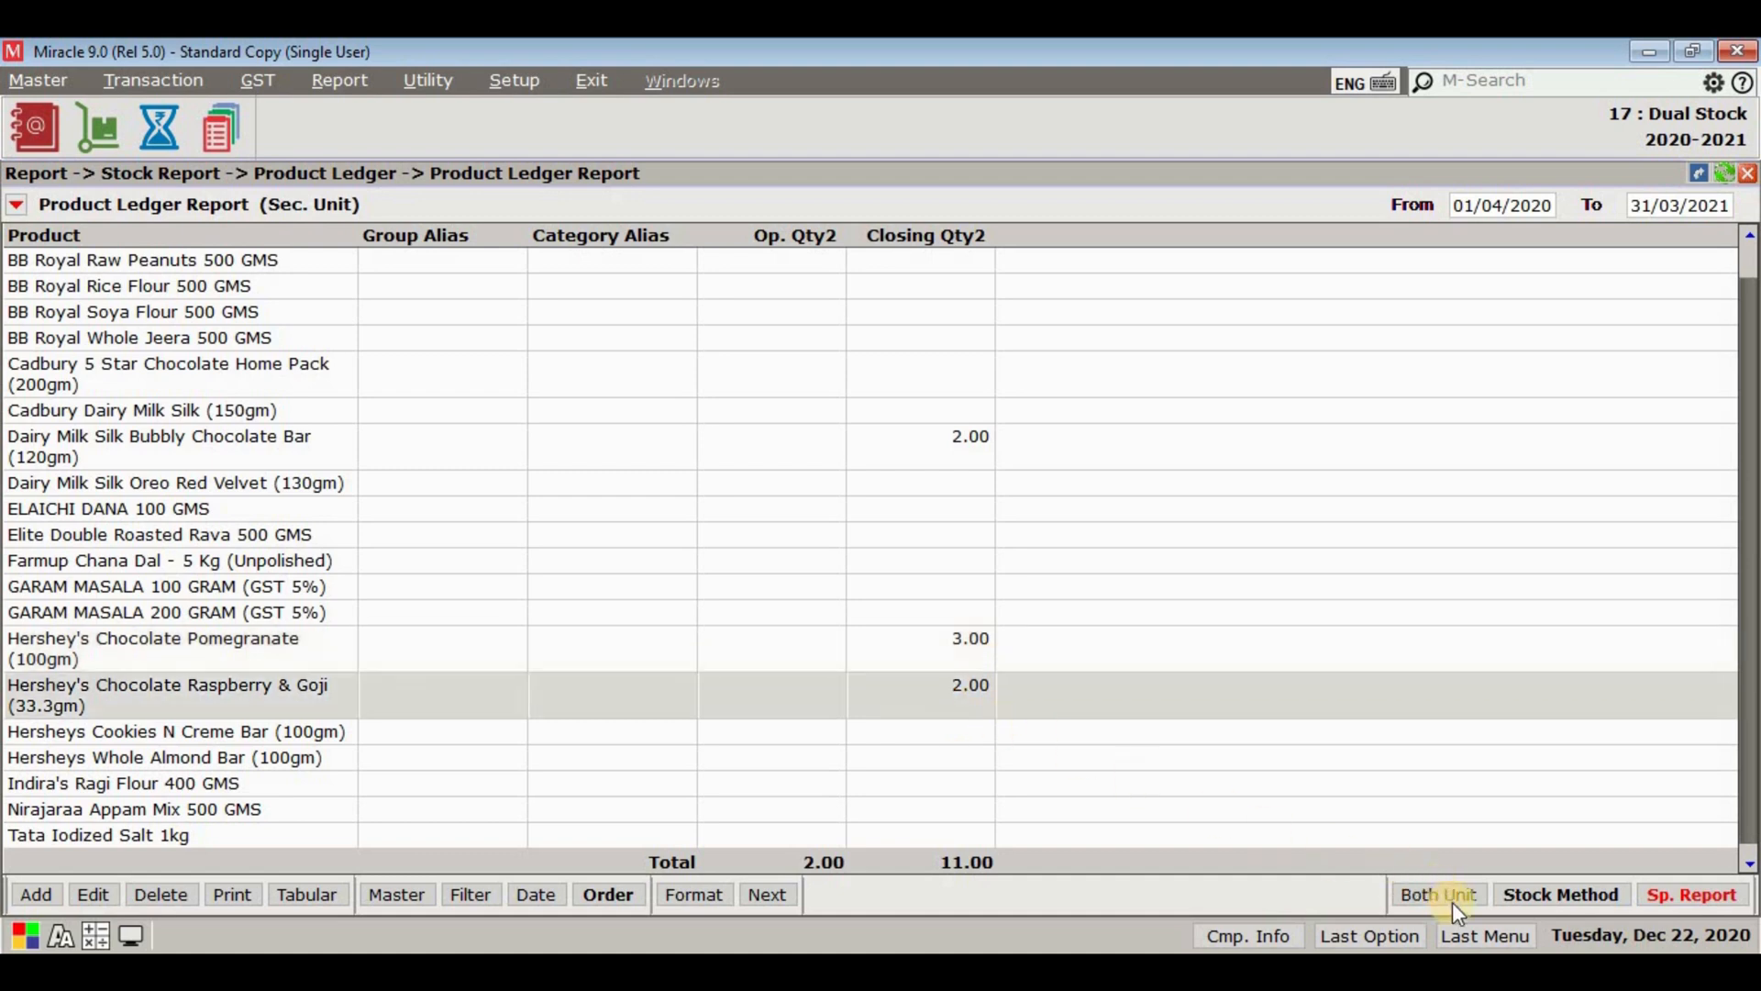
{"action": "left_click", "coordinate": [1451, 895]}
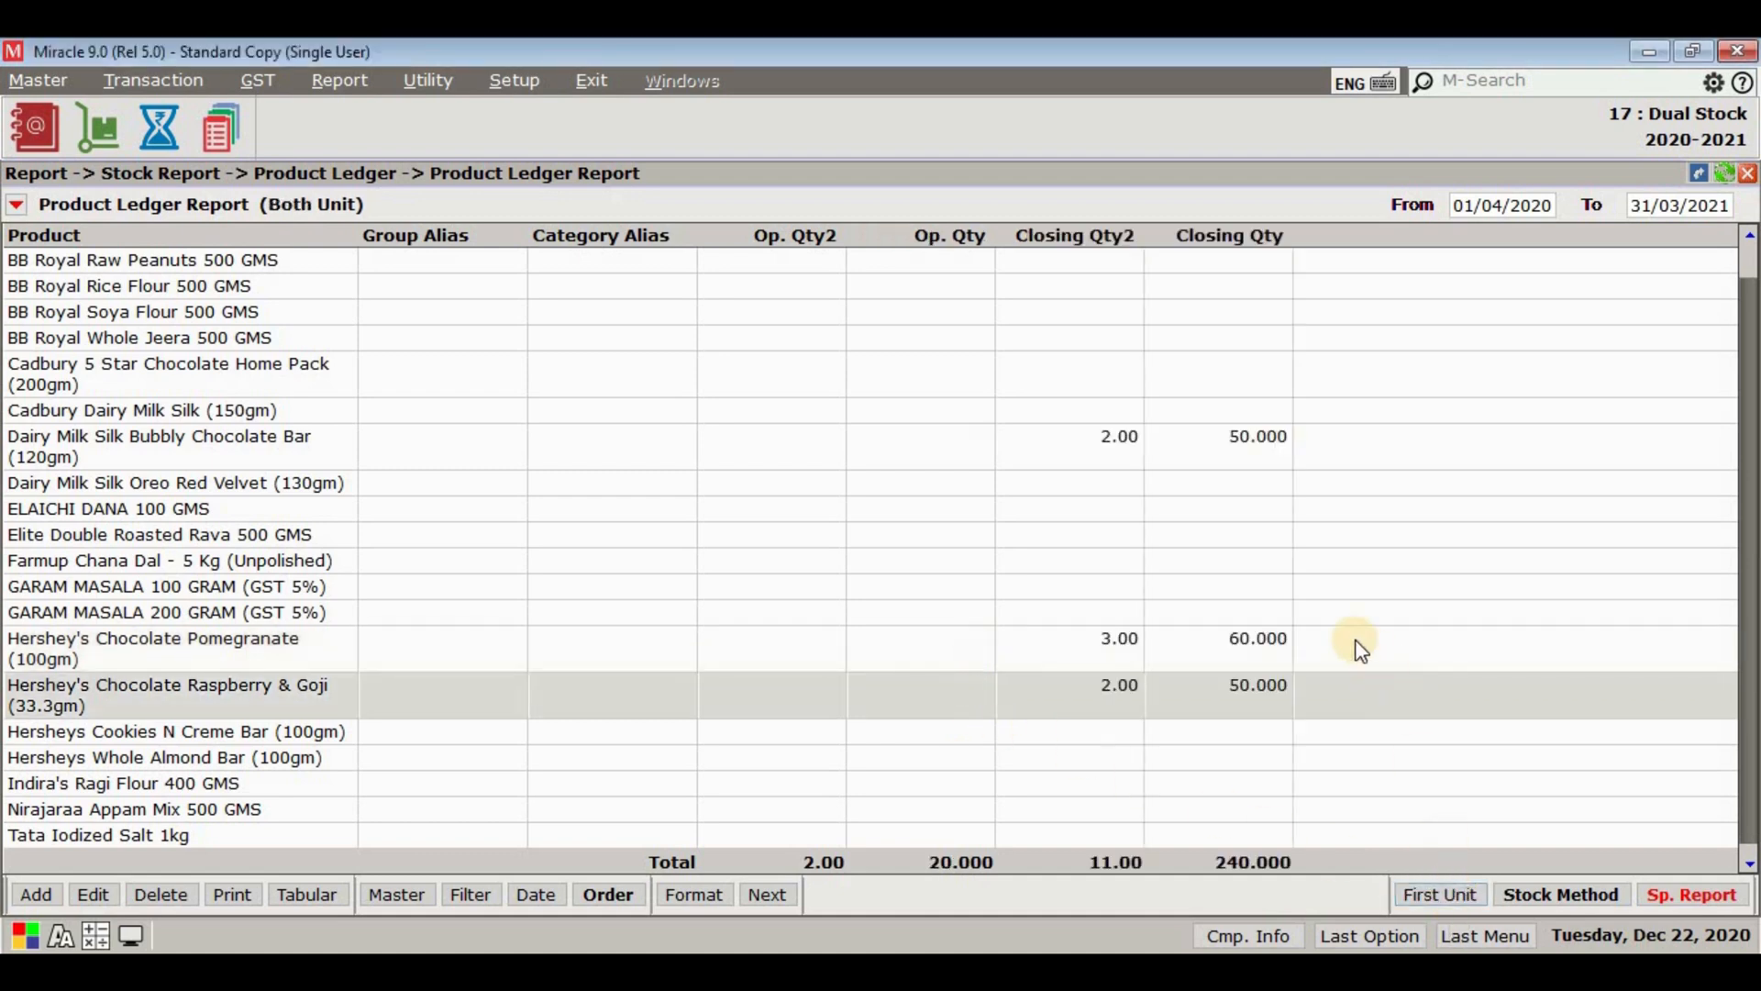
Leave the Product Ledger report and start a new sales invoice
{"action": "left_click", "coordinate": [1284, 657]}
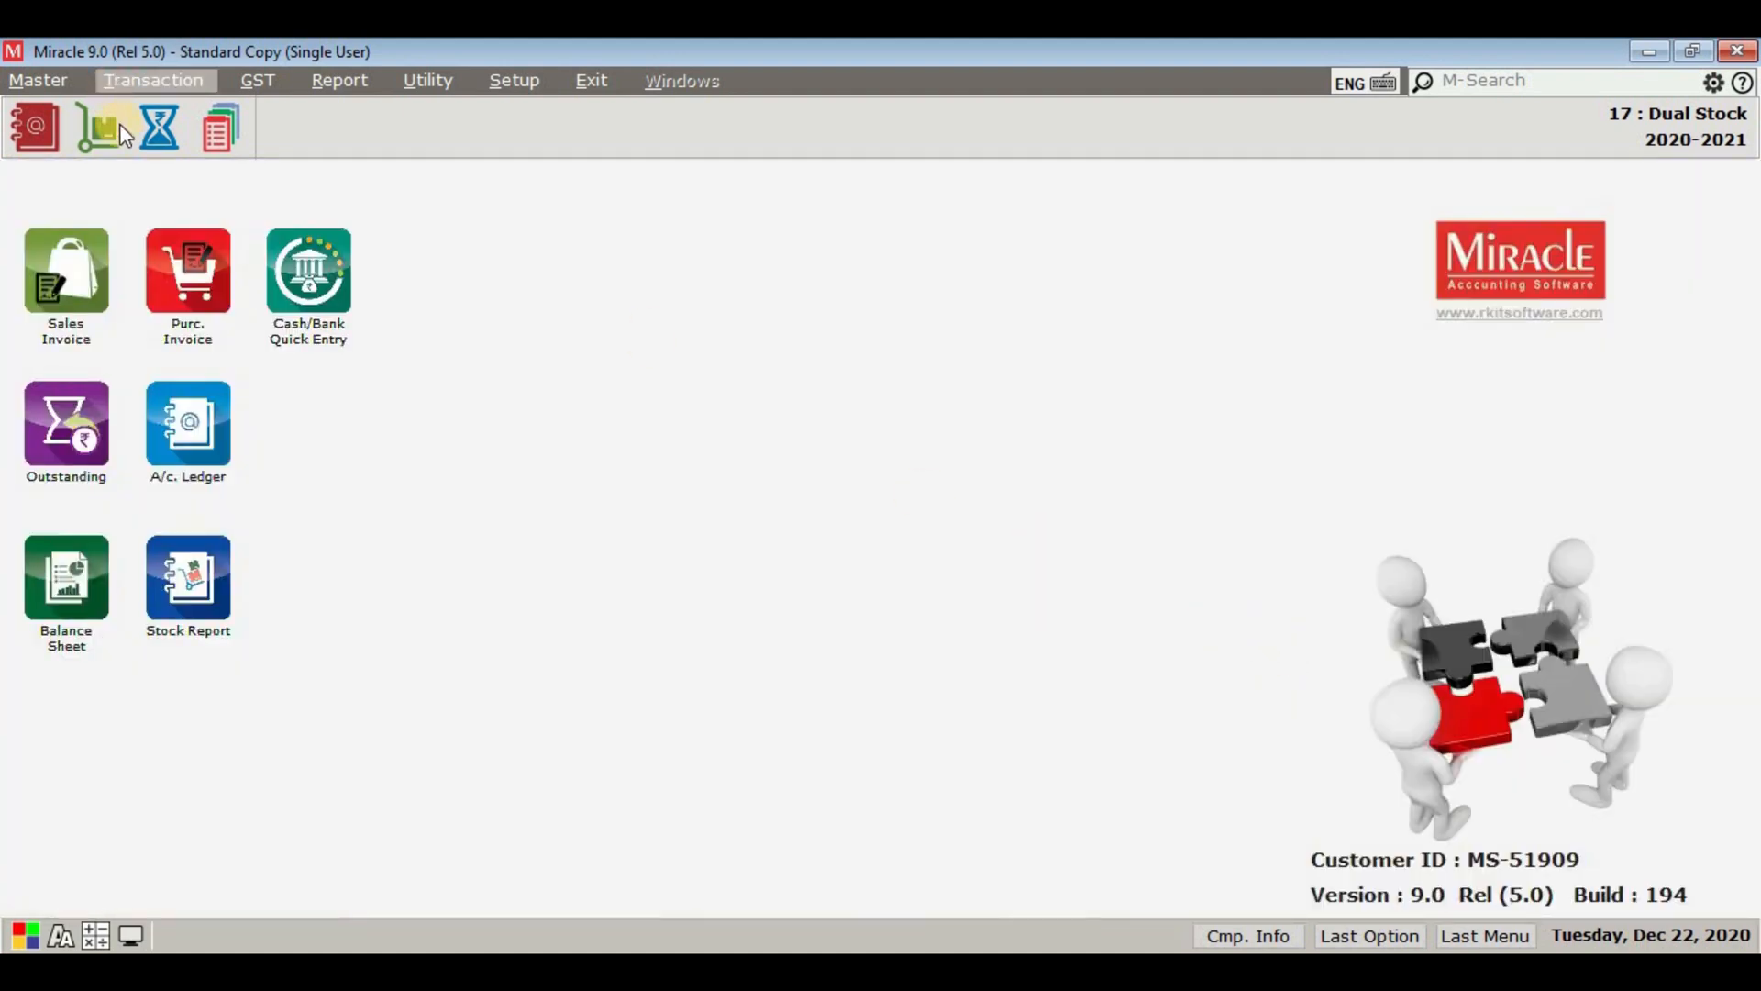
{"action": "left_click", "coordinate": [145, 85]}
{"action": "mouse_move", "coordinate": [220, 295]}
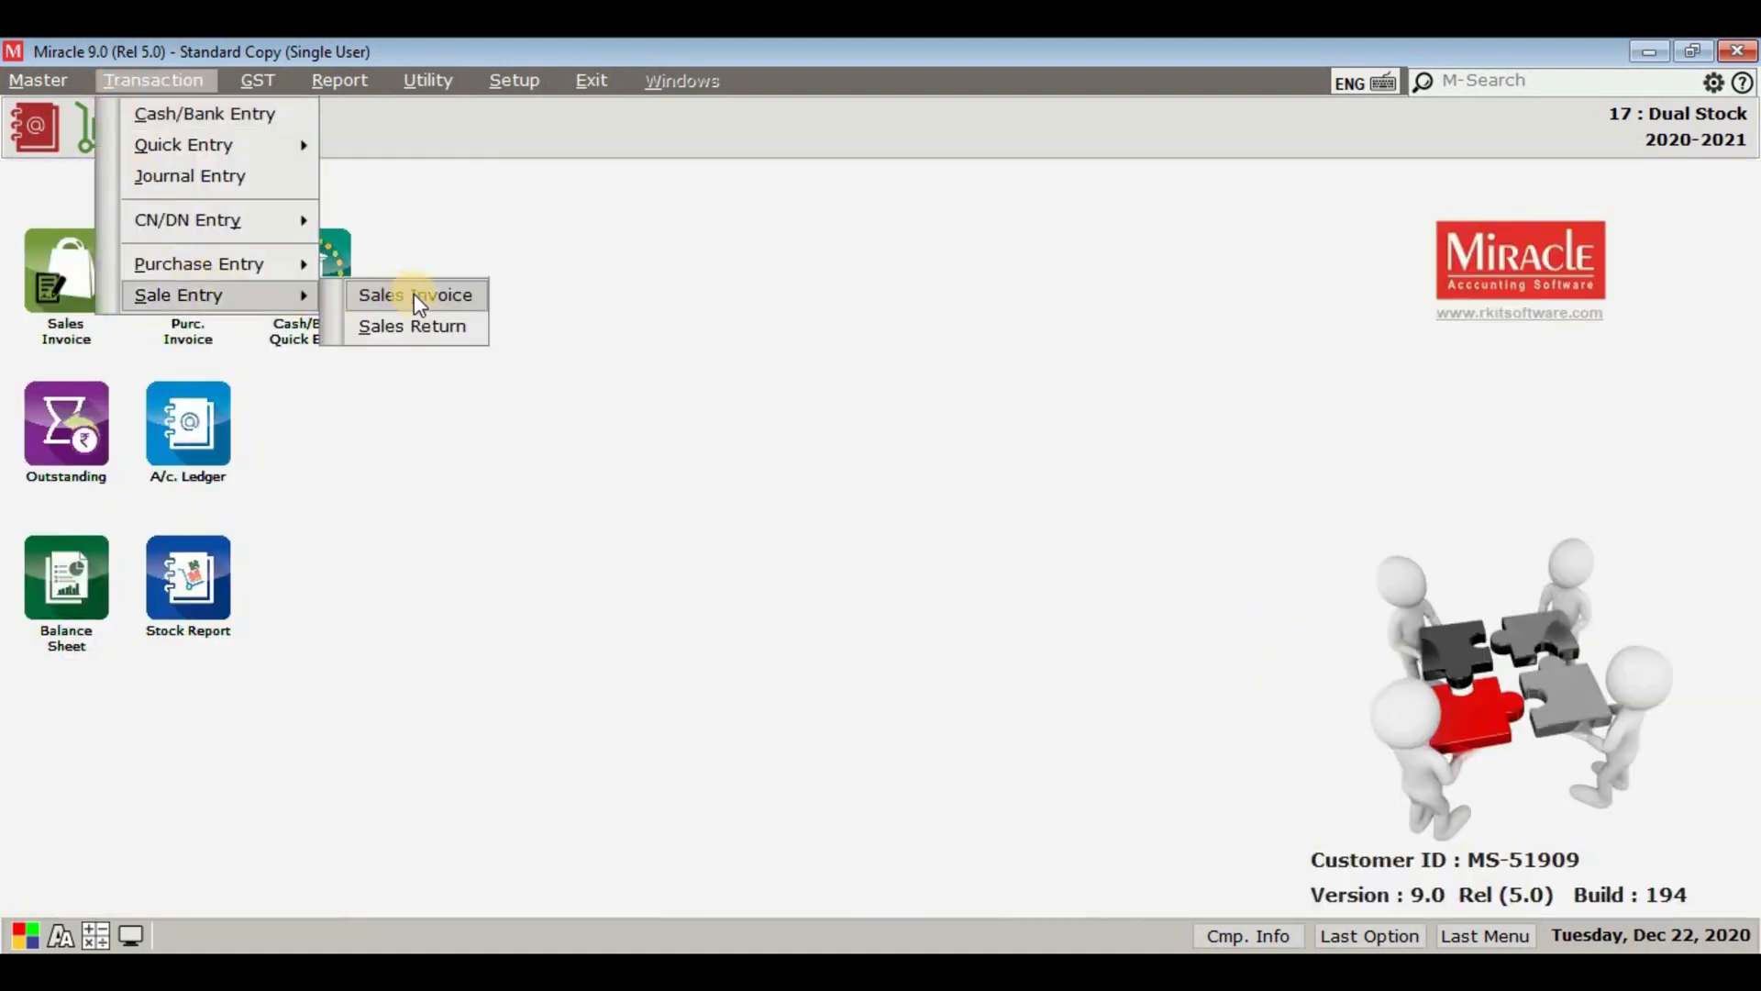
{"action": "left_click", "coordinate": [415, 293]}
{"action": "left_click", "coordinate": [53, 891]}
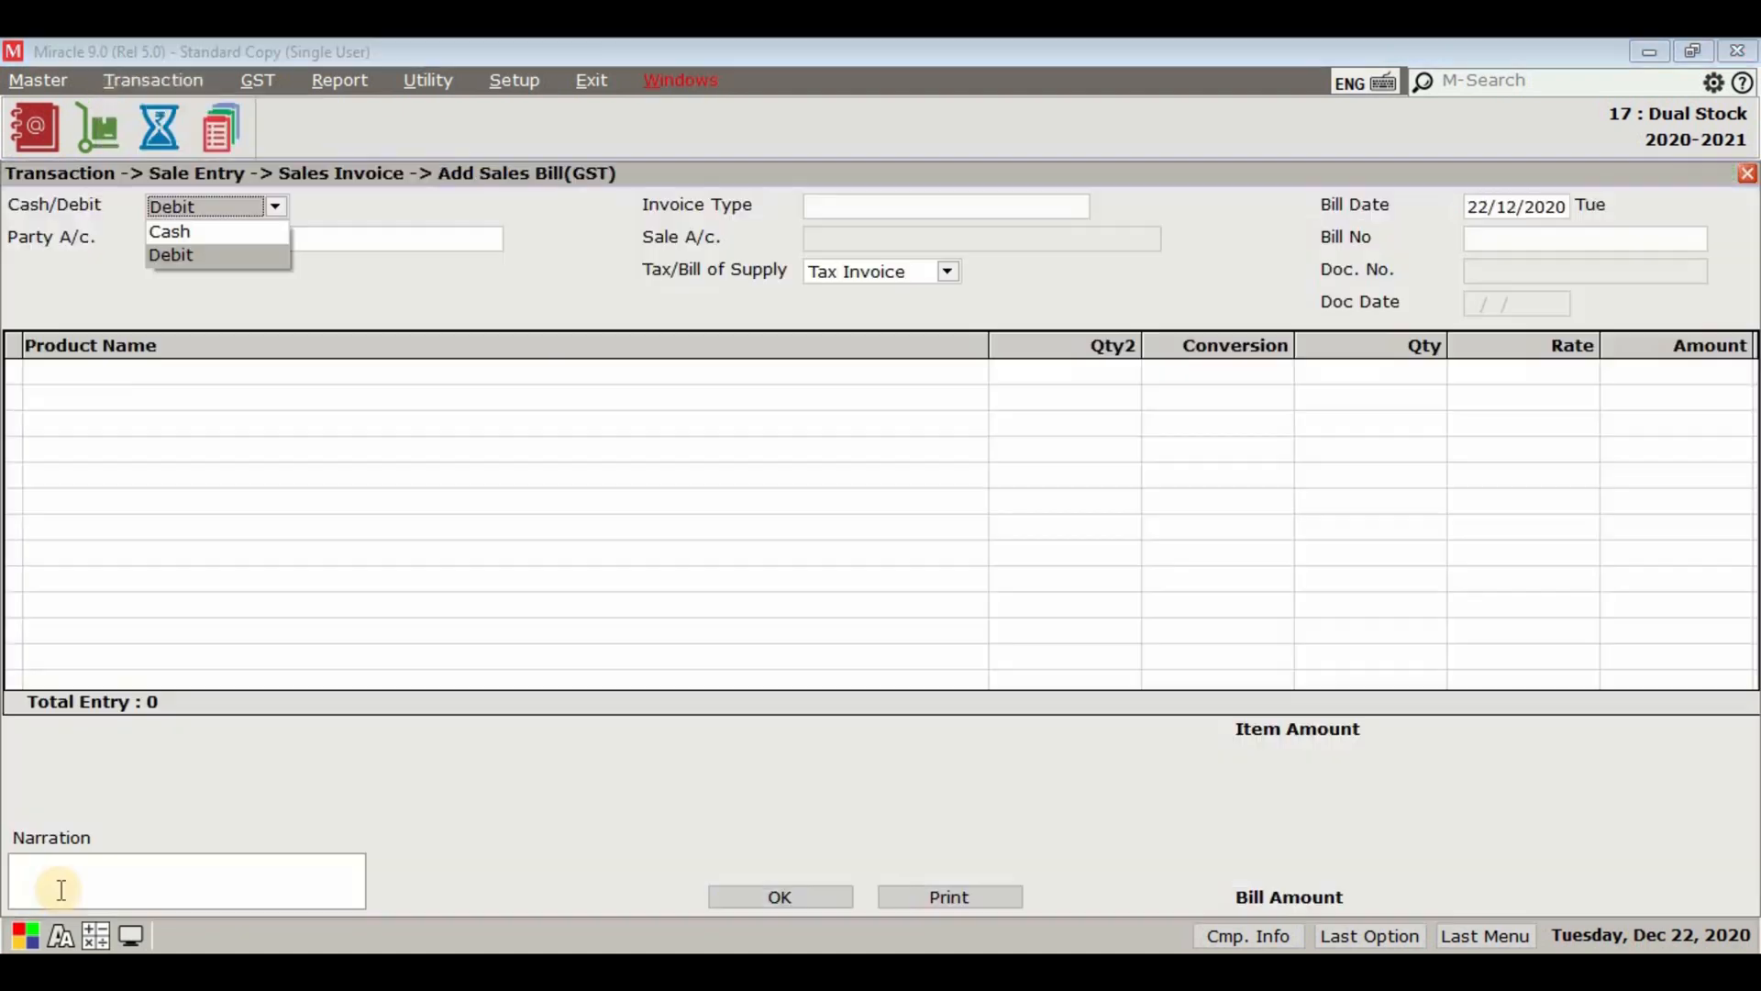
Fill in the sales bill header as Debit for party AADISH PROVISION, invoice type GST, dated 22/12/2020, bill number GT/1
{"action": "key", "text": "Return"}
{"action": "key", "text": "Down"}
{"action": "key", "text": "Return"}
{"action": "key", "text": "Return"}
{"action": "key", "text": "Return"}
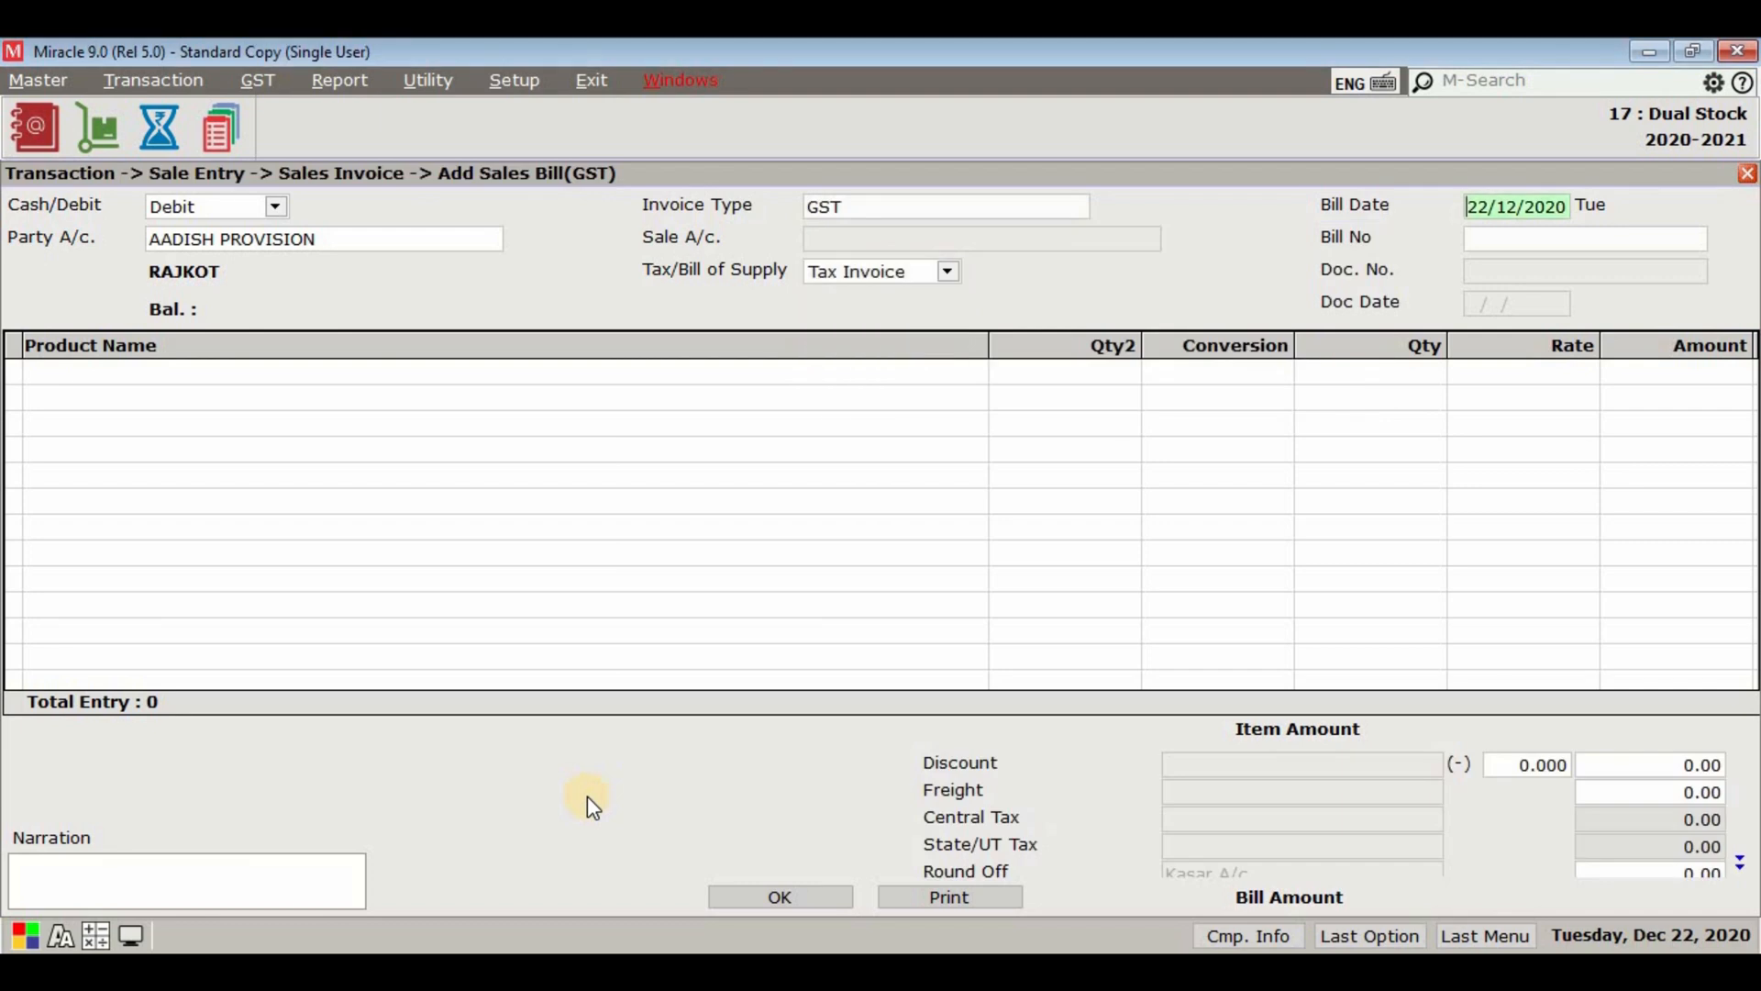
{"action": "key", "text": "Return"}
{"action": "key", "text": "Return"}
Add Amul Sugar Free Dark Chocolate (150gm) to the sales bill with Qty2 of 1 and accept its item amount details
{"action": "key", "text": "Down"}
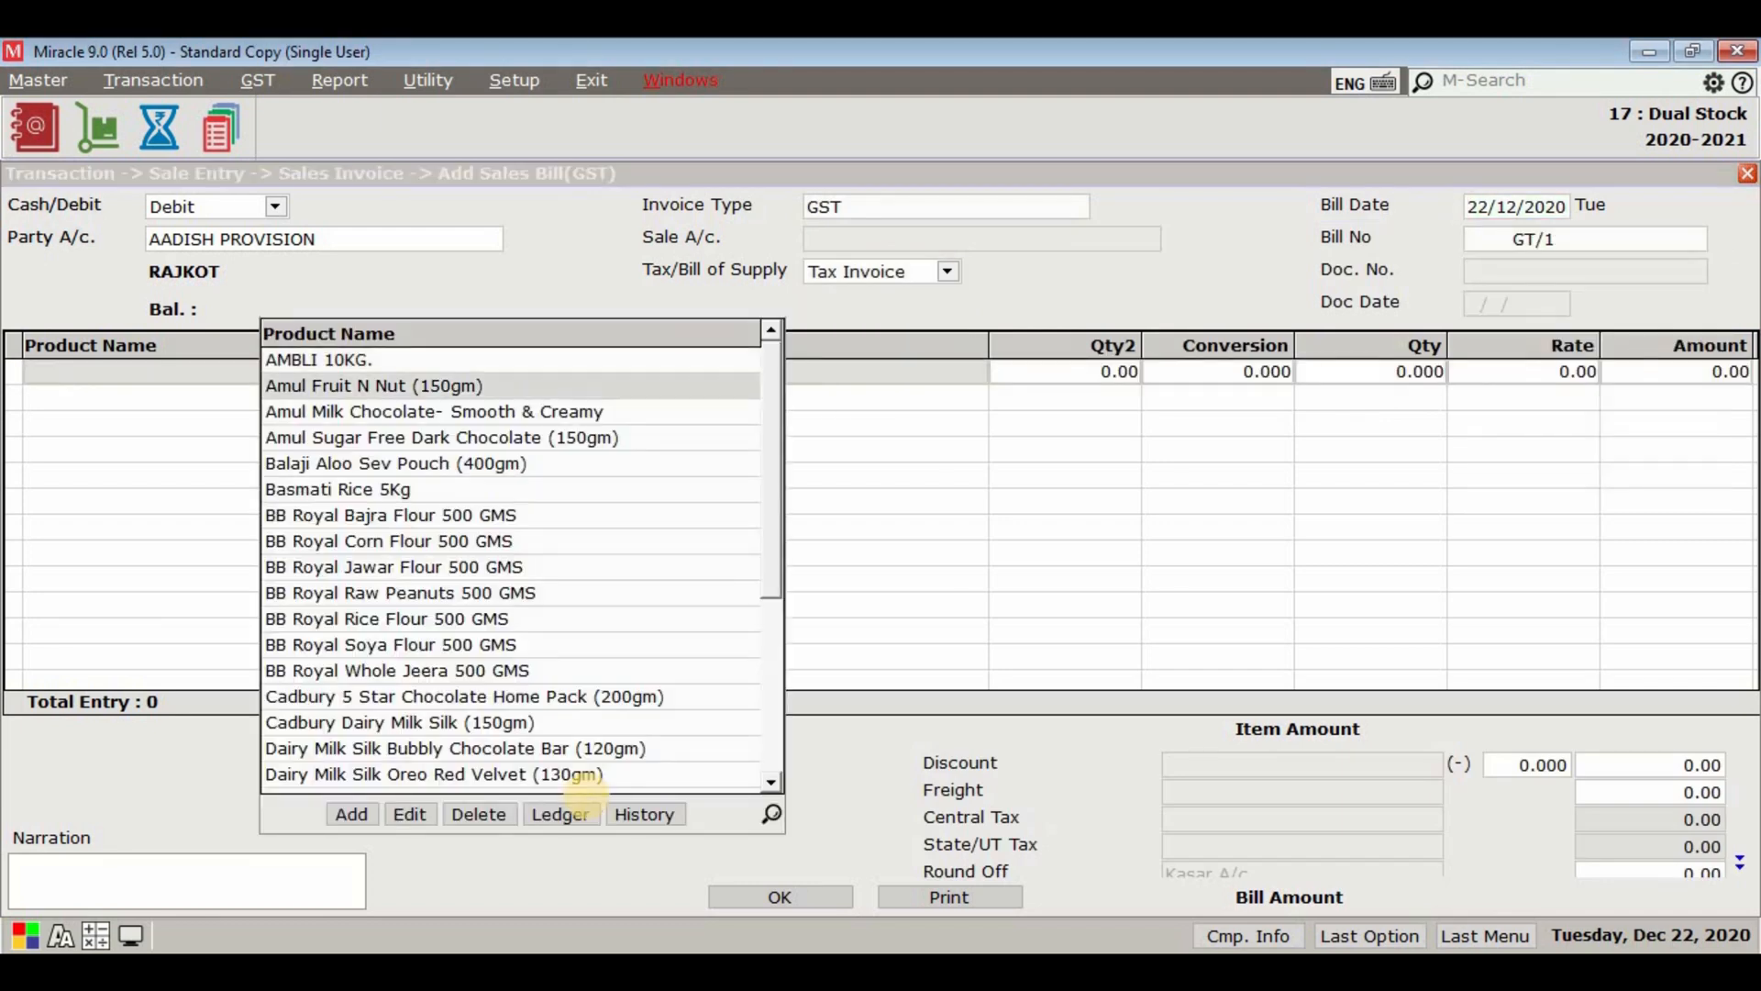
{"action": "double_click", "coordinate": [394, 438]}
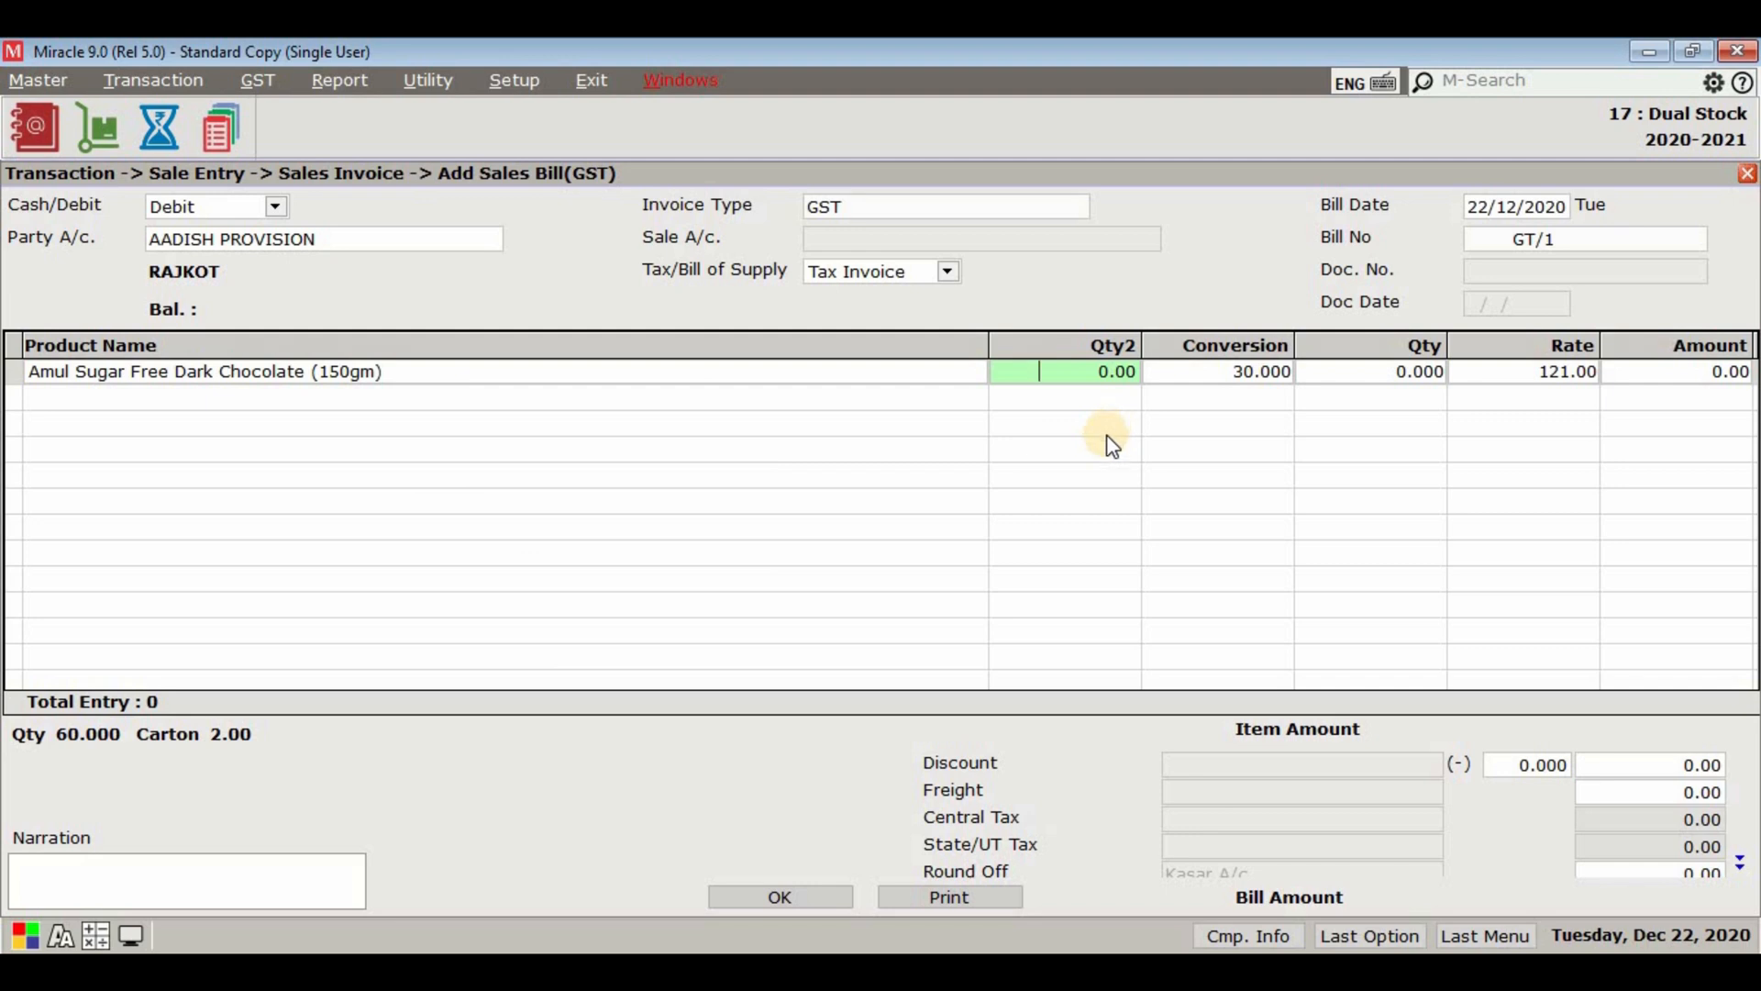
{"action": "type", "text": "1"}
{"action": "key", "text": "Return"}
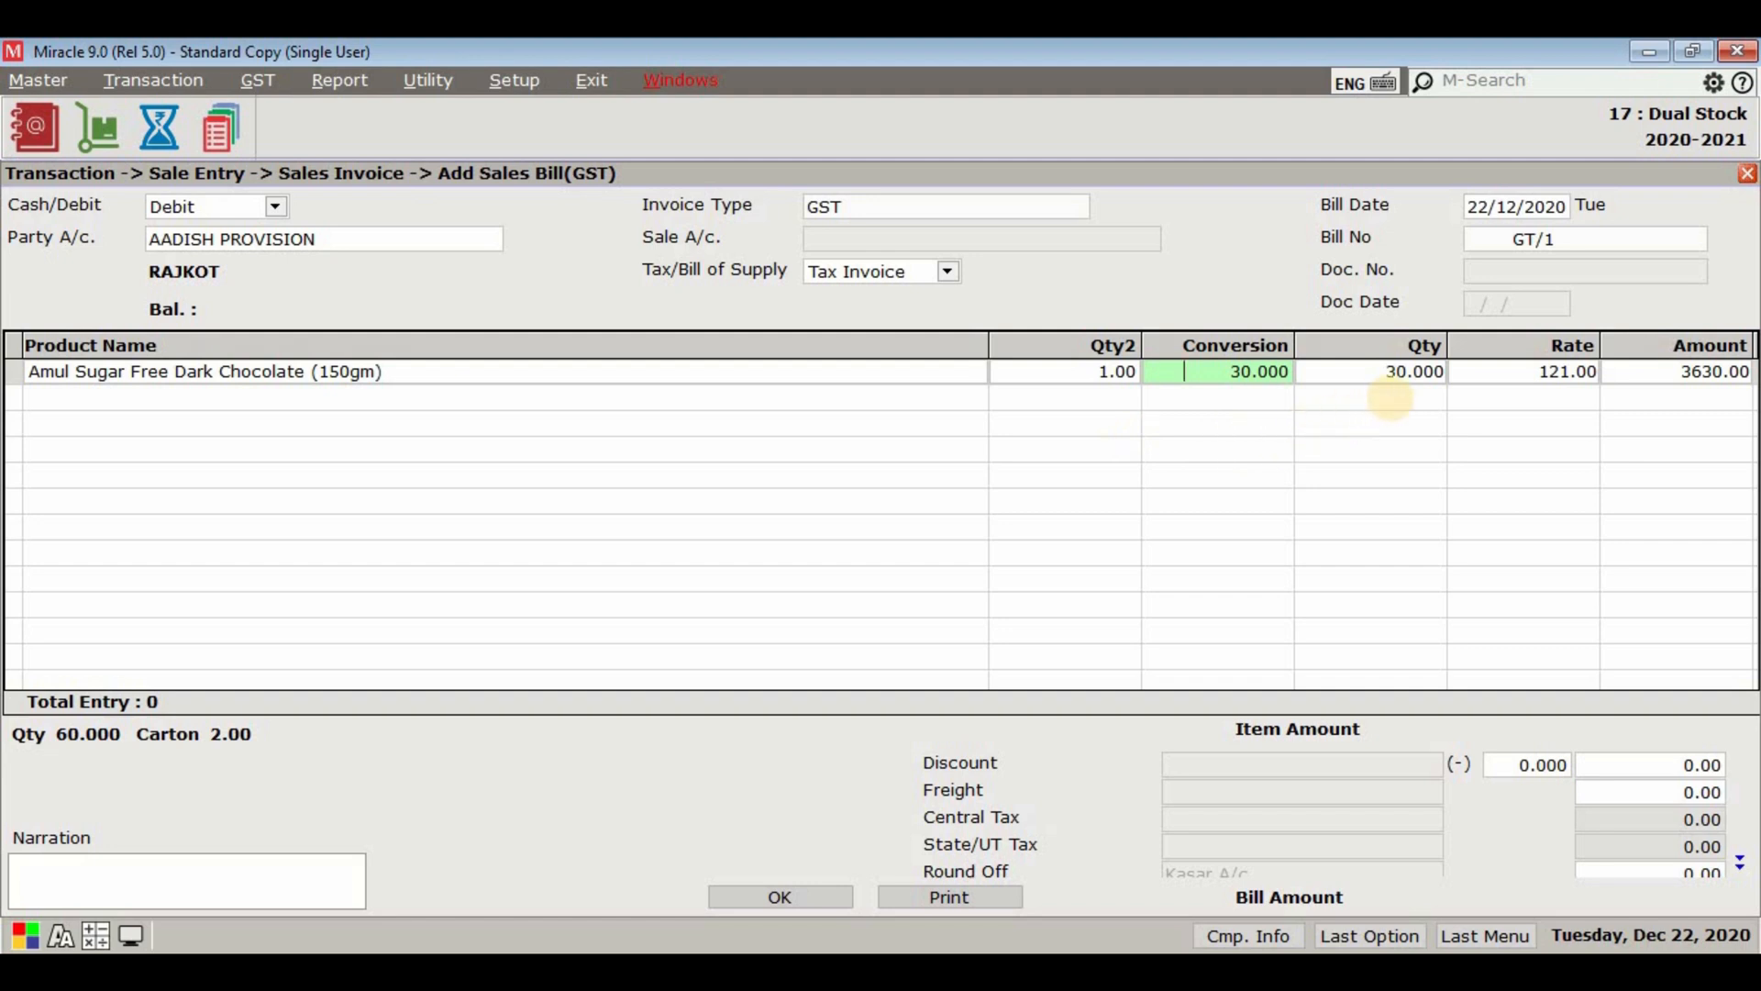
{"action": "key", "text": "Return"}
{"action": "key", "text": "Return"}
{"action": "key", "text": "Return"}
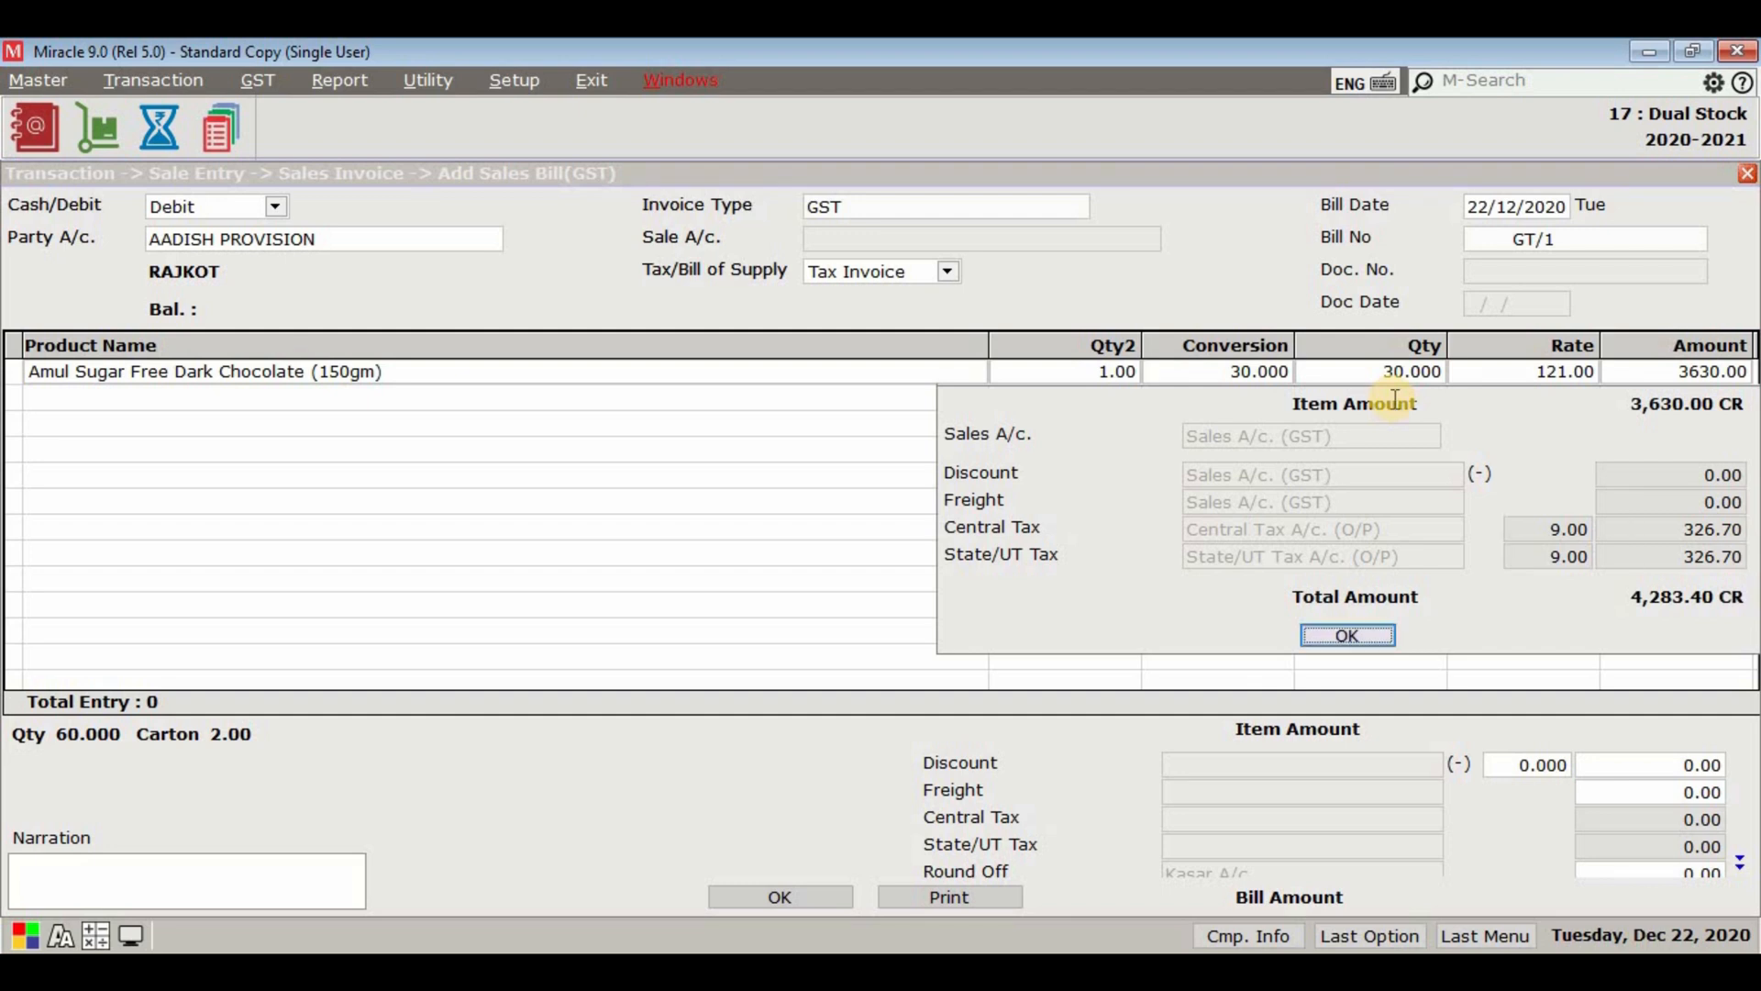
{"action": "key", "text": "Return"}
Save the sales bill and close the sales voucher list
{"action": "left_click", "coordinate": [786, 897]}
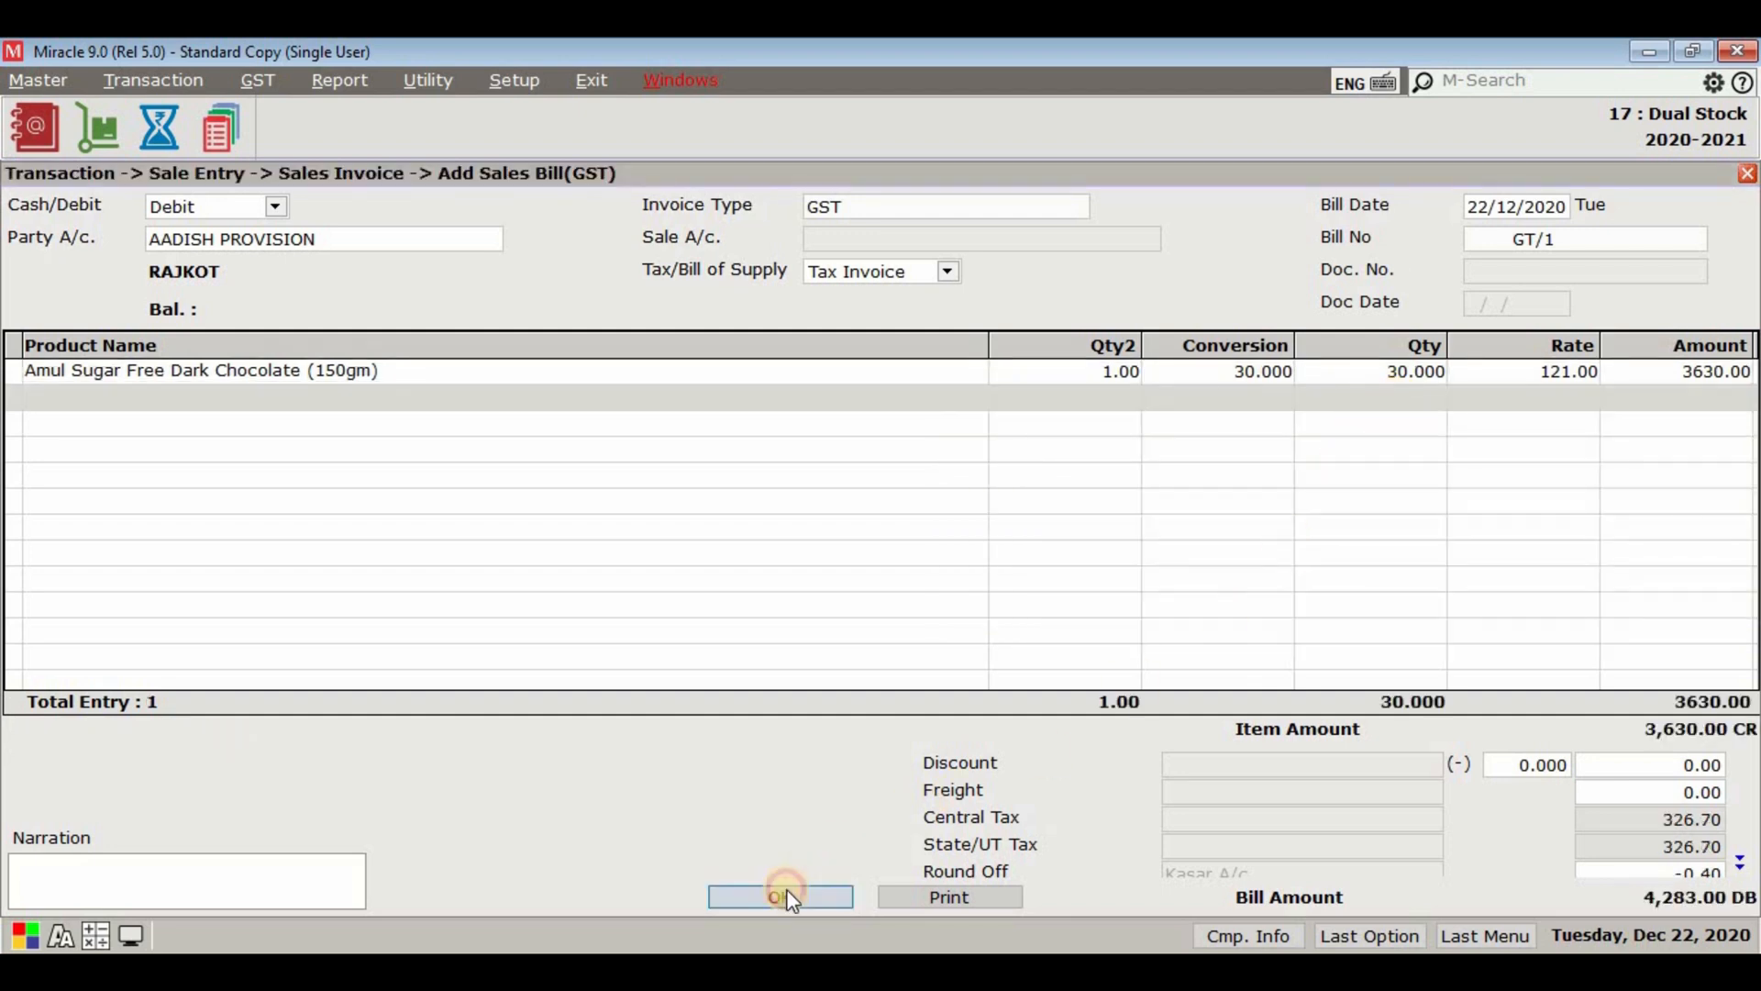
{"action": "key", "text": "Escape"}
{"action": "key", "text": "Return"}
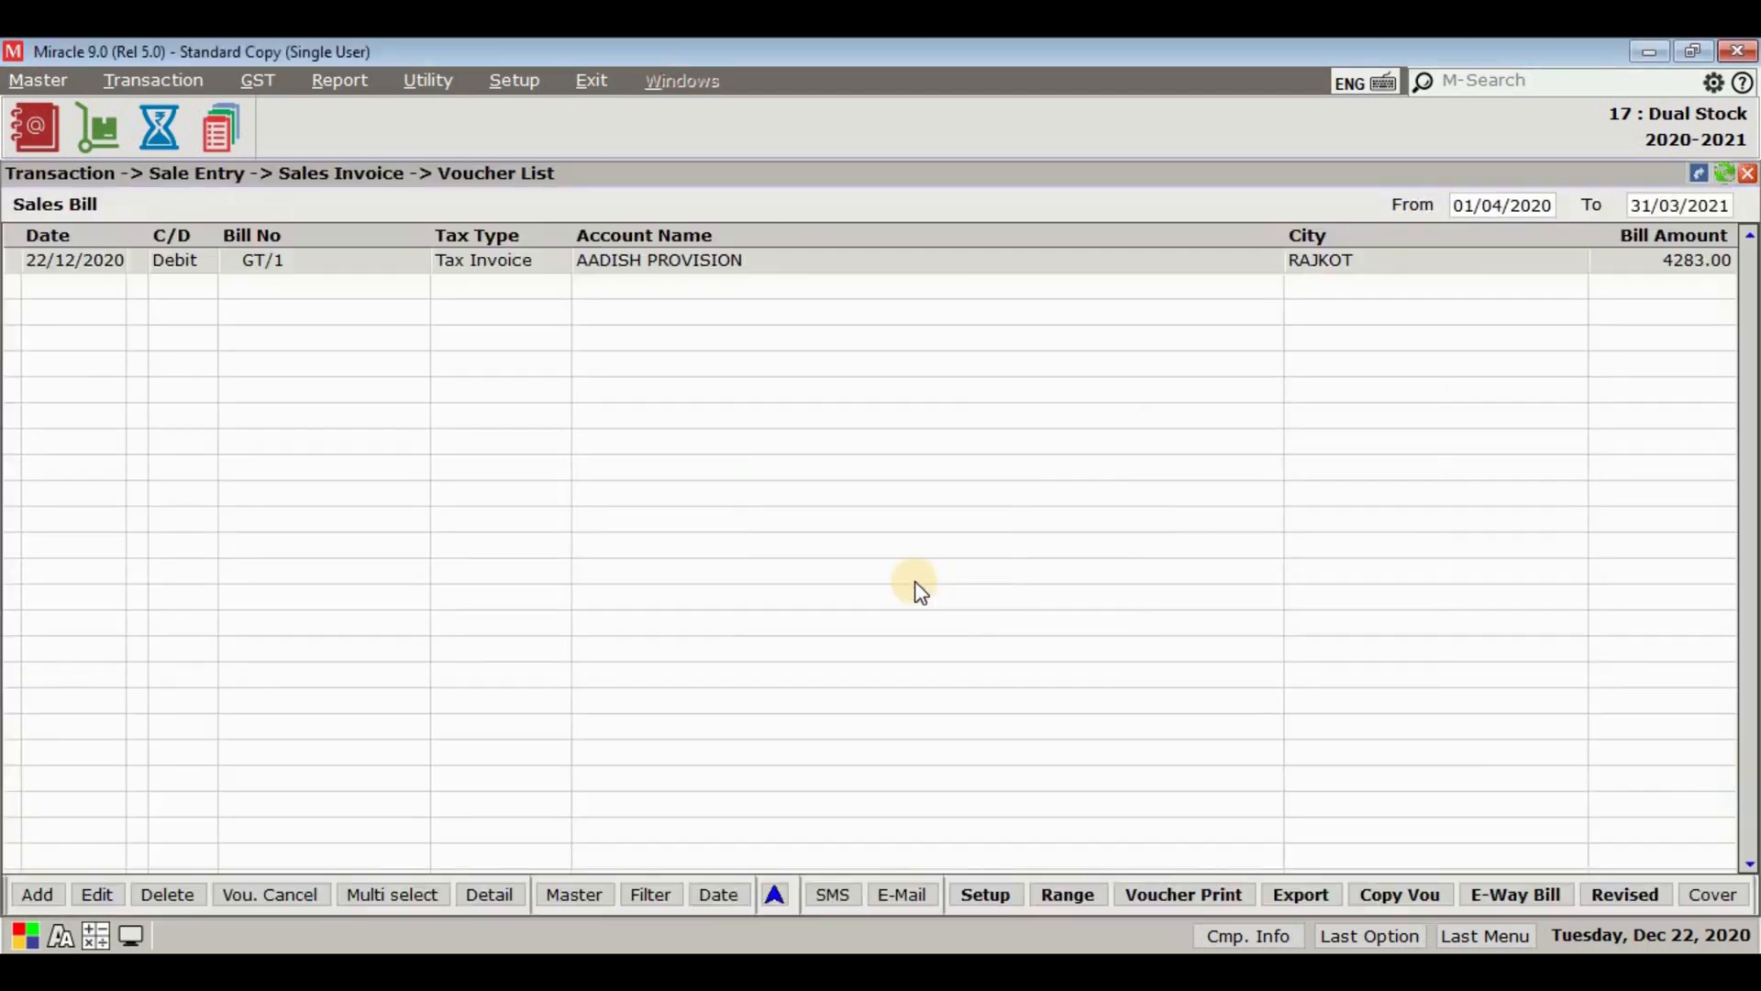
{"action": "key", "text": "Escape"}
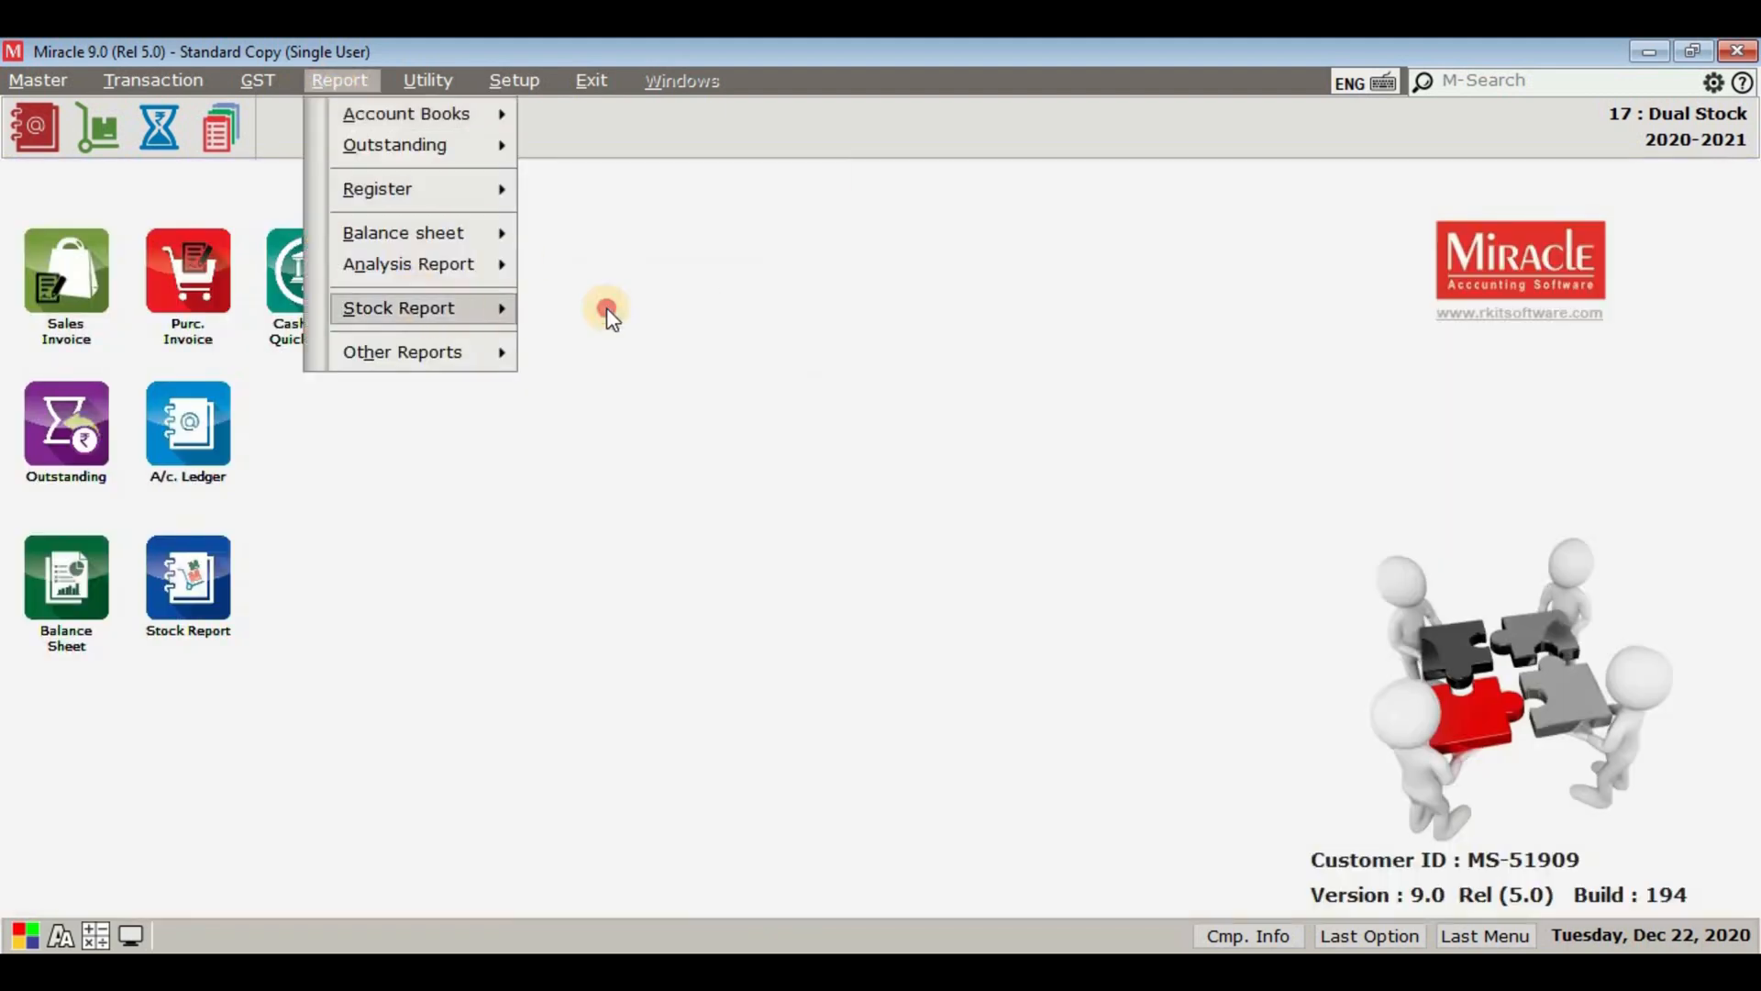
Open the Product Ledger stock report and examine Amul Sugar Free Dark Chocolate's receipt, issue and closing quantities in both units
{"action": "left_click", "coordinate": [608, 306]}
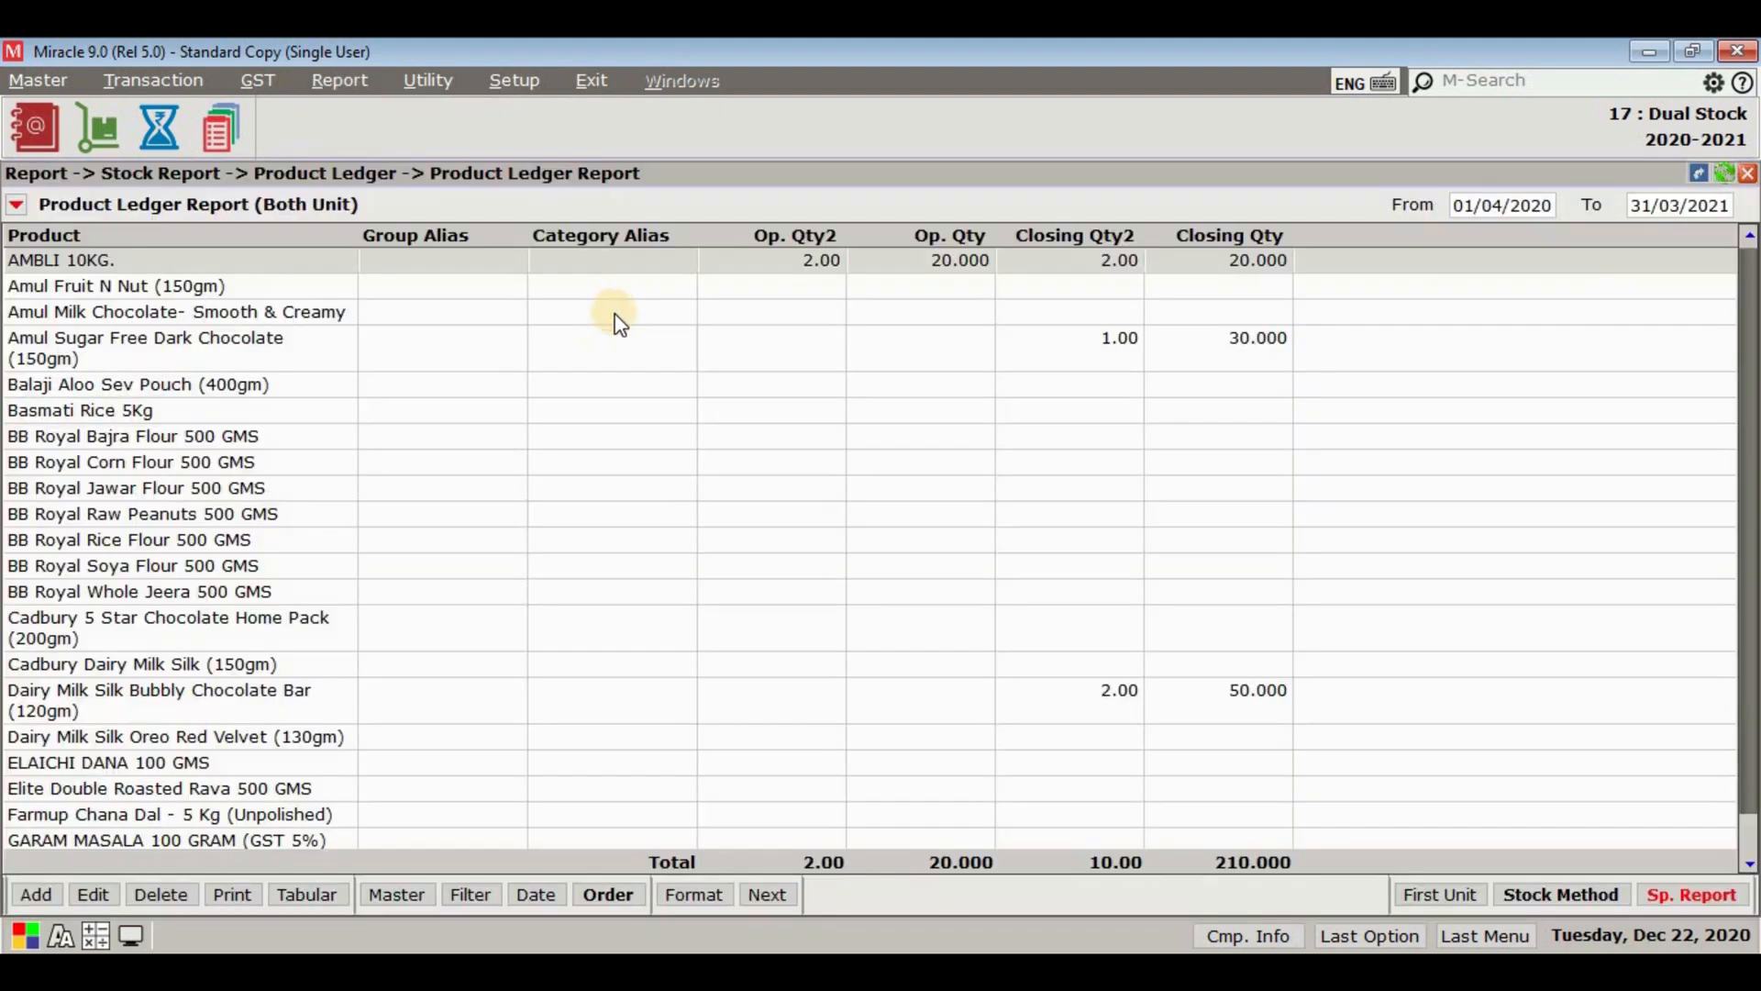
{"action": "double_click", "coordinate": [1055, 346]}
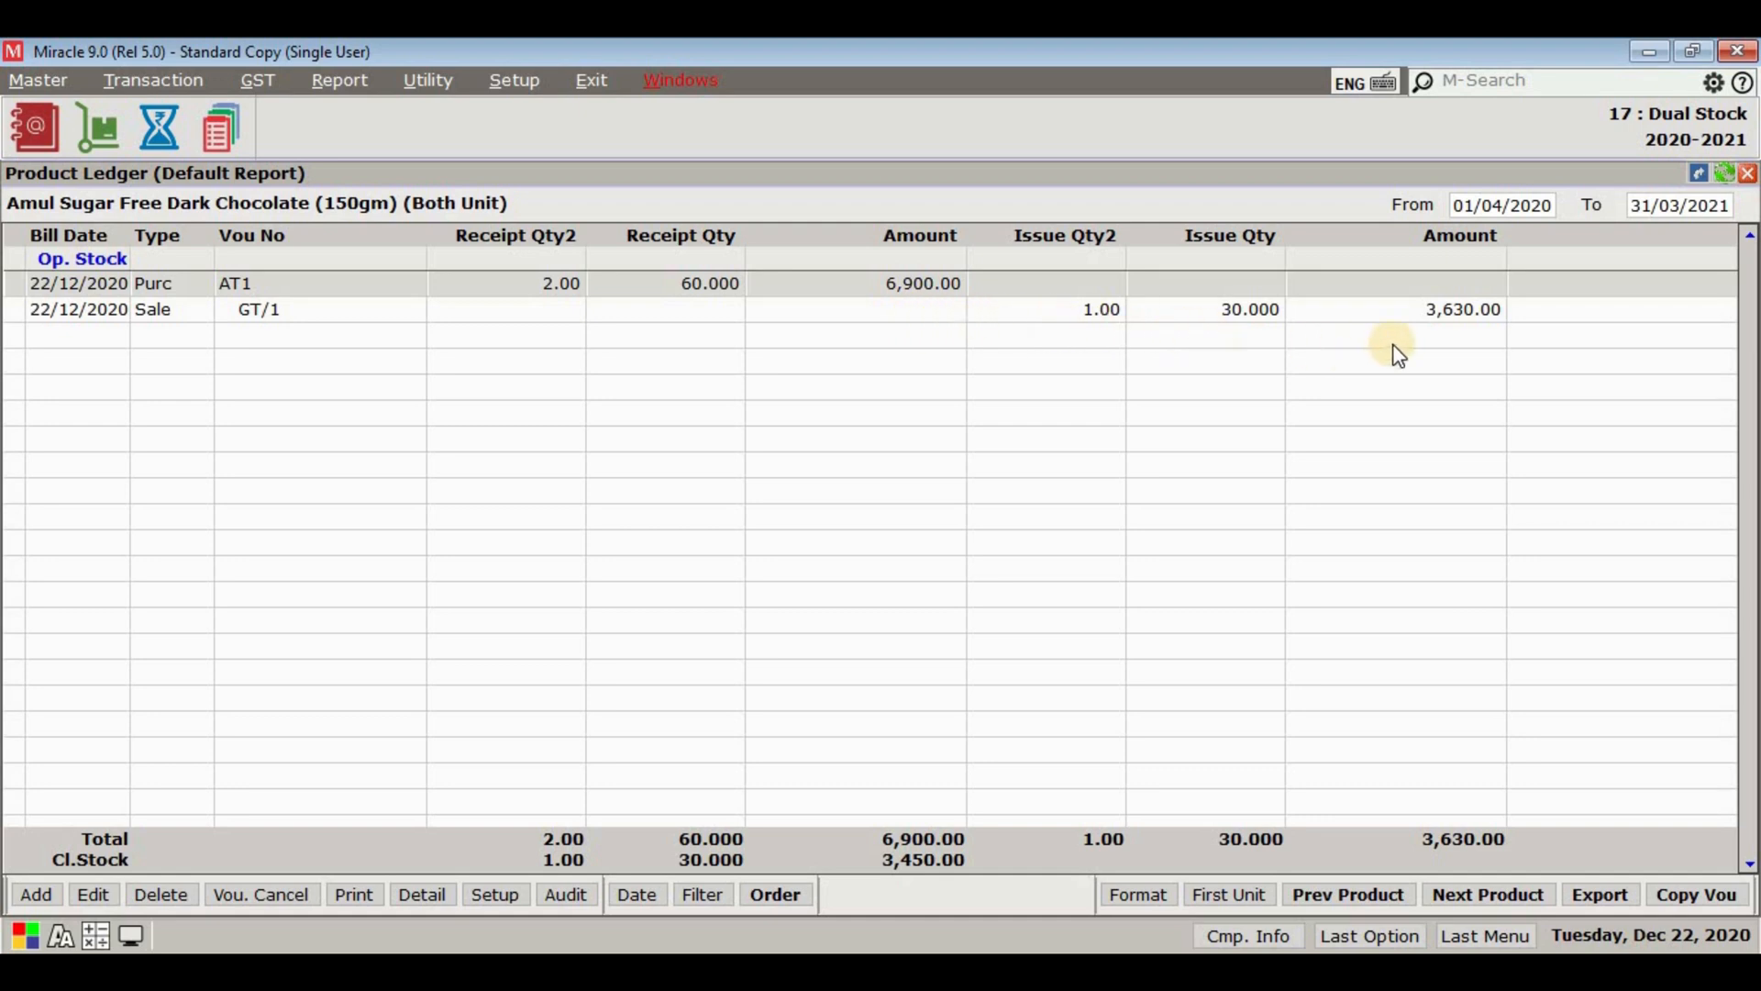
{"action": "key", "text": "Escape"}
{"action": "key", "text": "Escape"}
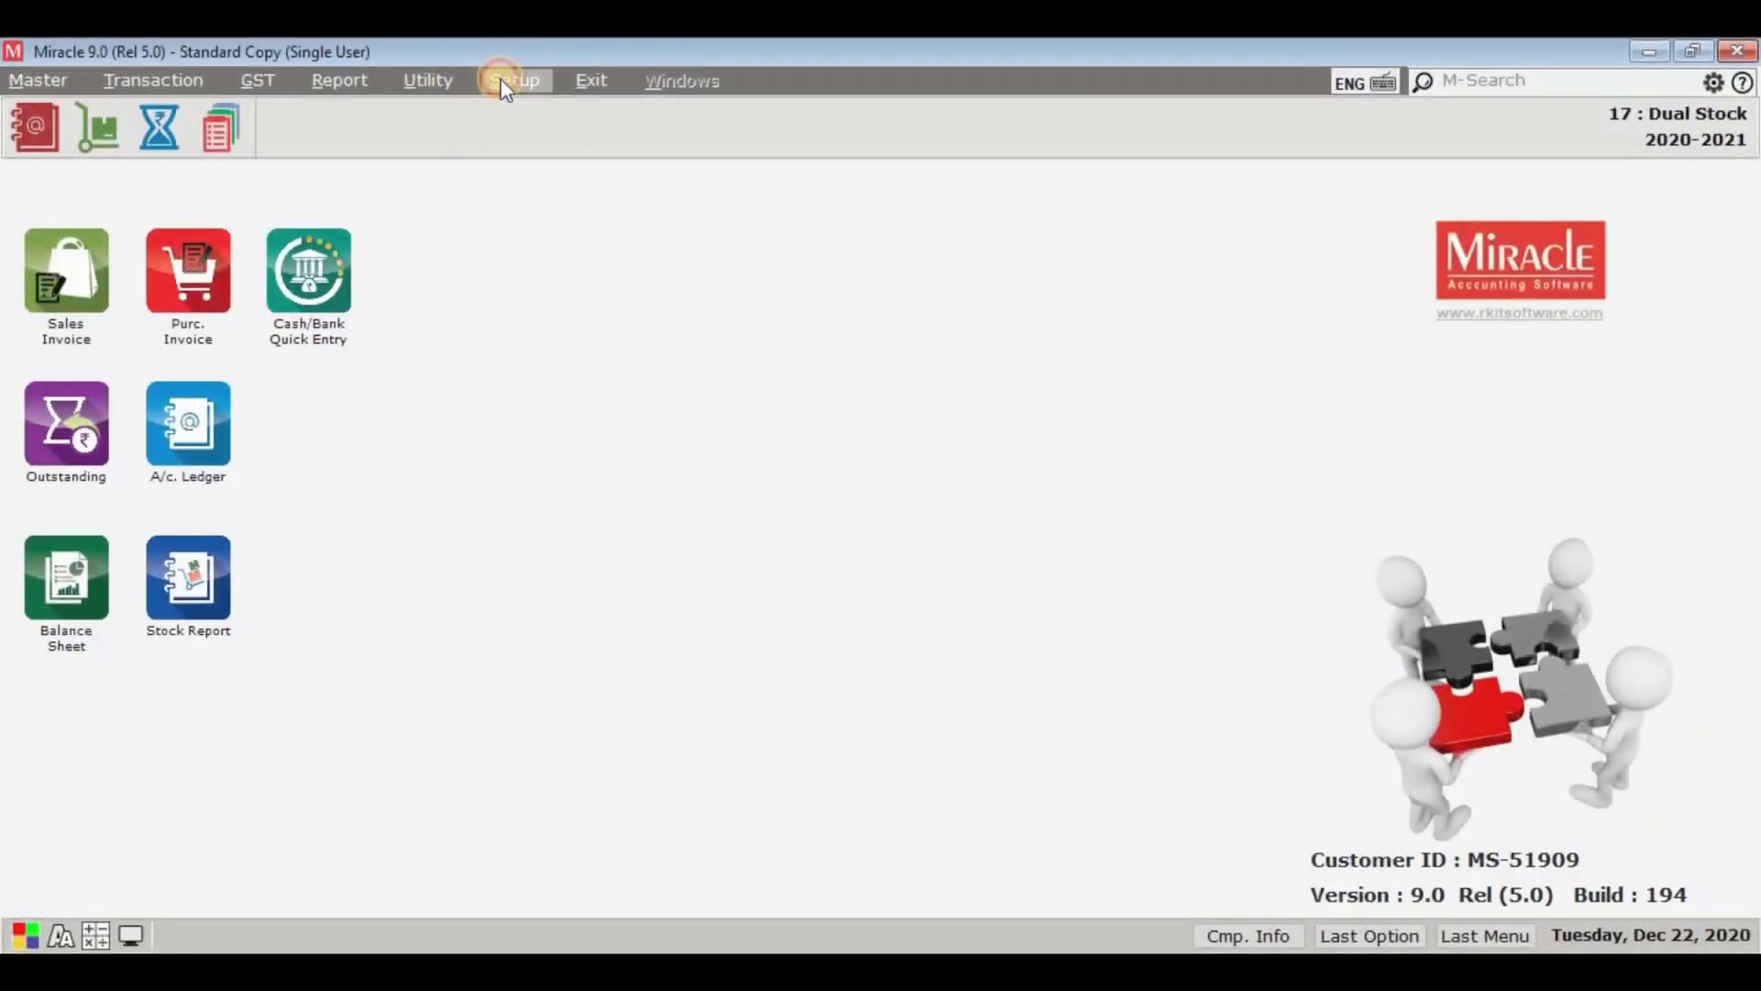
Set the stock report's first unit name to PACKS in the company's report setup
{"action": "left_click", "coordinate": [499, 79]}
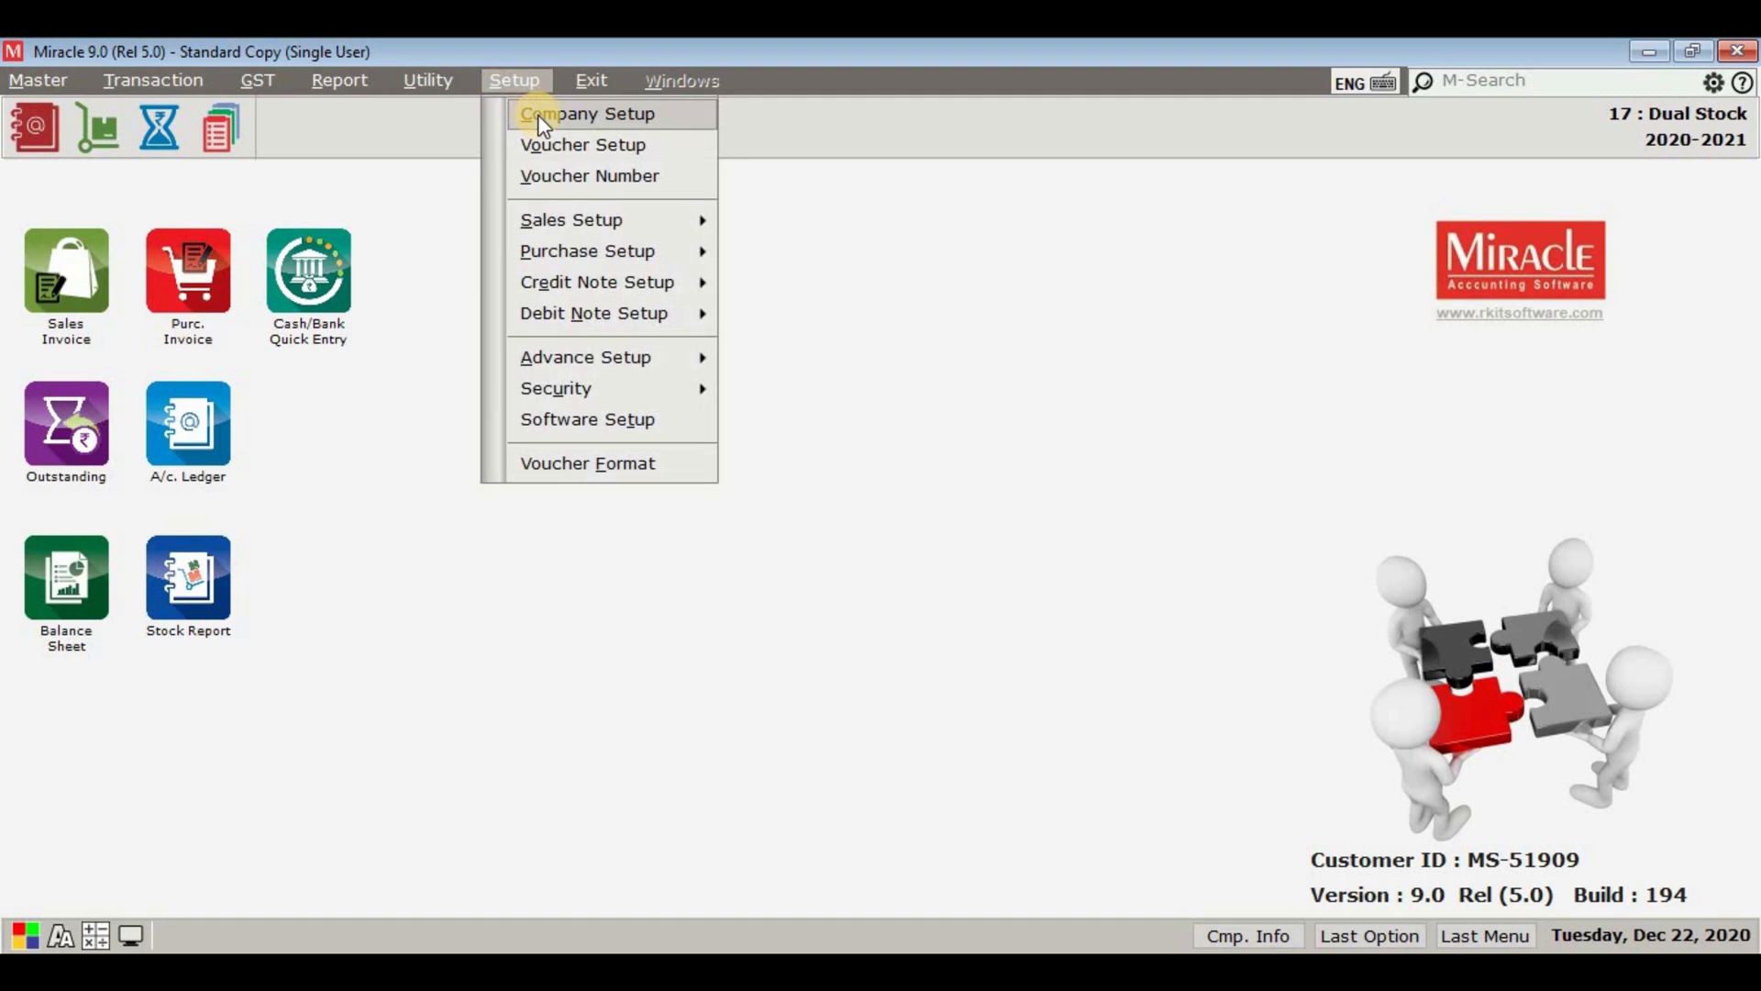
{"action": "left_click", "coordinate": [543, 119]}
{"action": "left_click", "coordinate": [492, 442]}
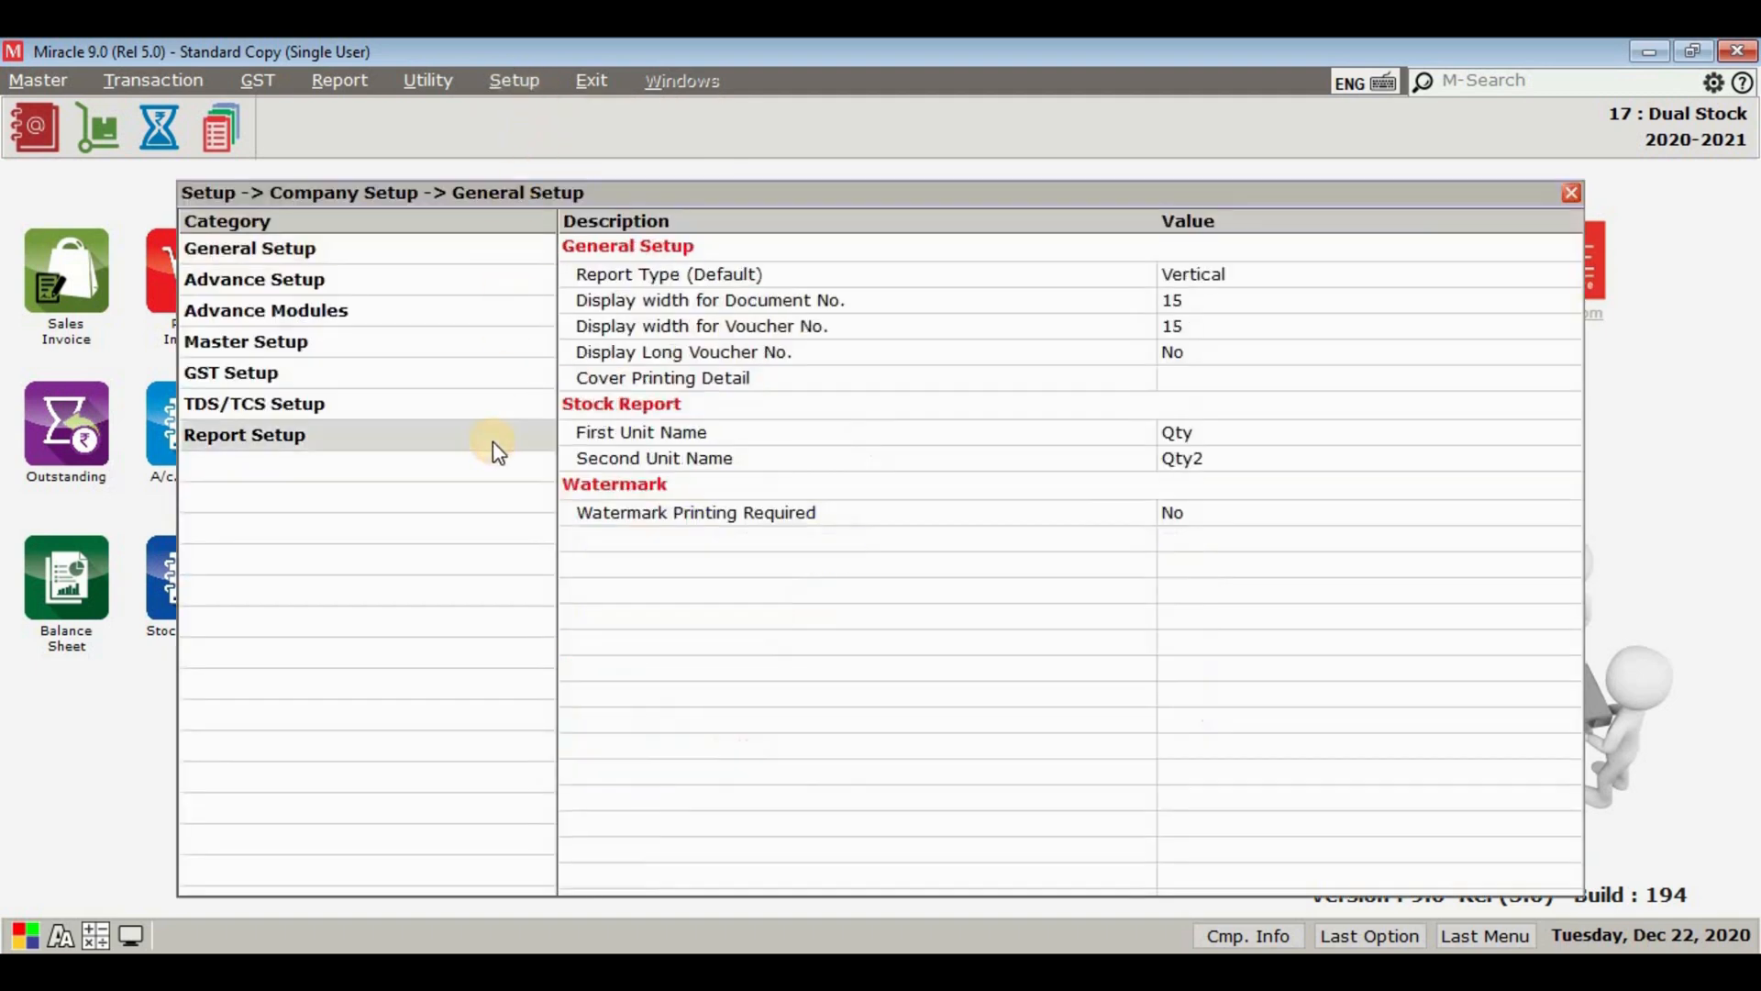
{"action": "double_click", "coordinate": [1193, 435]}
{"action": "key", "text": "BackSpace"}
{"action": "key", "text": "BackSpace"}
{"action": "key", "text": "BackSpace"}
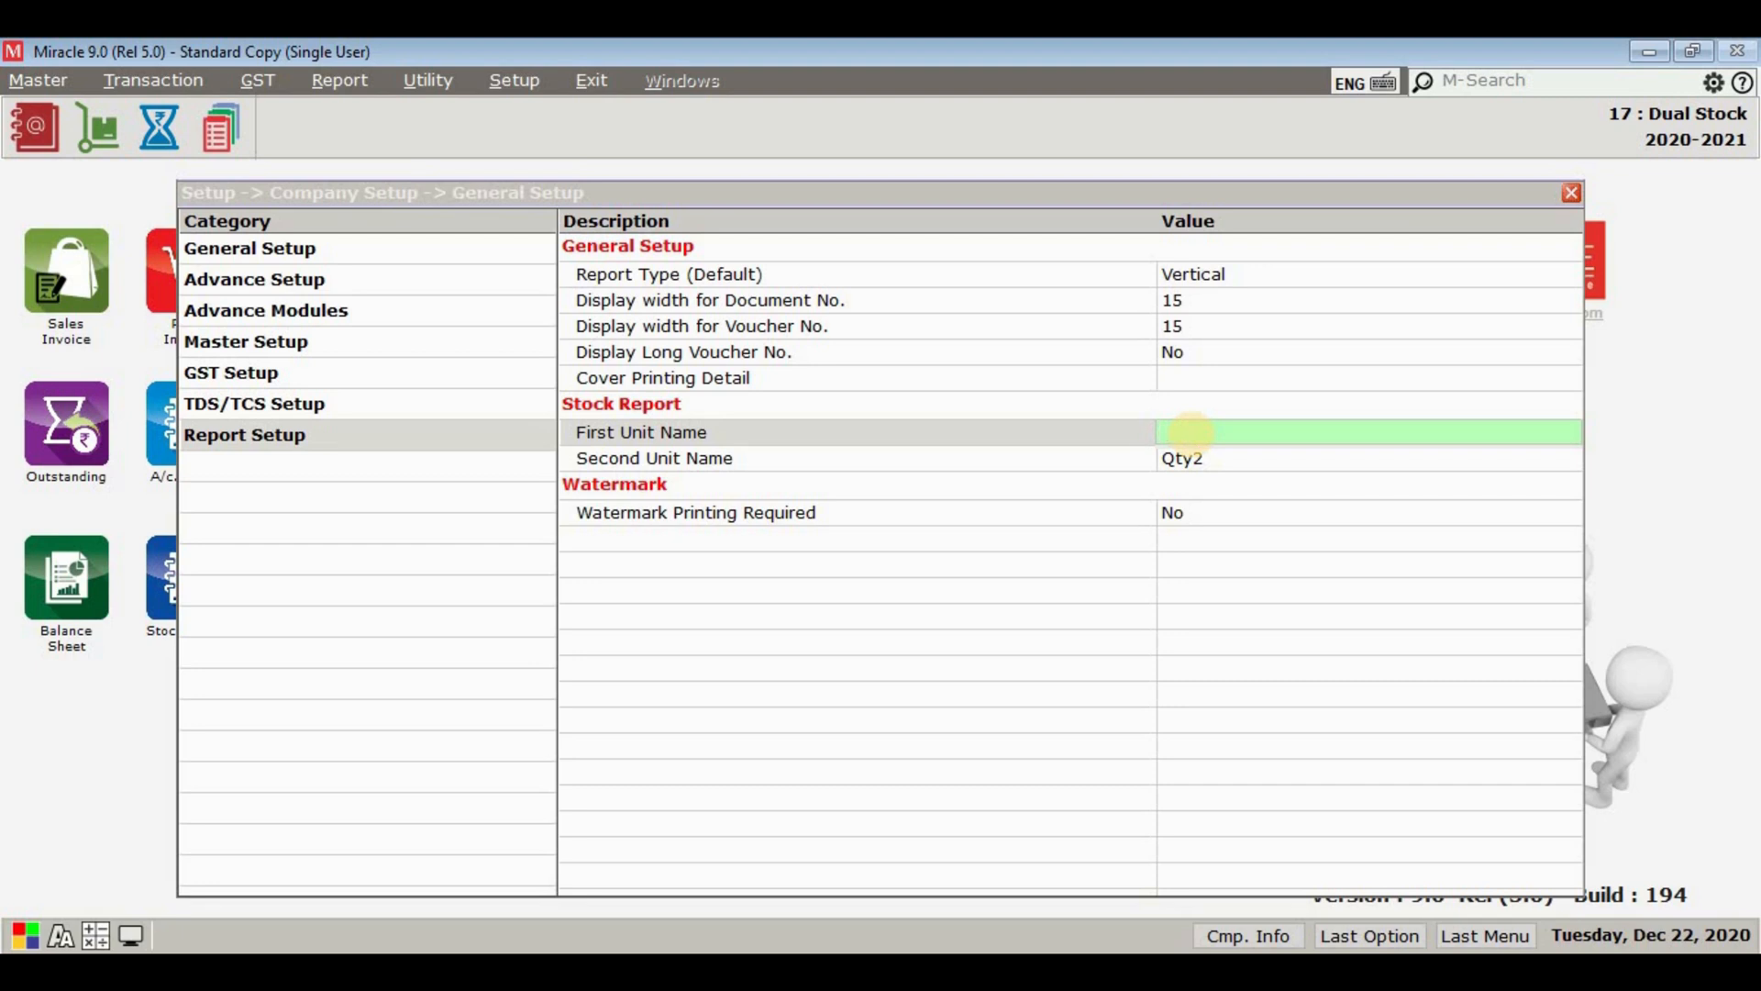
{"action": "type", "text": "PACKS"}
{"action": "key", "text": "Return"}
Set the stock report's second unit name to CARTONS and apply the setup changes
{"action": "left_click", "coordinate": [1213, 458]}
{"action": "left_click", "coordinate": [1213, 459]}
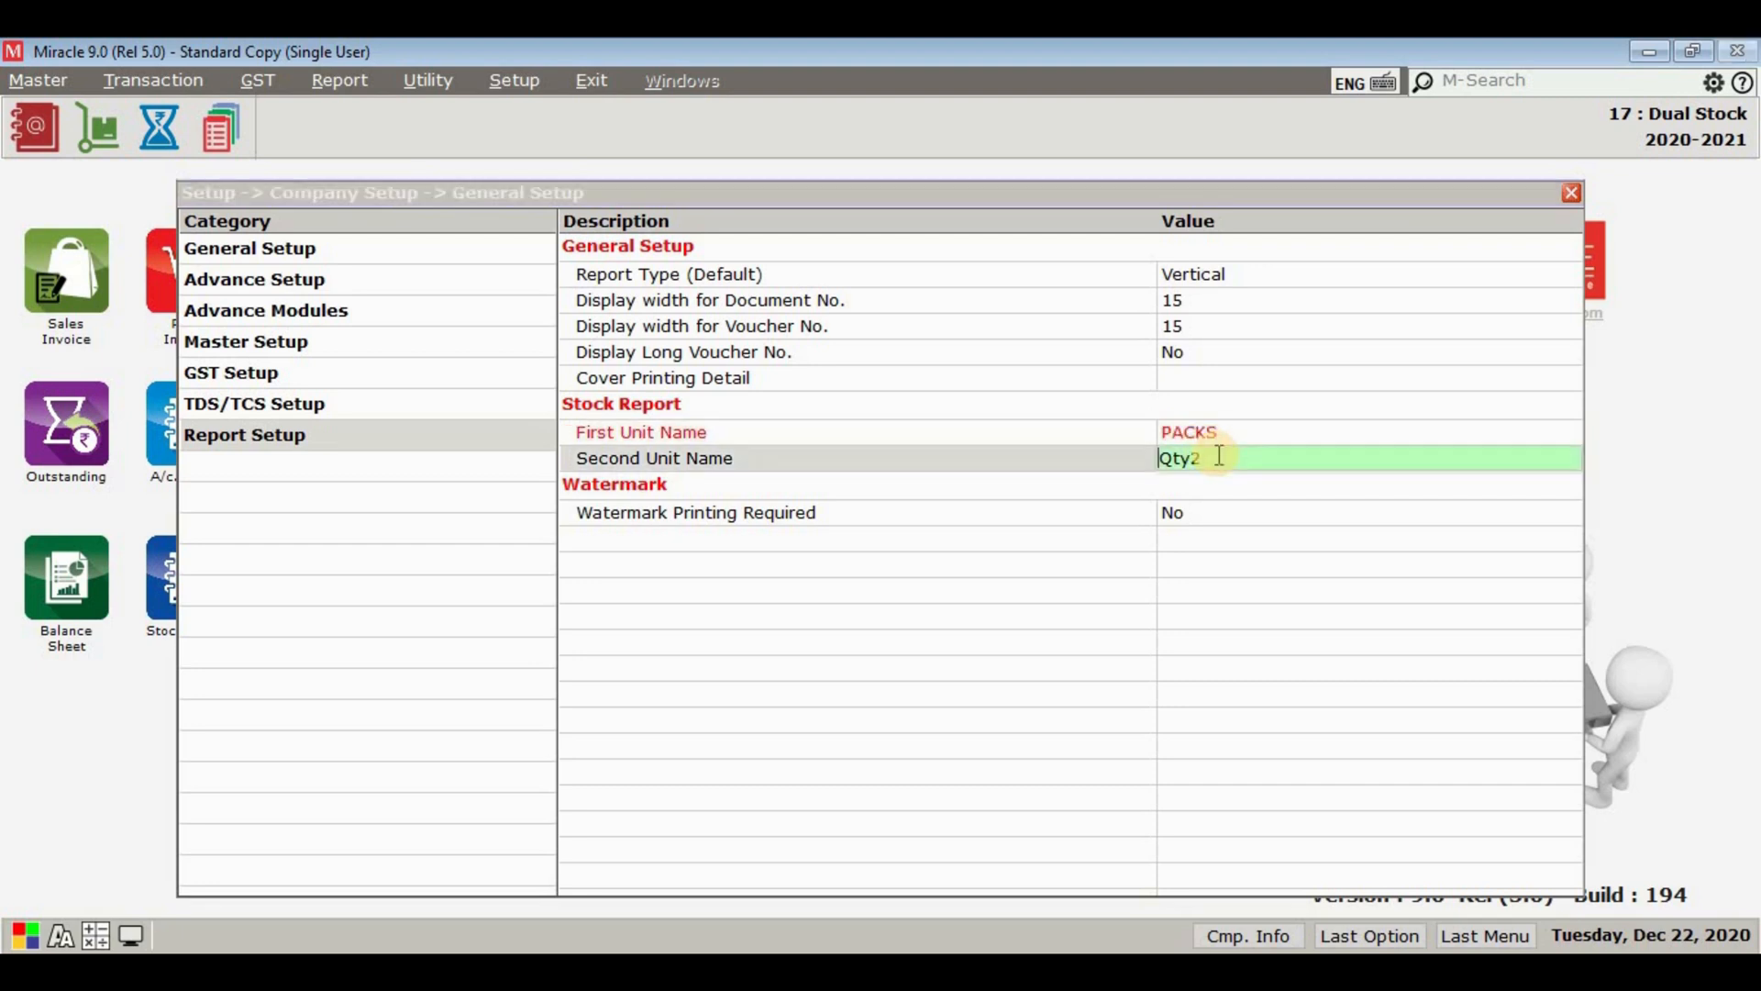
{"action": "key", "text": "BackSpace"}
{"action": "key", "text": "BackSpace"}
{"action": "key", "text": "BackSpace"}
{"action": "type", "text": "CARTONS"}
{"action": "key", "text": "Return"}
{"action": "key", "text": "Escape"}
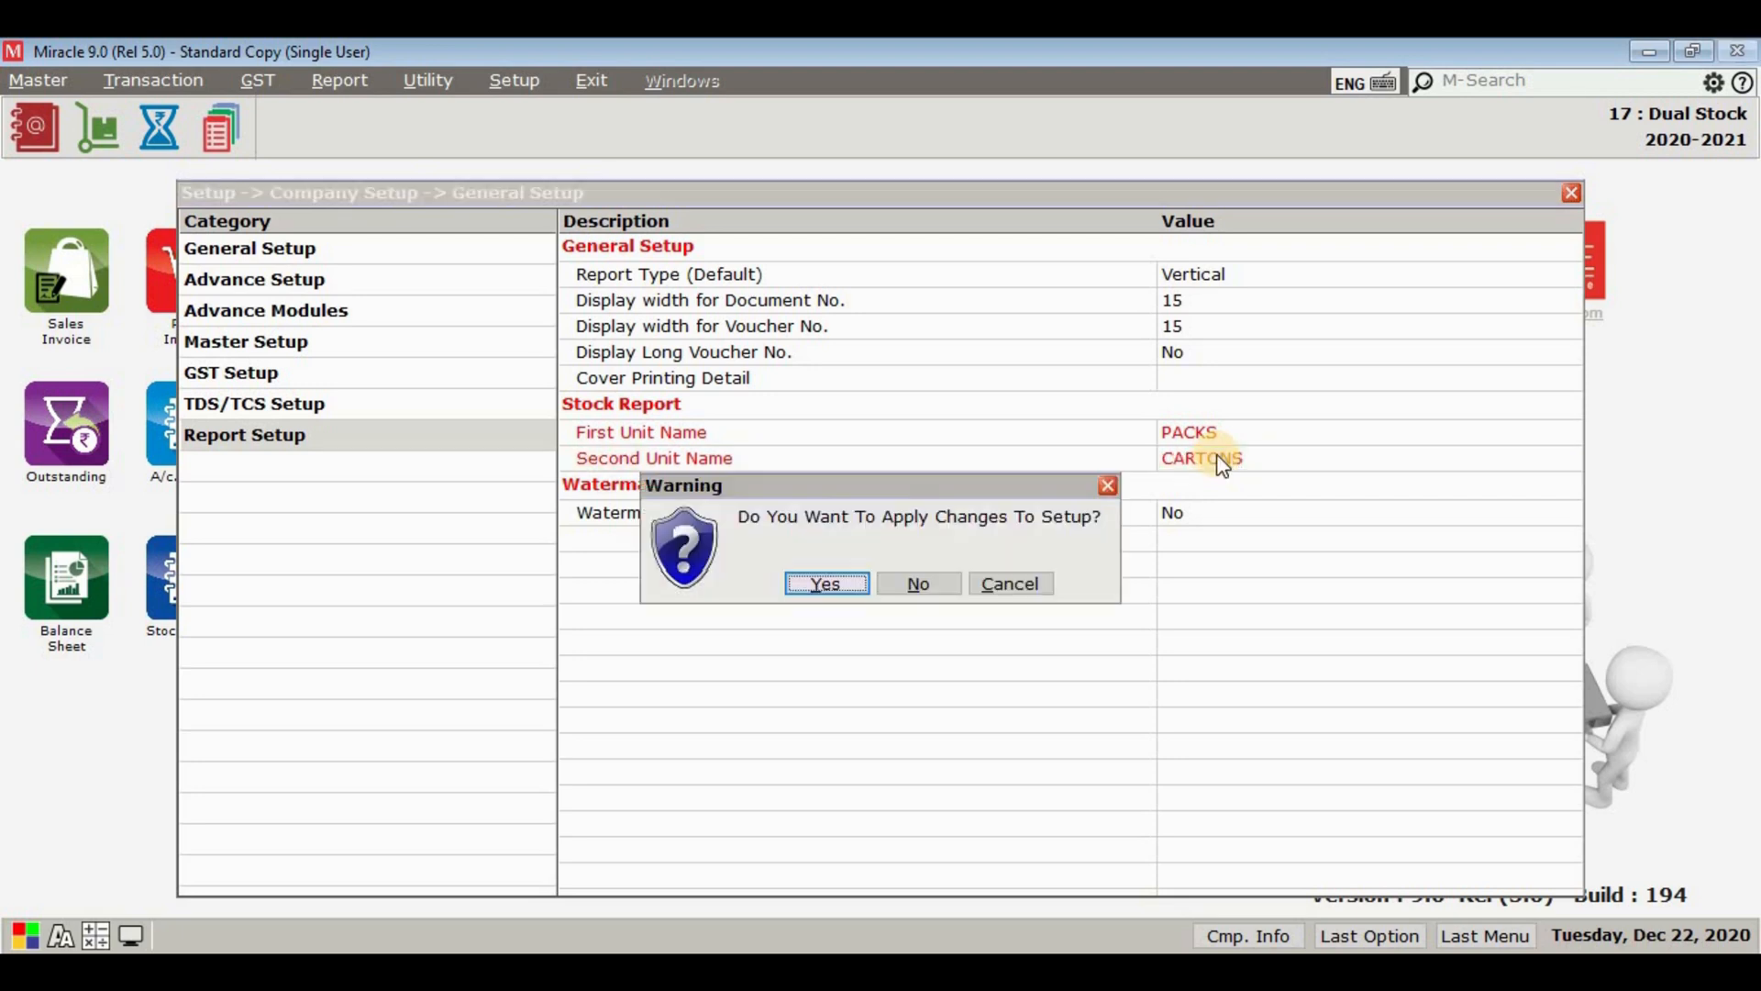
{"action": "left_click", "coordinate": [858, 592]}
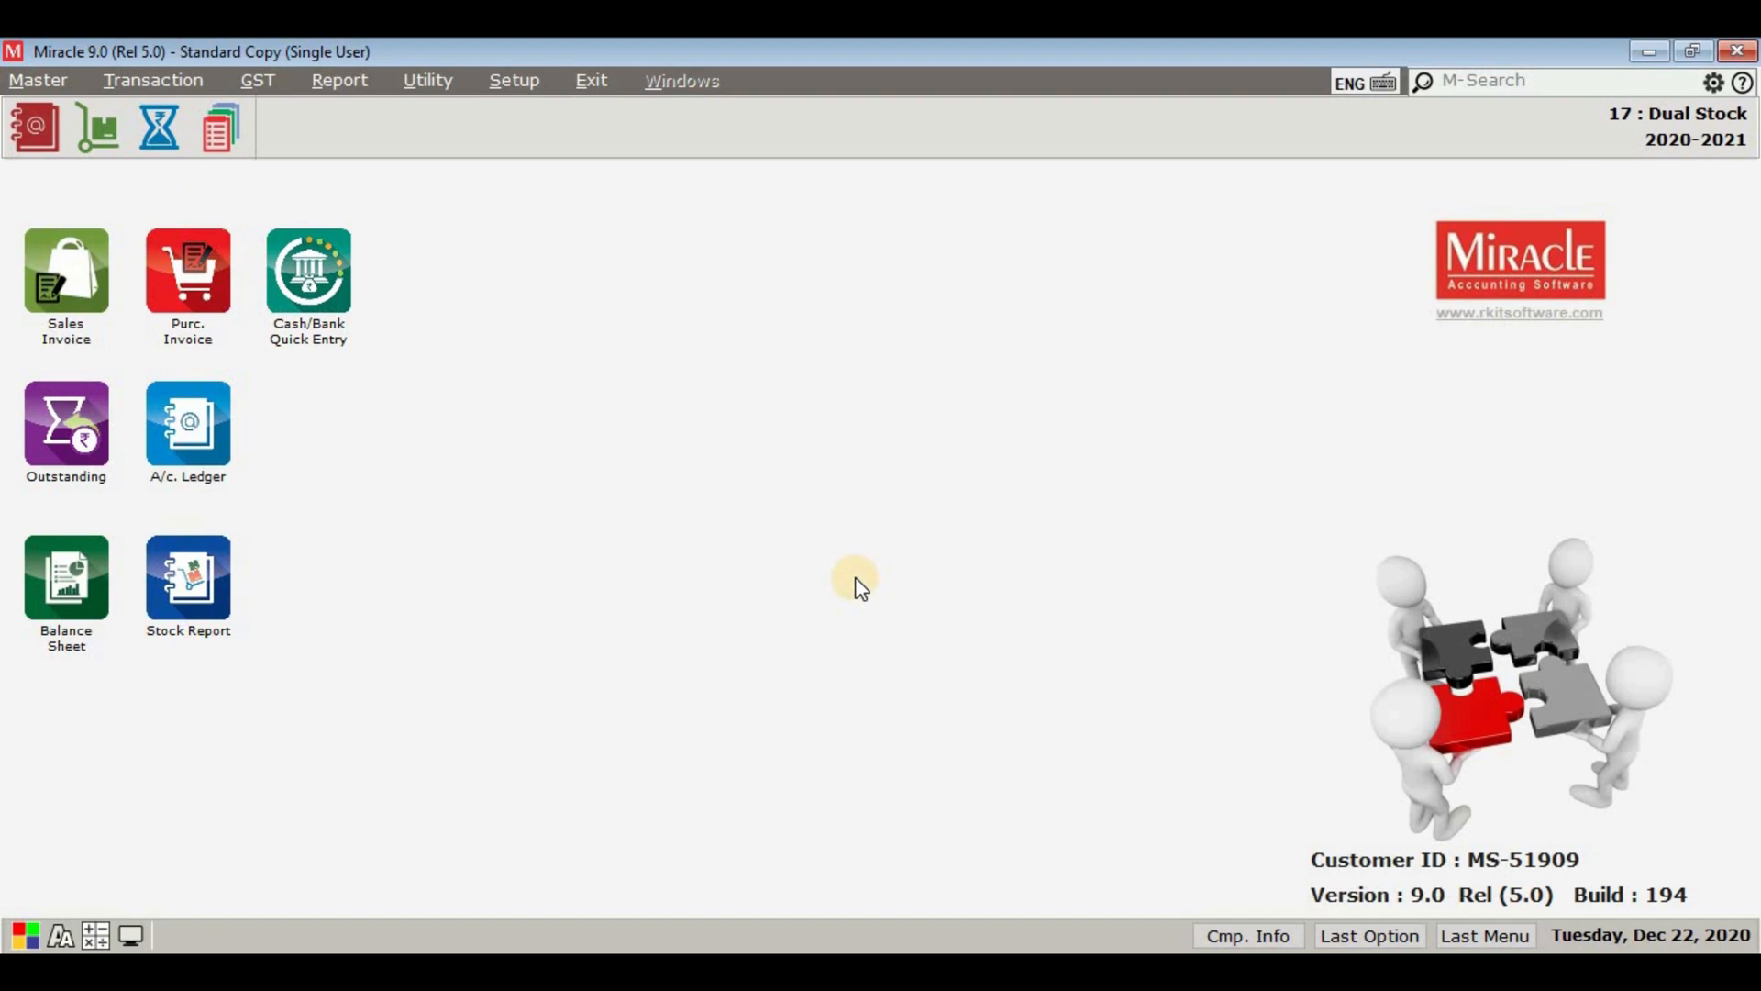
Reopen the Product Ledger stock report and compare stock under the renamed units in first-unit, second-unit and both-unit views
{"action": "left_click", "coordinate": [591, 299]}
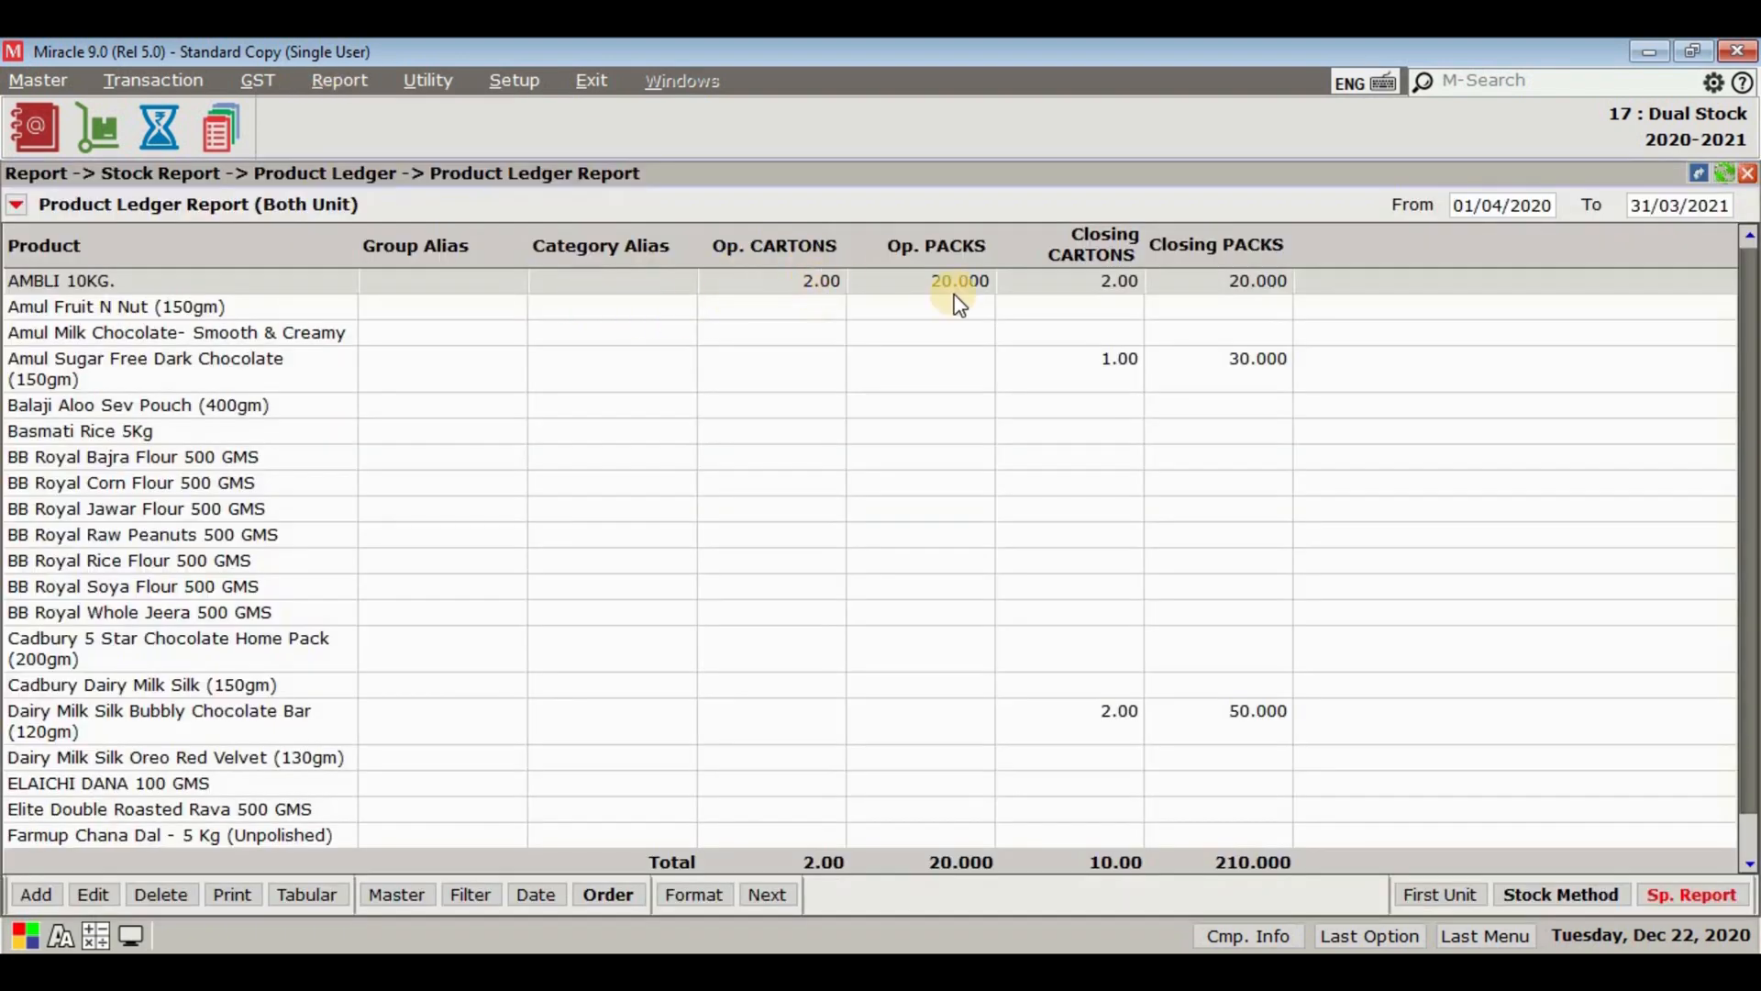
{"action": "left_click", "coordinate": [1435, 896]}
{"action": "left_click", "coordinate": [1436, 895]}
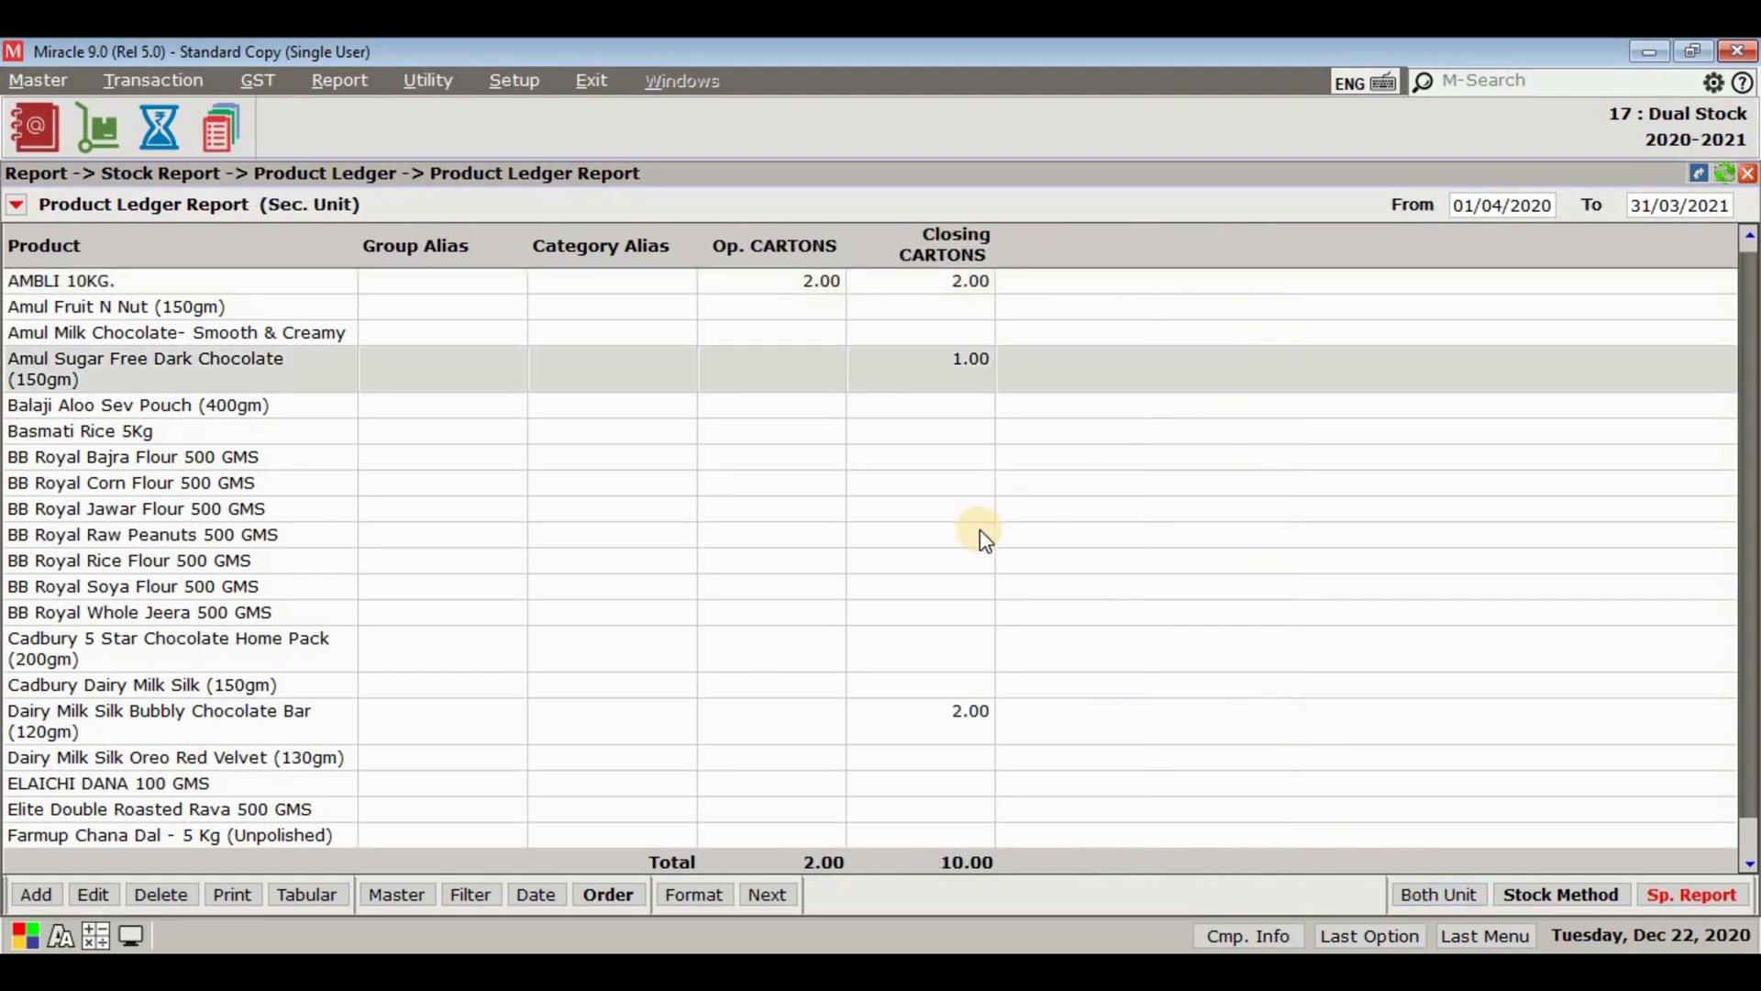
{"action": "left_click", "coordinate": [1417, 894]}
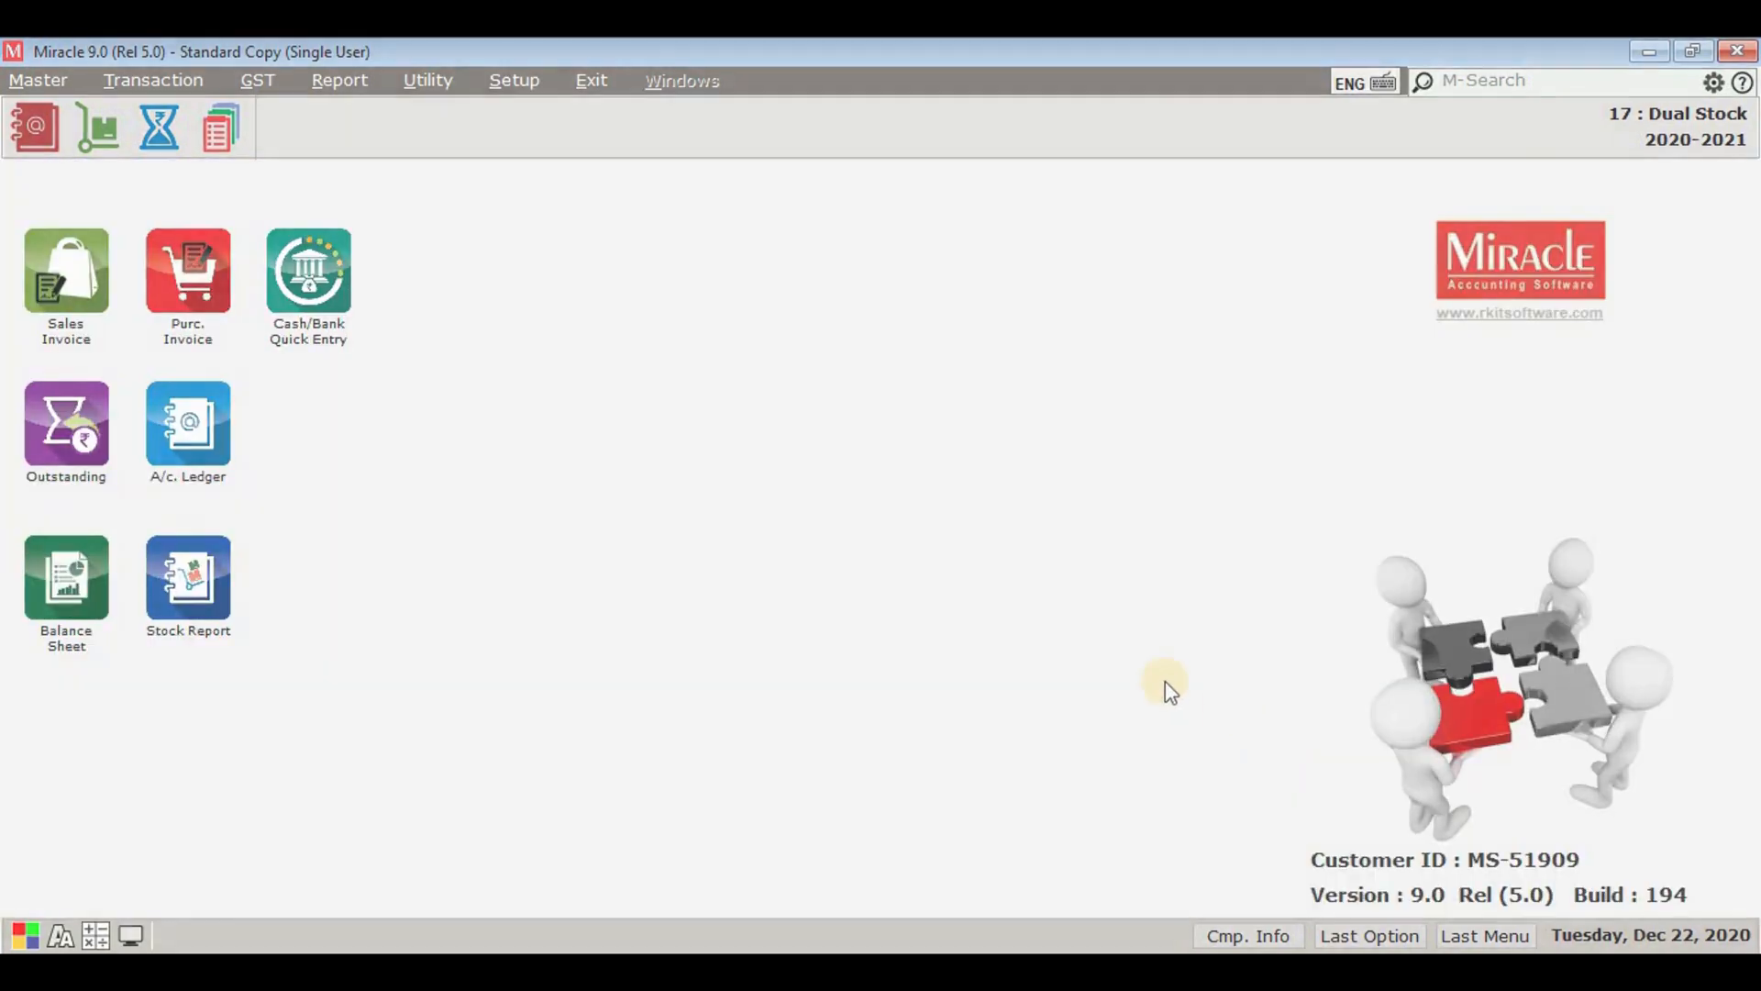